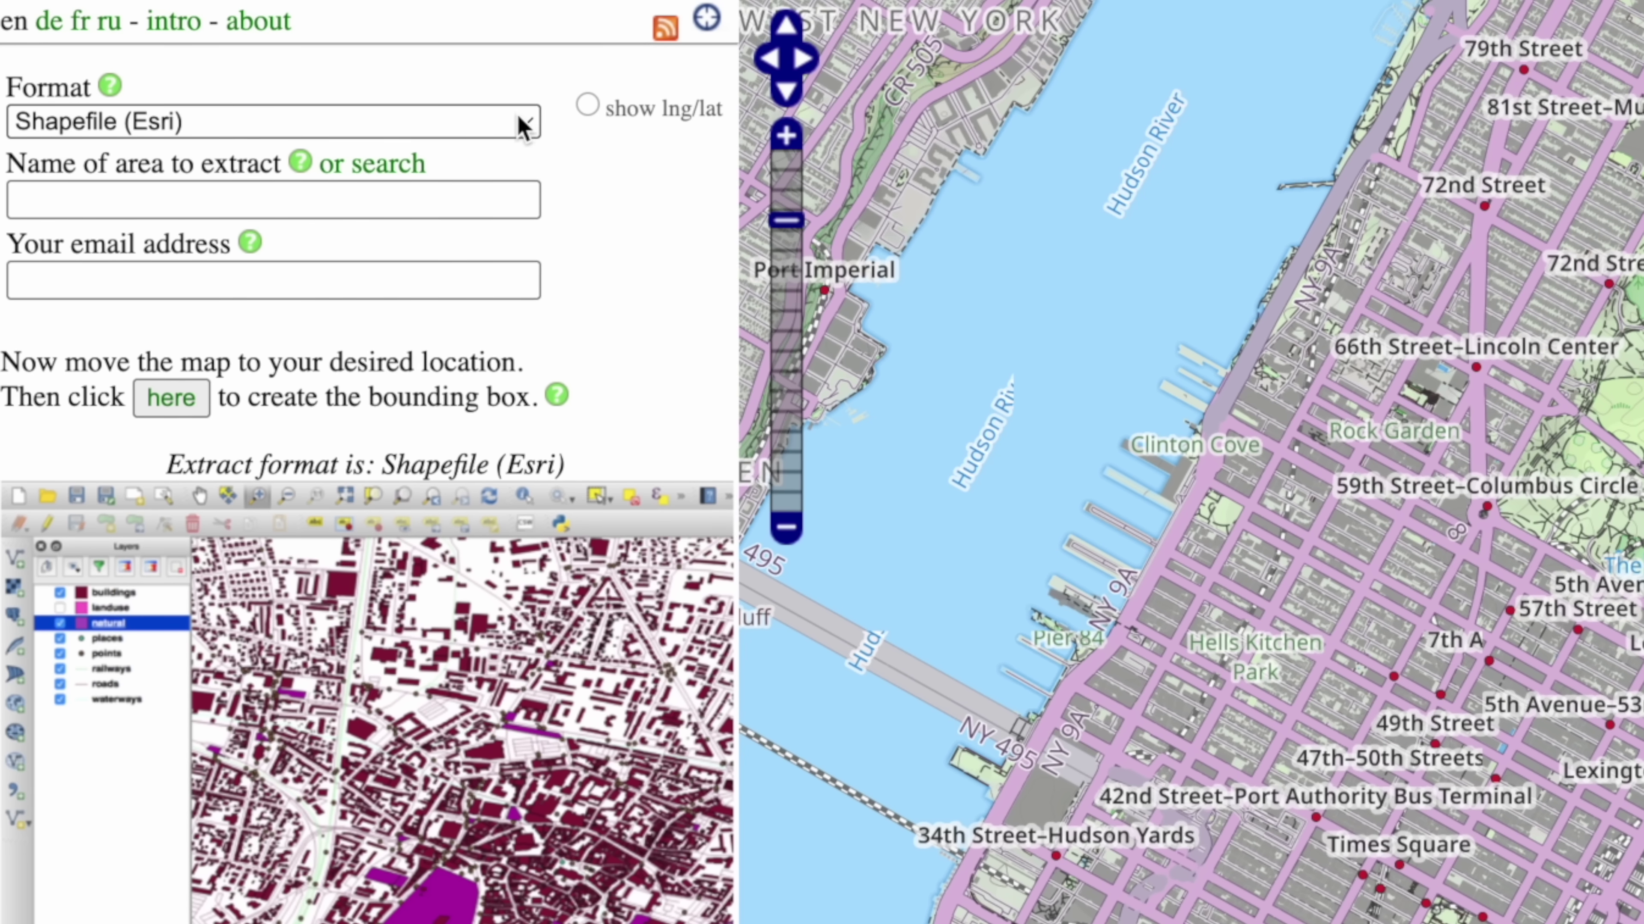
# Set the map extract format to Shapefile (Esri).
pyautogui.click(526, 124)
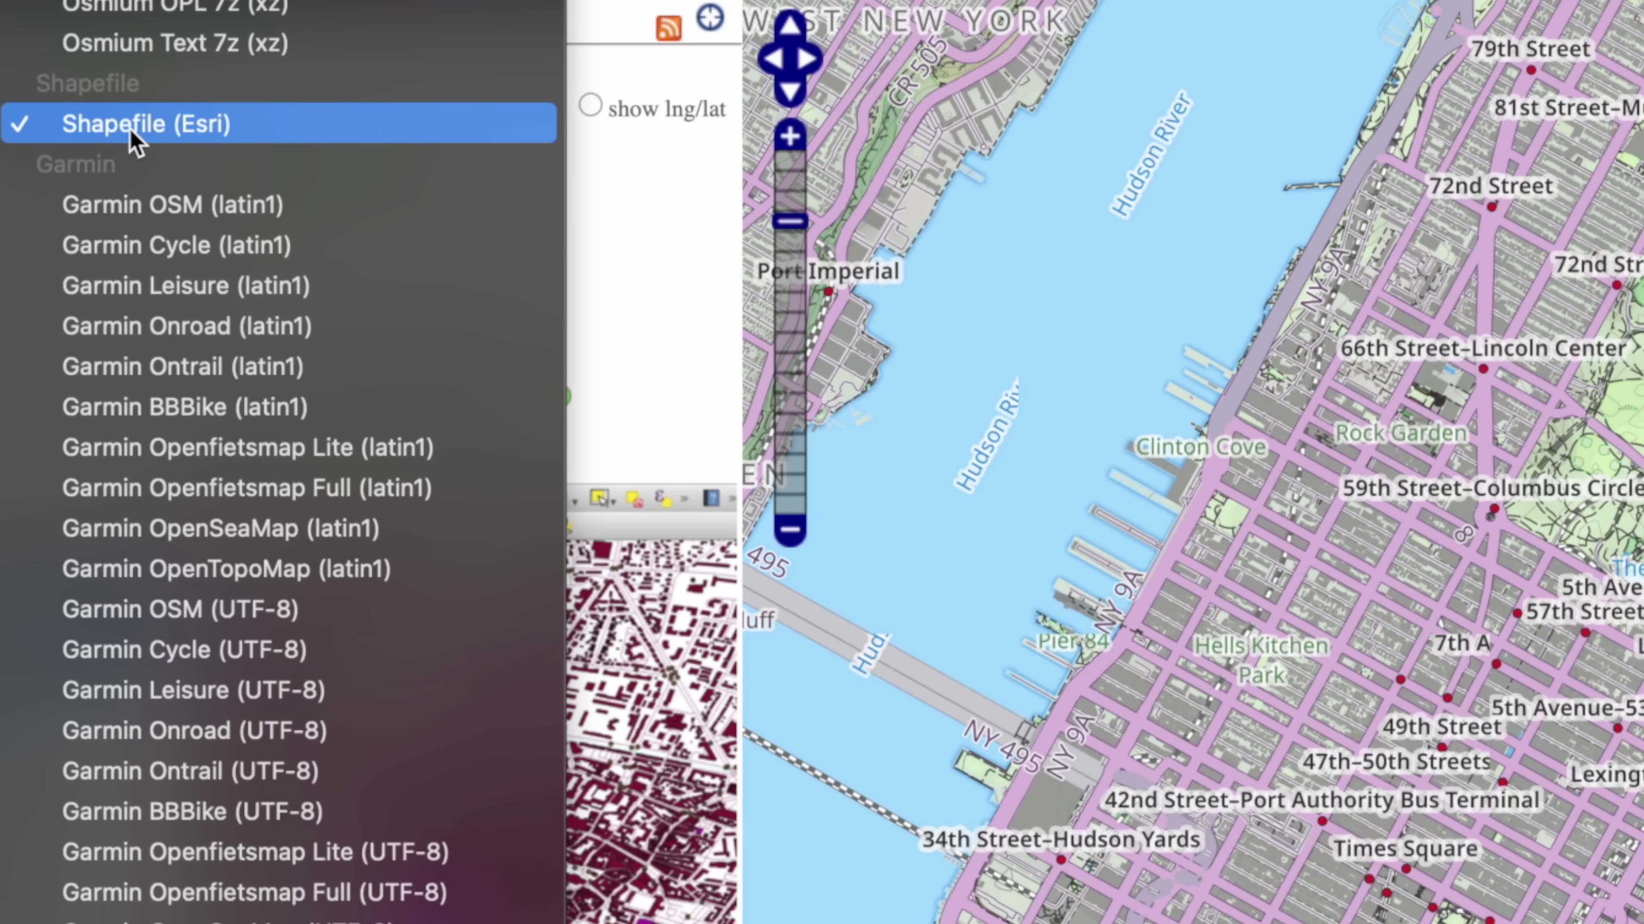
pyautogui.click(133, 124)
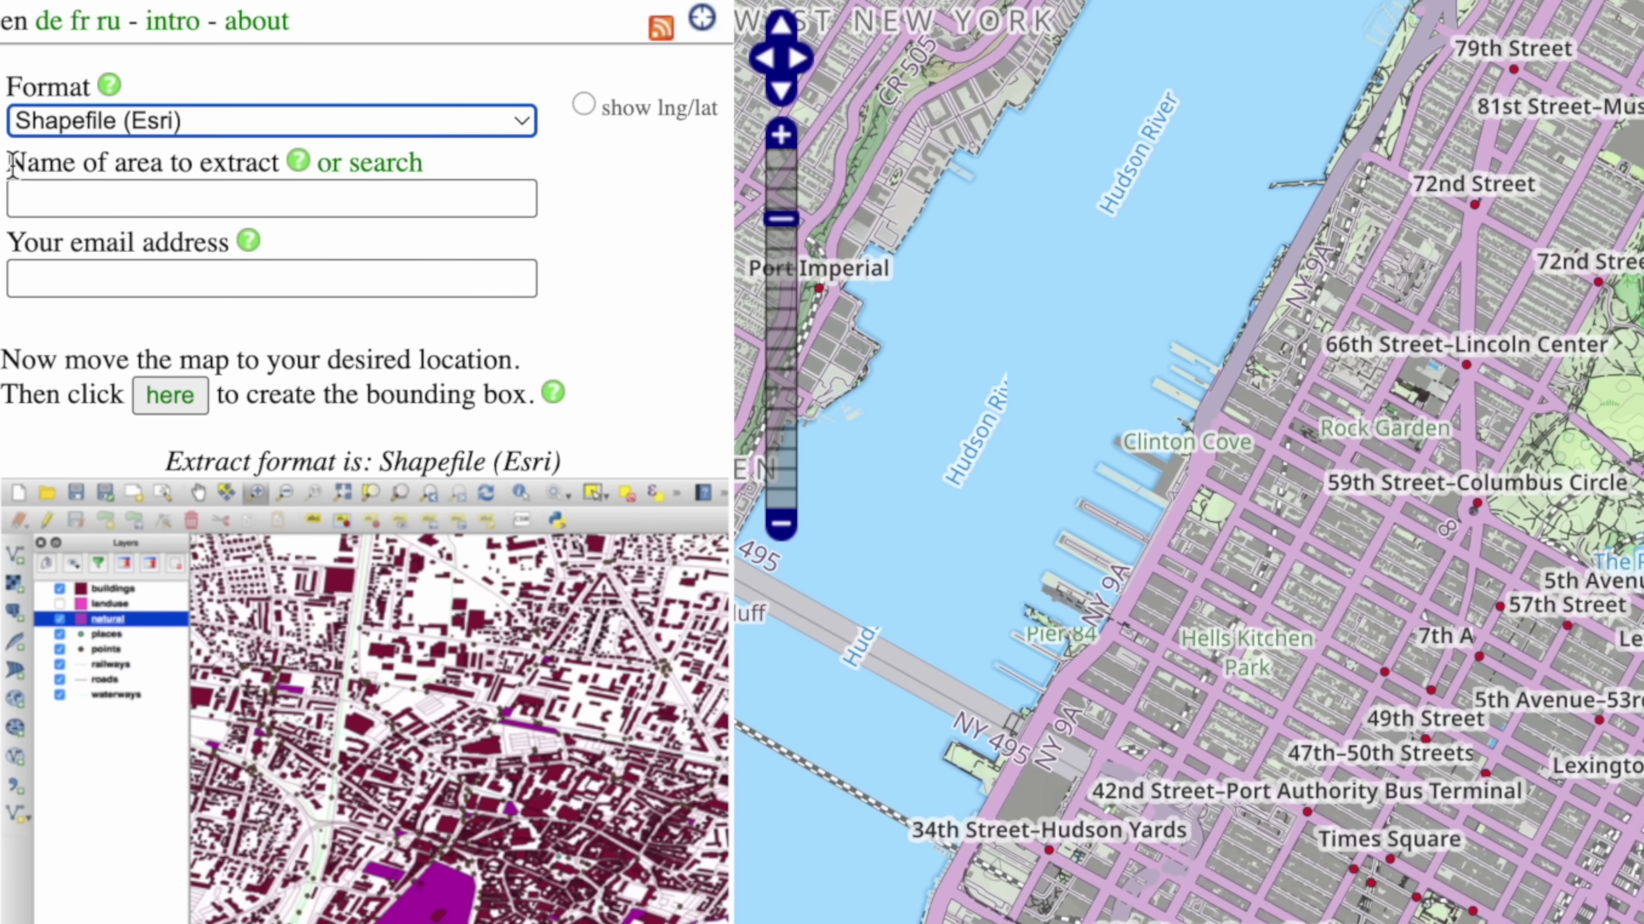
pyautogui.moveTo(11, 165); pyautogui.dragTo(272, 164)
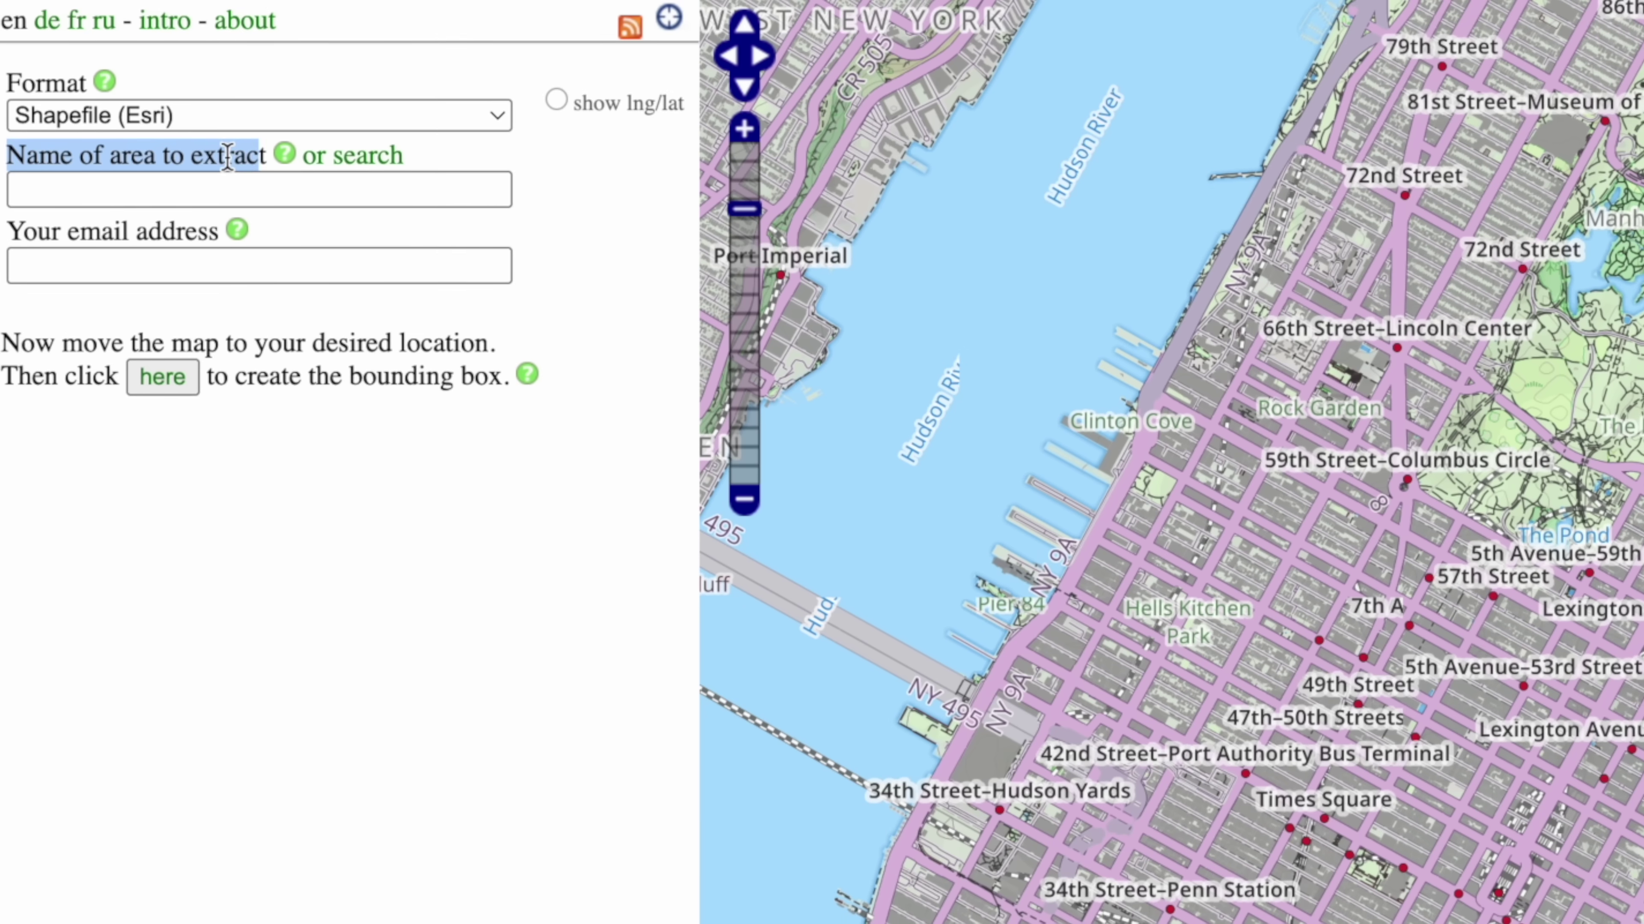
pyautogui.click(180, 175)
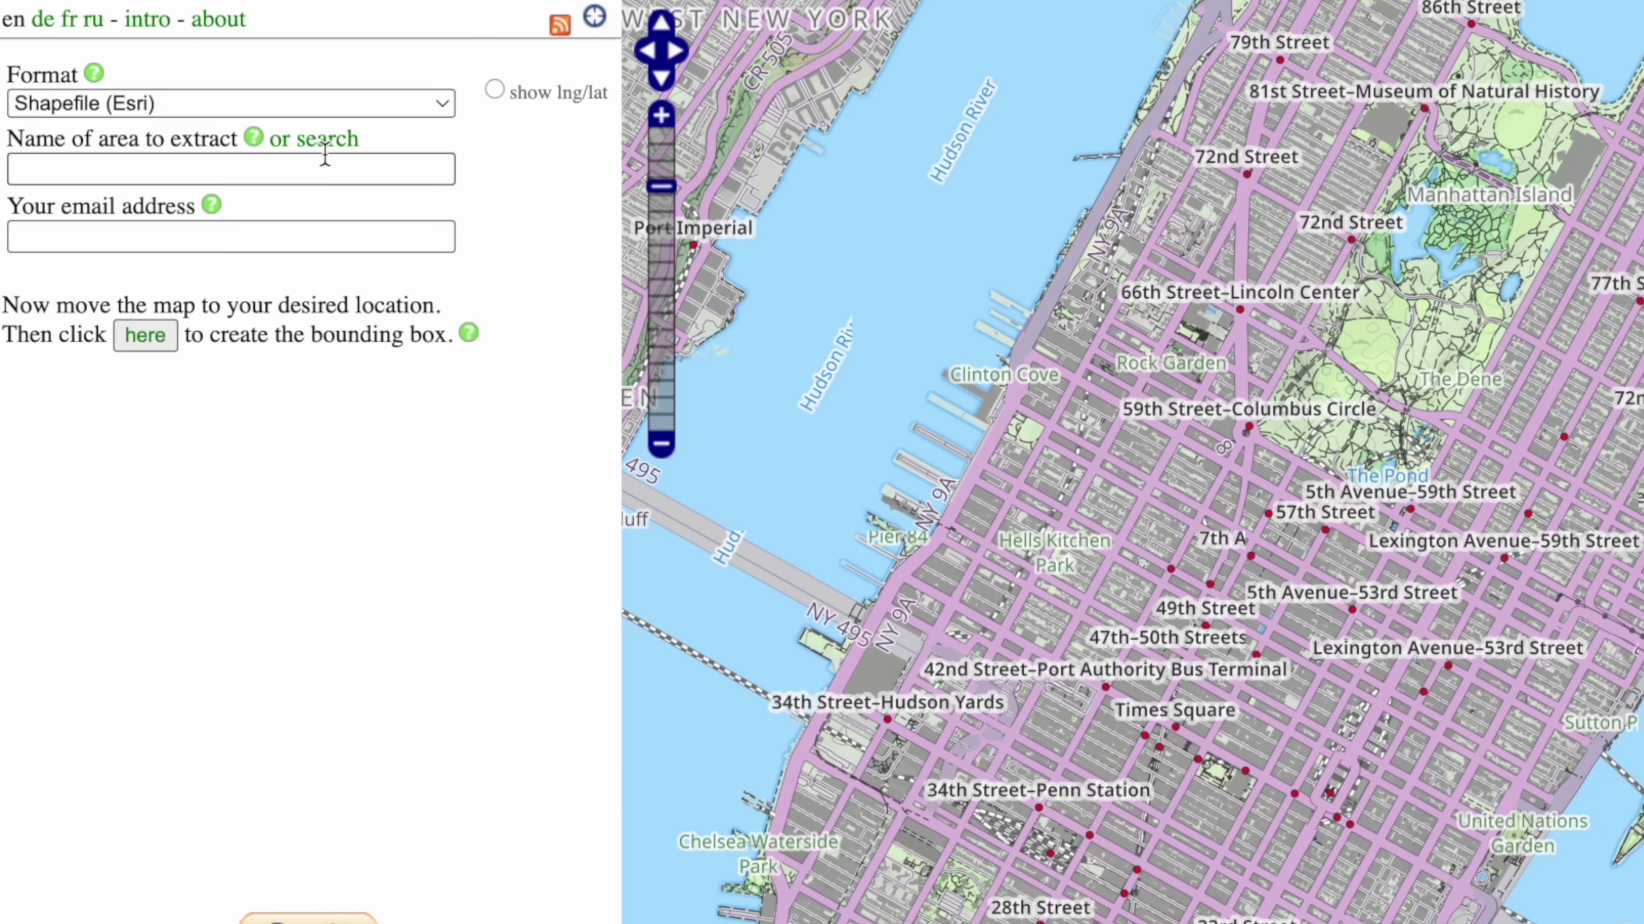
# Search for Copenhagen and choose the Copenhagen Municipality, Denmark result as the area to extract.
pyautogui.click(316, 140)
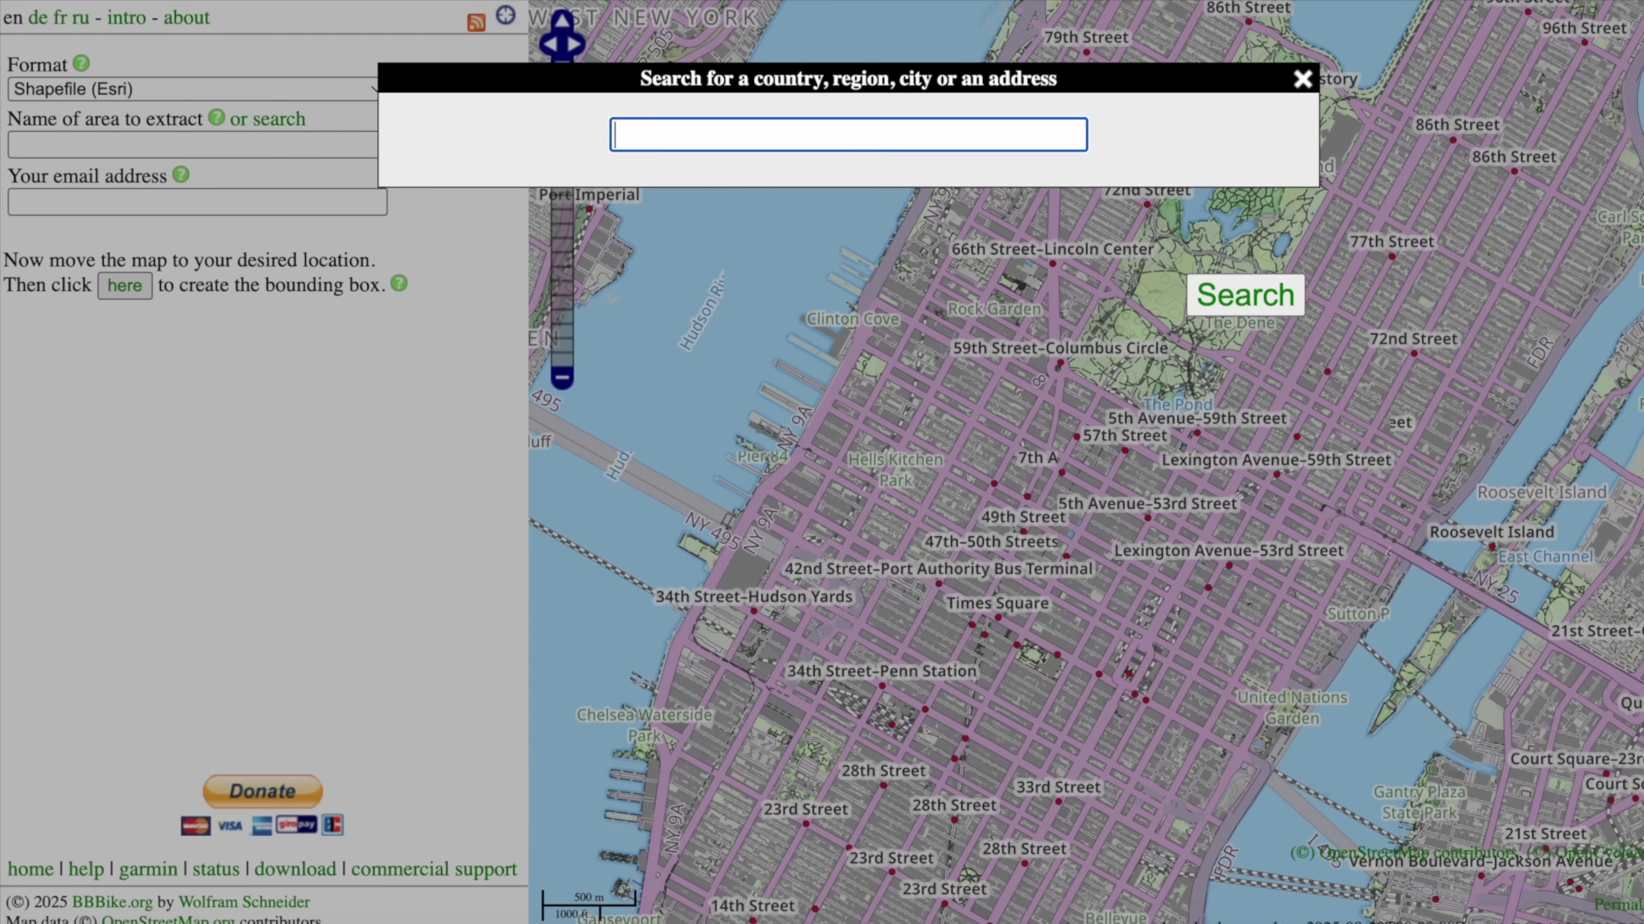
pyautogui.write('Copenhagen')
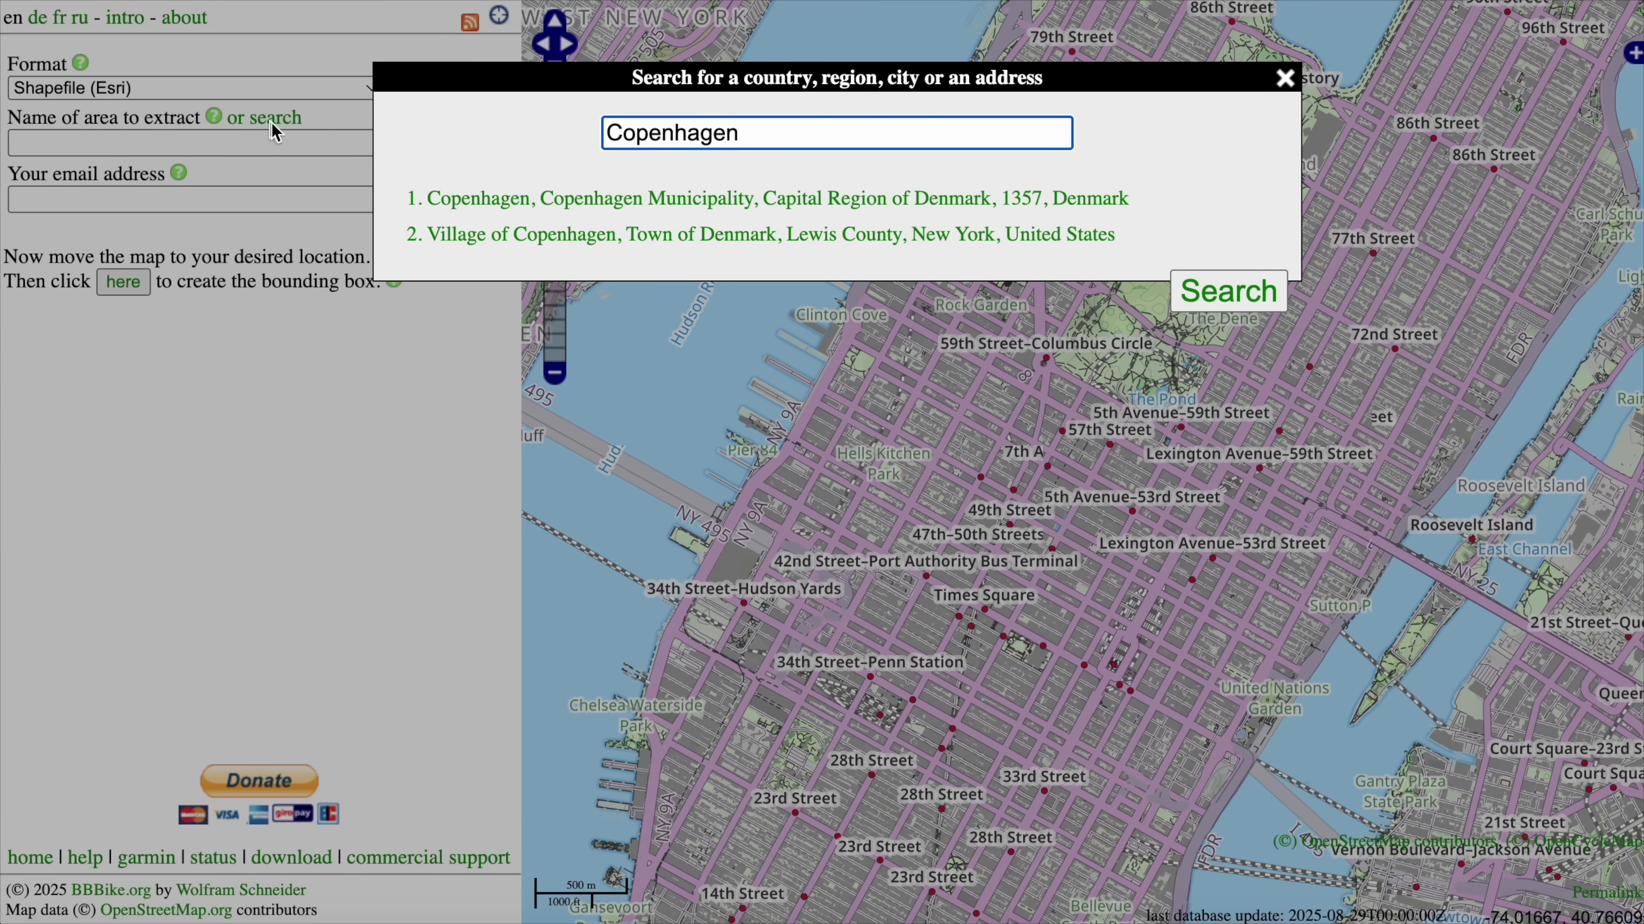
pyautogui.click(420, 197)
pyautogui.click(1281, 79)
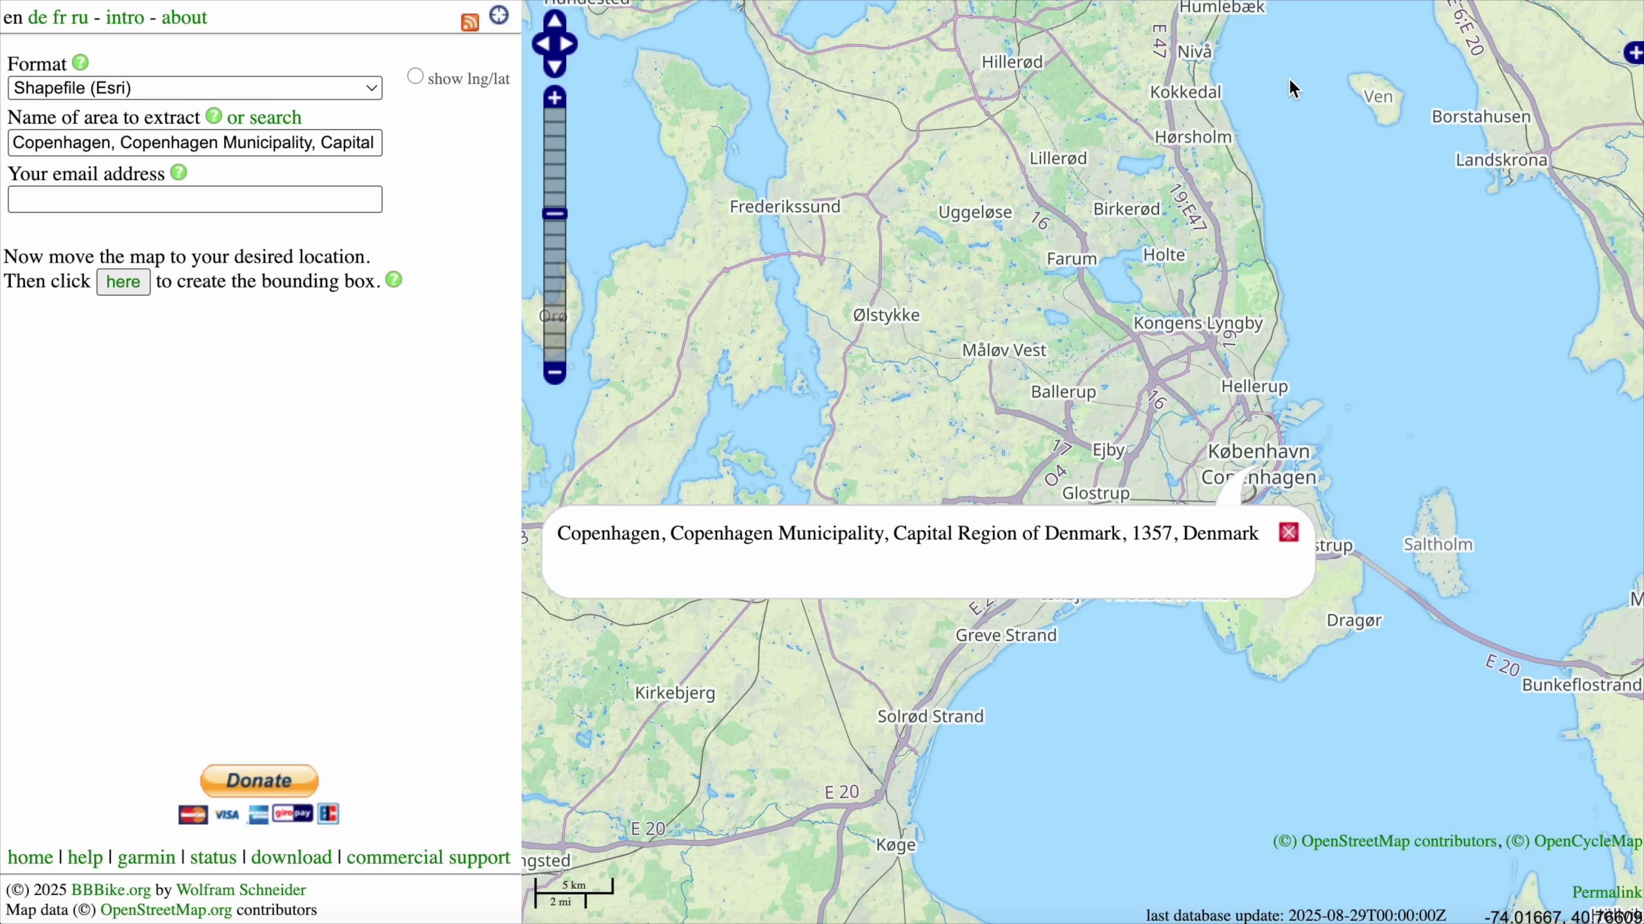
pyautogui.scroll(3, 1279, 479)
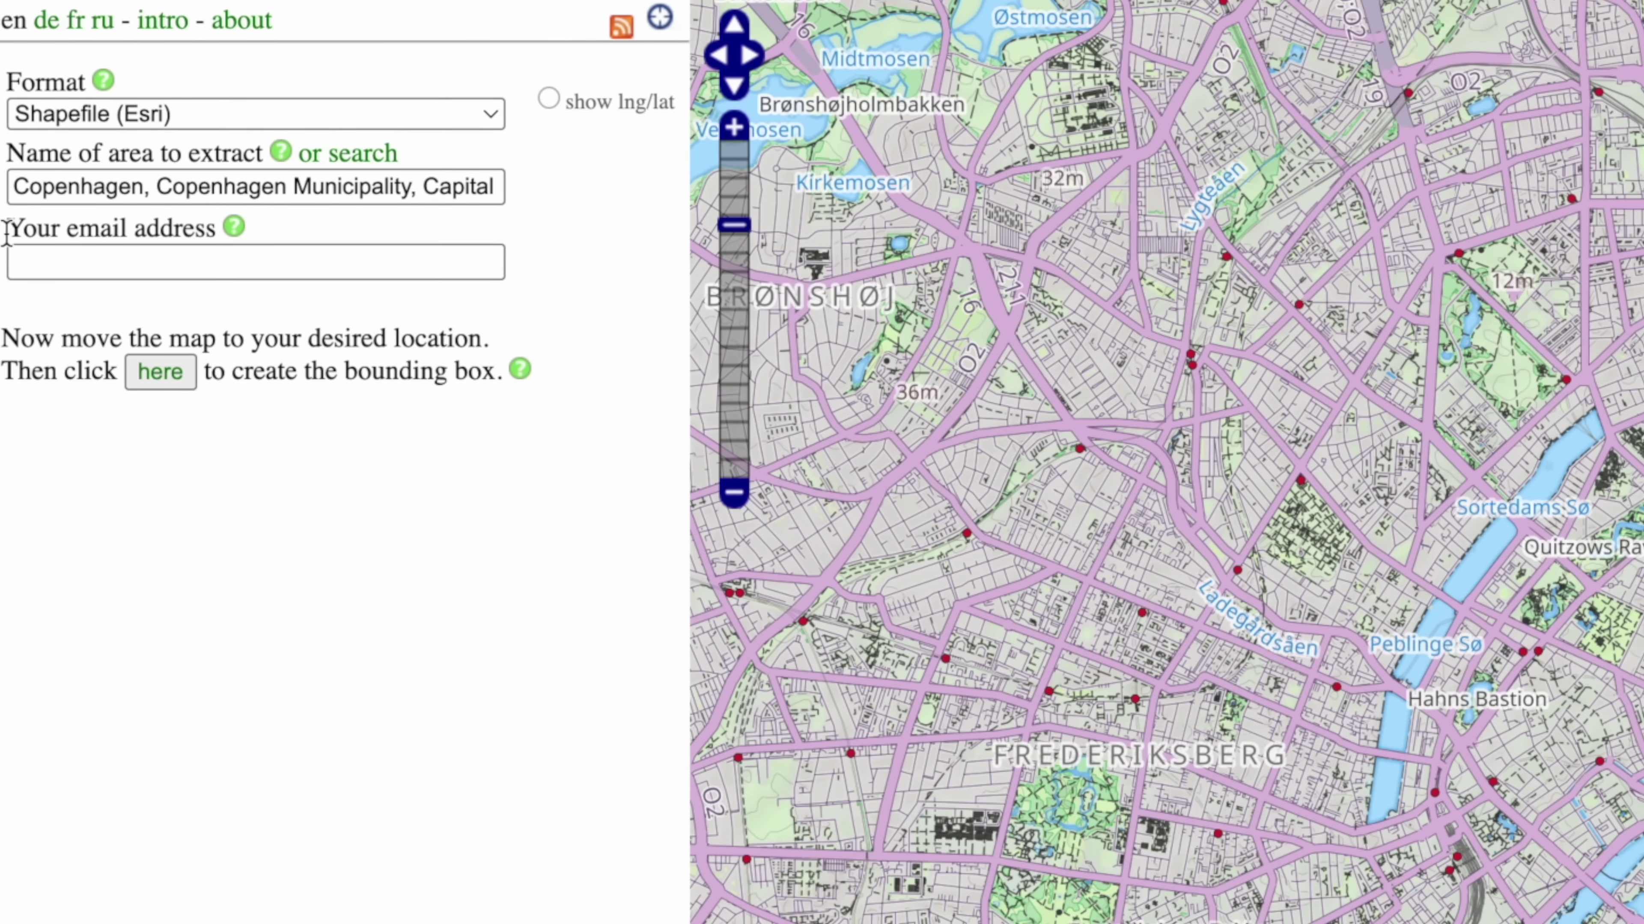
# Fill in the email address for the extract request with the saved address suggestion.
pyautogui.doubleClick(53, 189)
pyautogui.moveTo(66, 237); pyautogui.dragTo(244, 248)
pyautogui.click(288, 239)
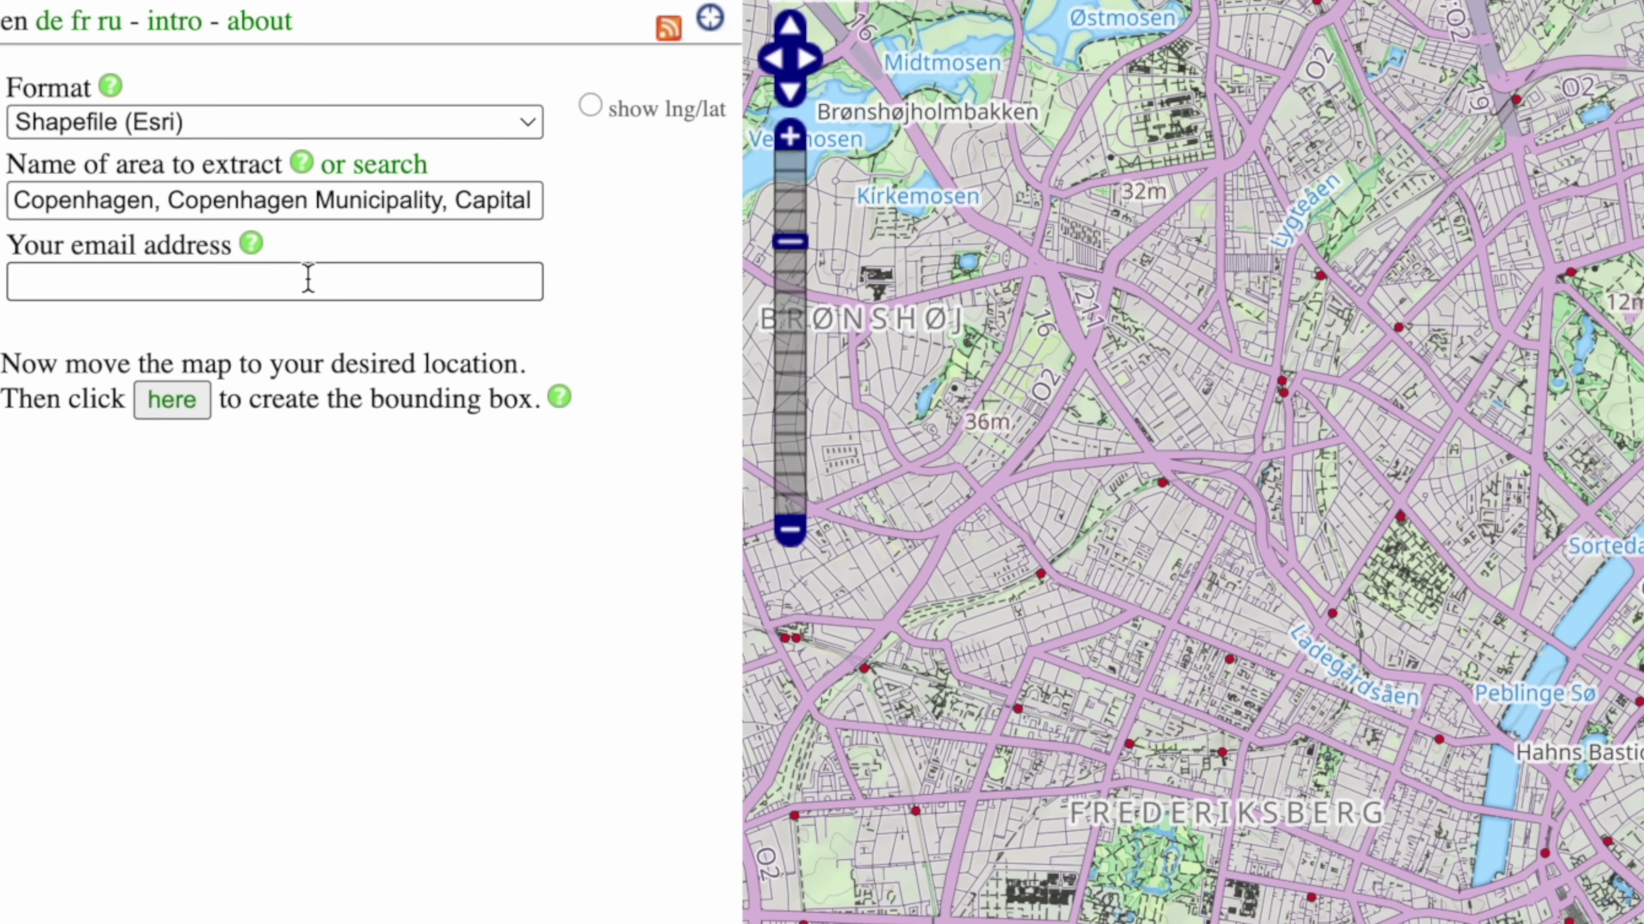
pyautogui.click(308, 278)
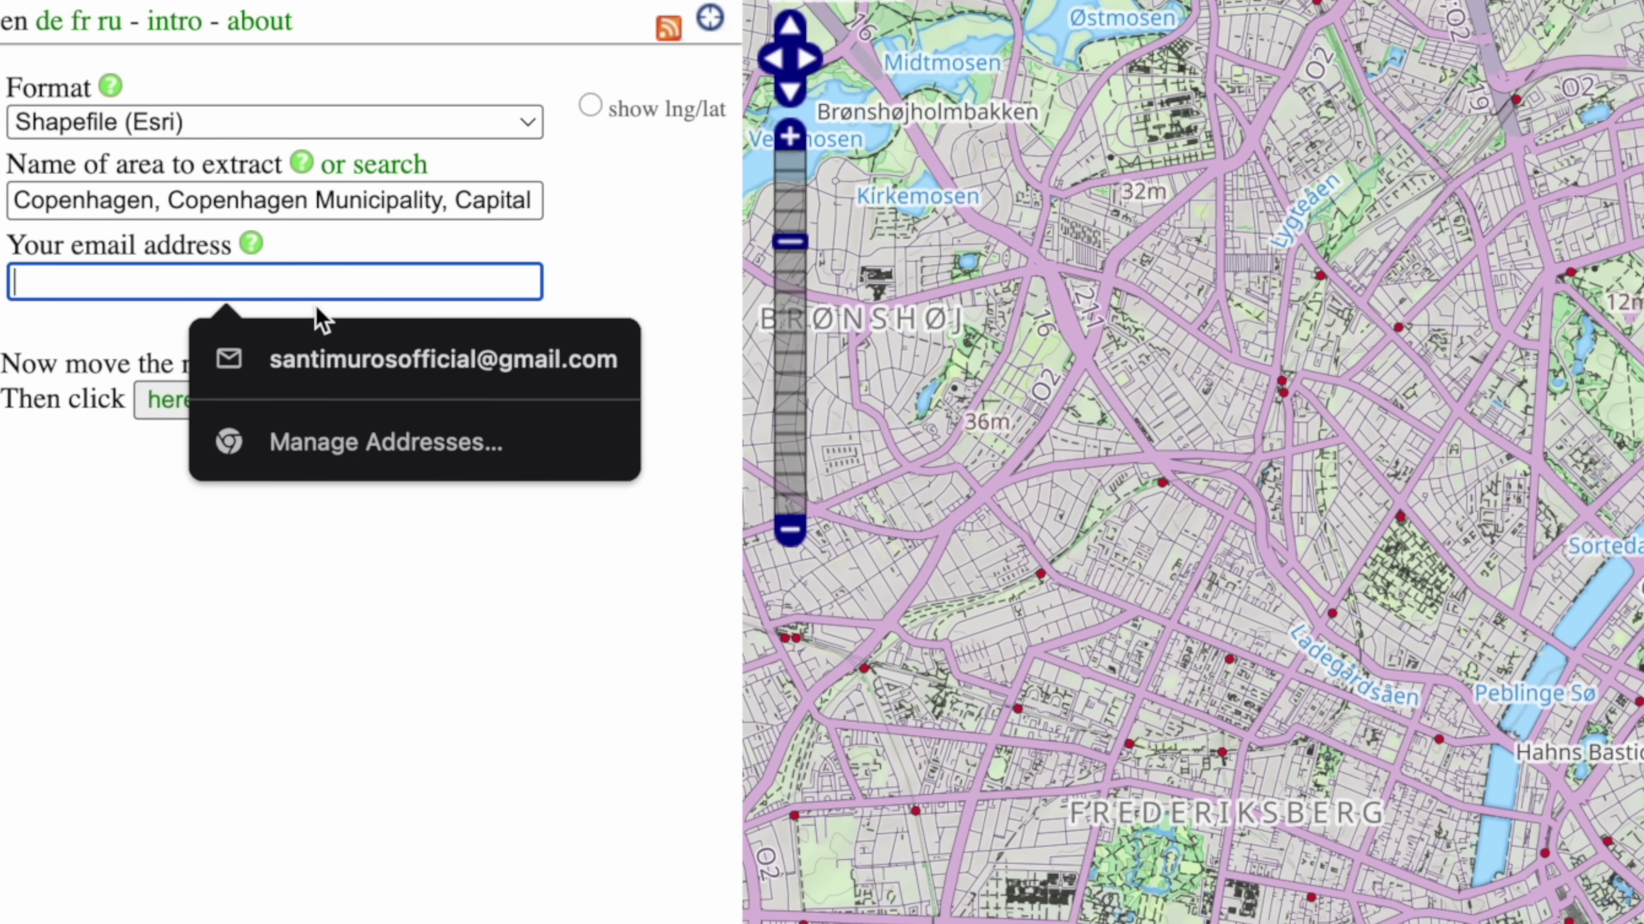
pyautogui.click(328, 367)
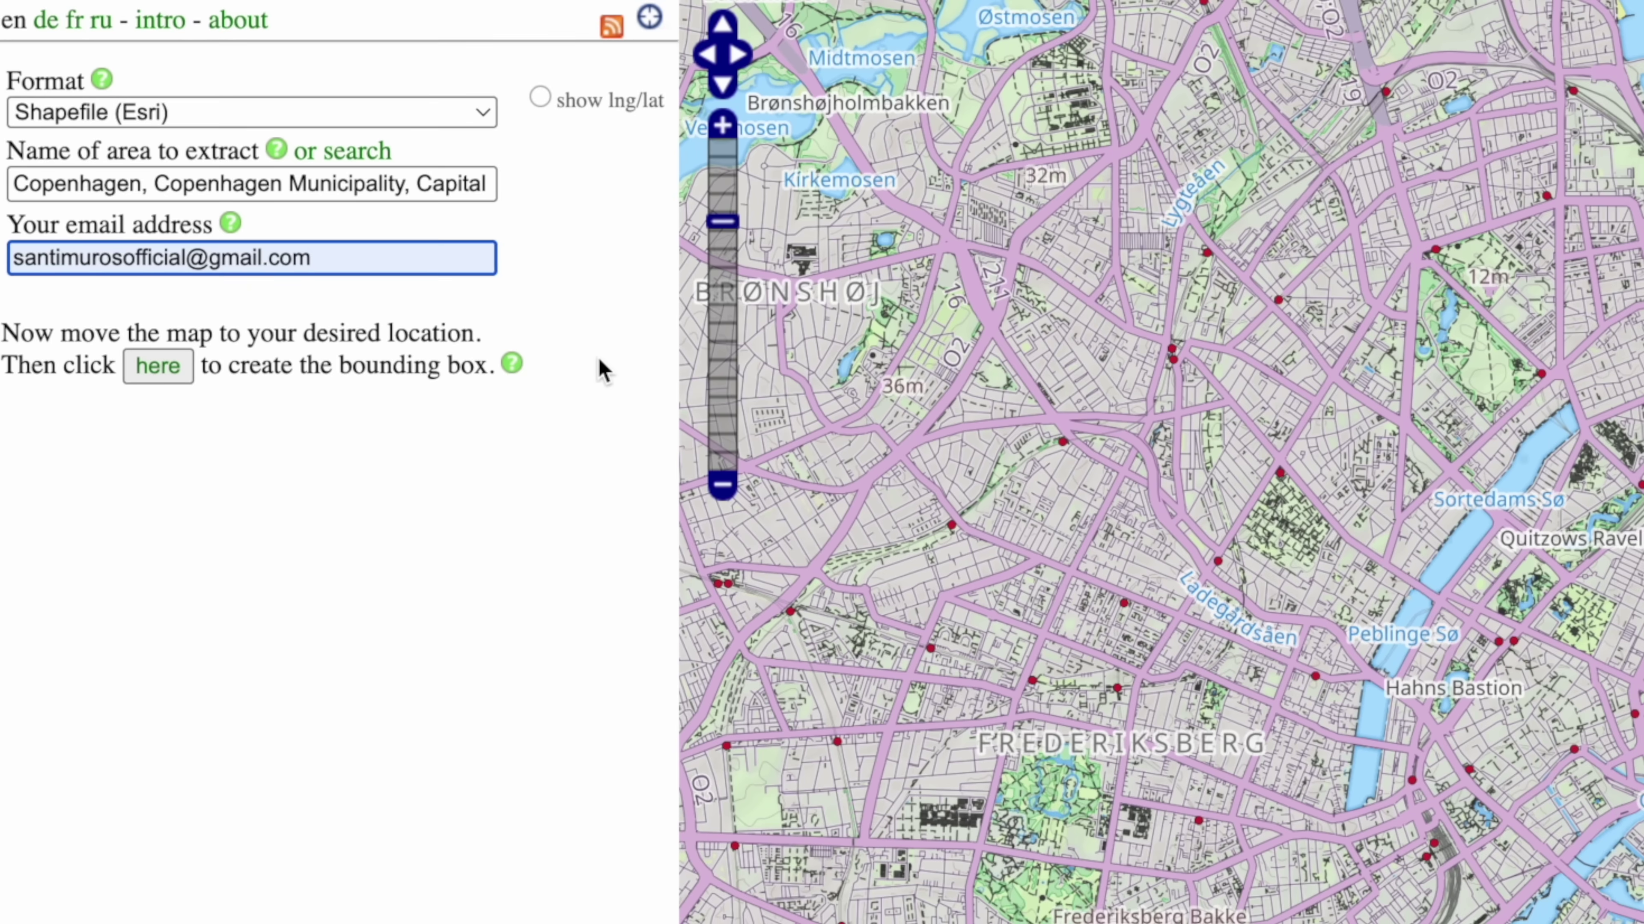
pyautogui.click(634, 386)
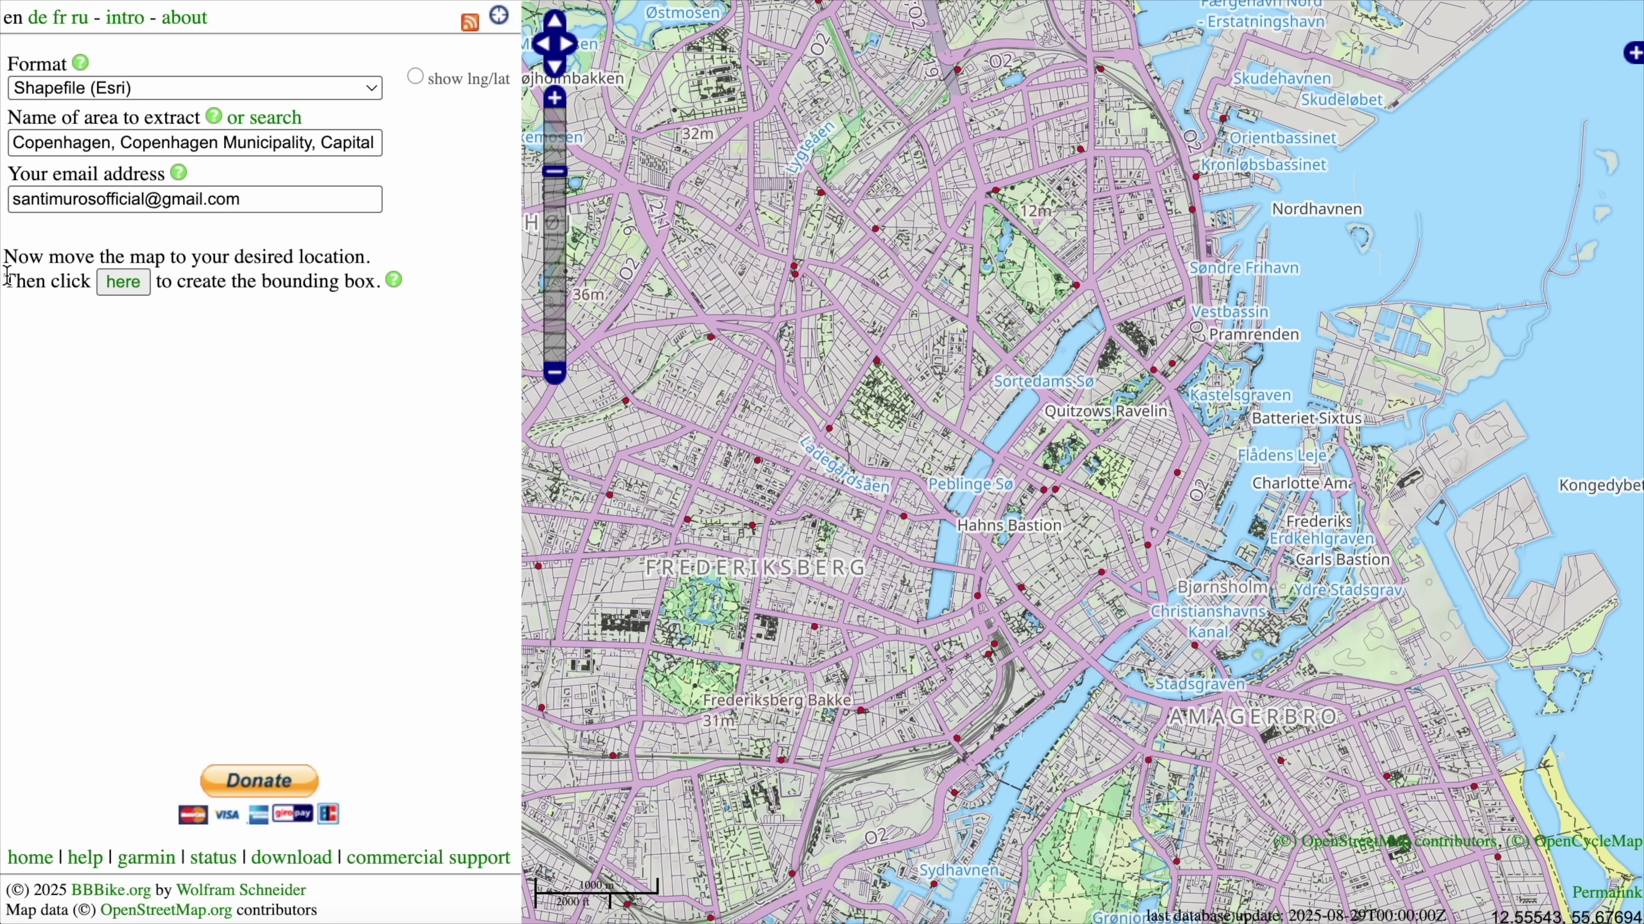
# Create the extract bounding box over central Copenhagen and shift it slightly to the northwest.
pyautogui.moveTo(1078, 396); pyautogui.dragTo(1123, 428)
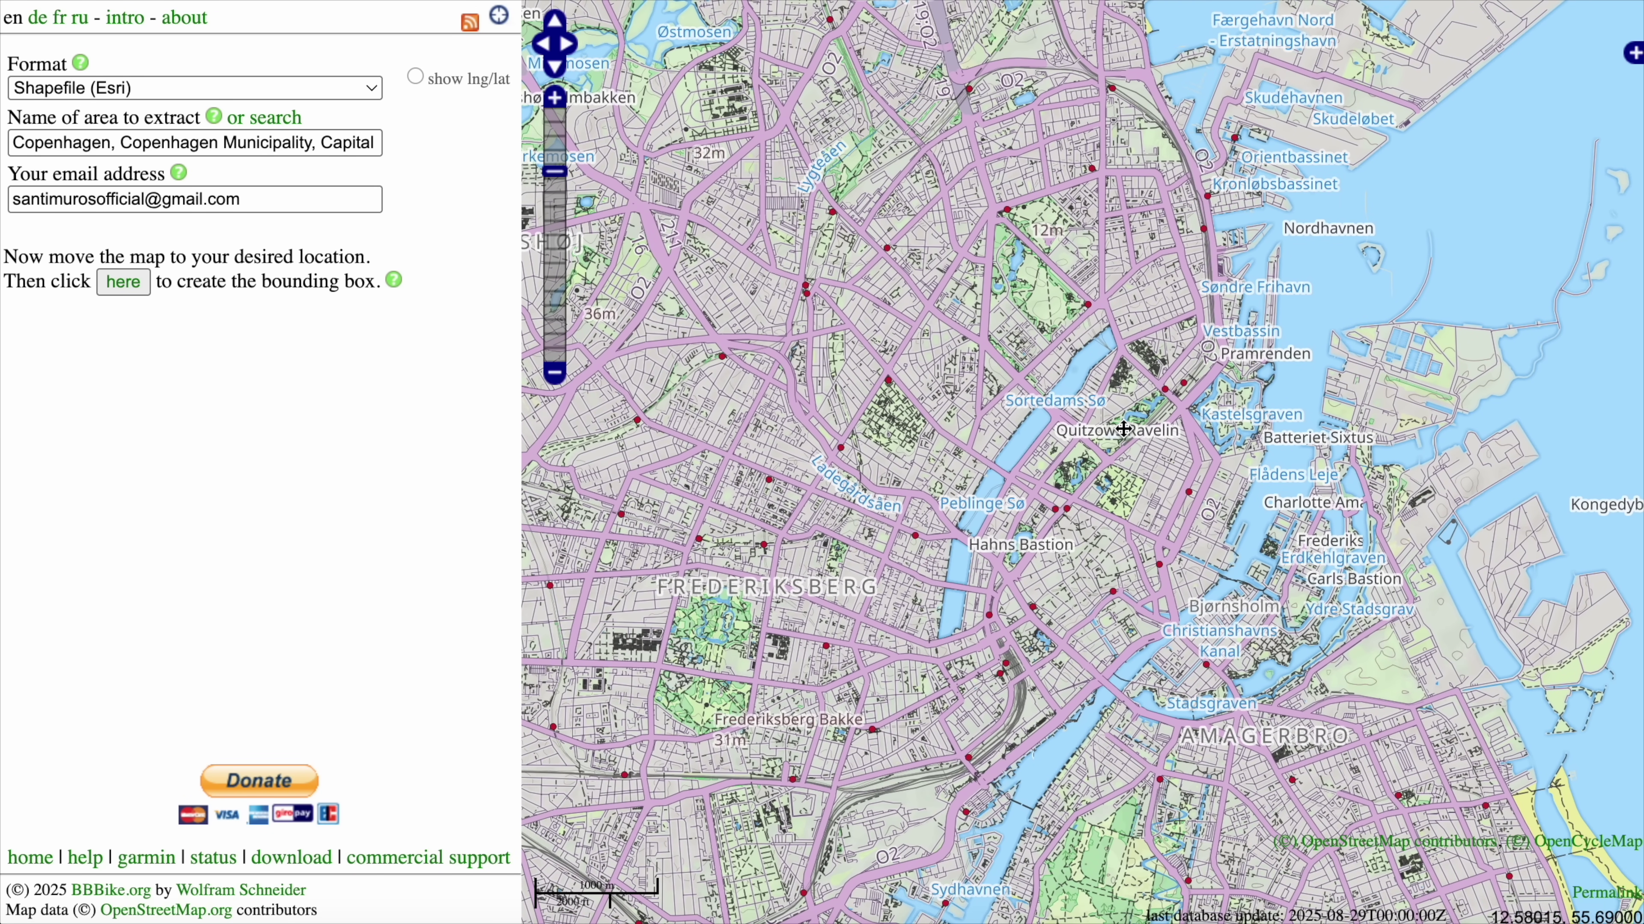
pyautogui.click(128, 284)
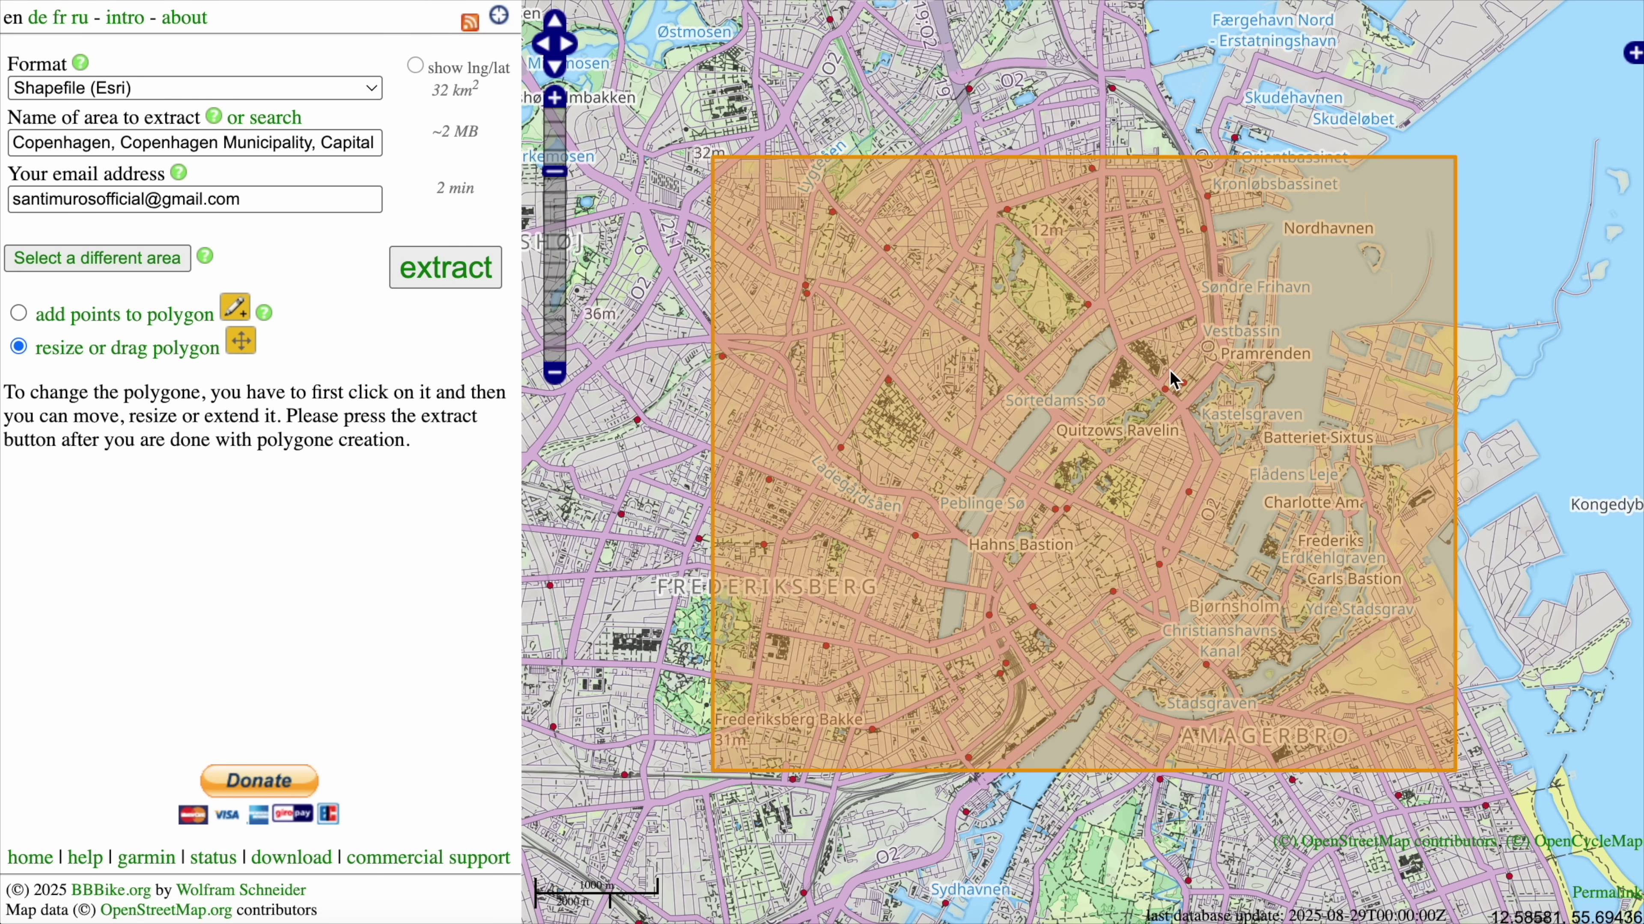
pyautogui.click(1195, 378)
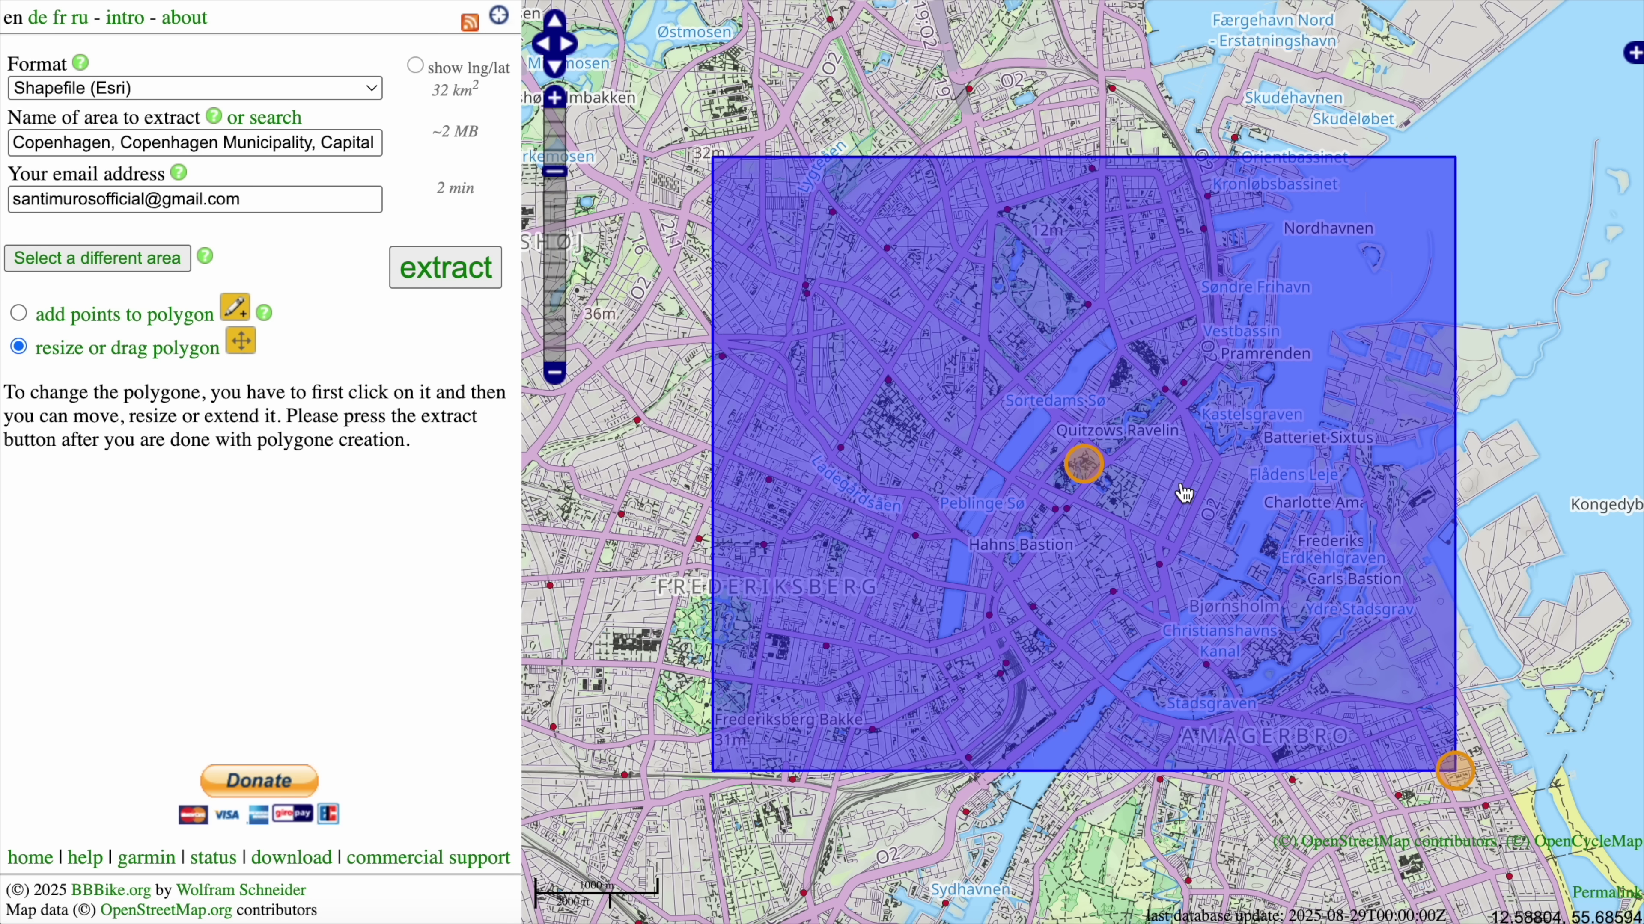
pyautogui.moveTo(1082, 468)
pyautogui.mouseDown()
pyautogui.moveTo(1038, 495)
pyautogui.moveTo(1034, 445)
pyautogui.moveTo(1090, 445)
pyautogui.moveTo(1085, 461)
pyautogui.mouseUp()
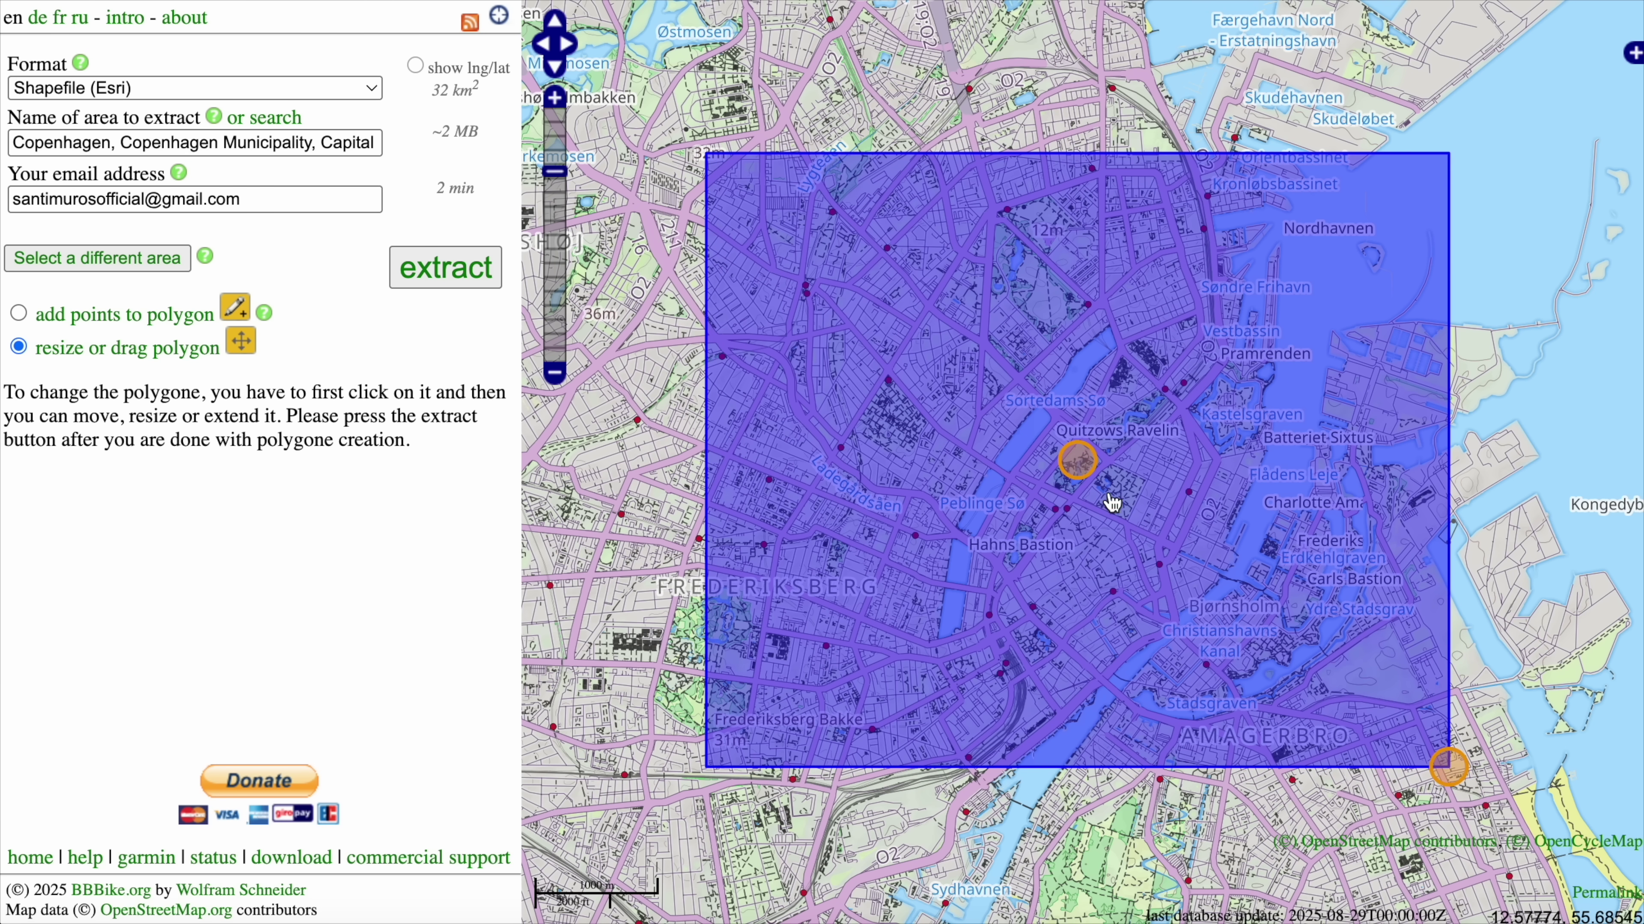
# Enlarge the bounding box to about 49 km², move it slightly north, and start the extraction.
pyautogui.moveTo(1444, 758); pyautogui.dragTo(1490, 809)
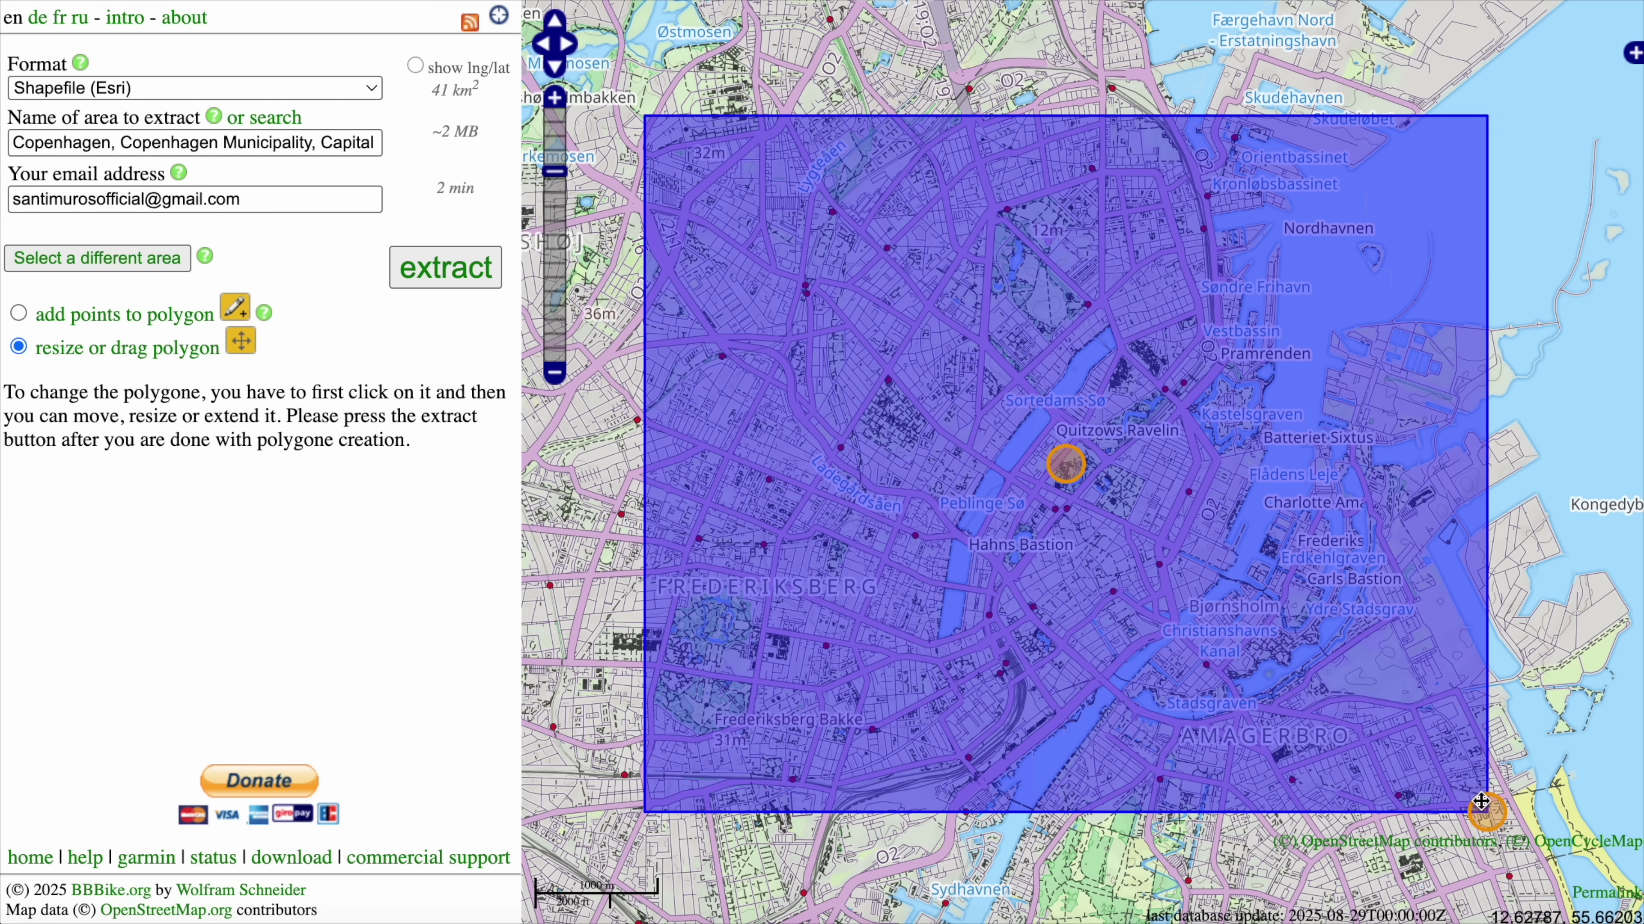
pyautogui.moveTo(1492, 809); pyautogui.dragTo(1520, 829)
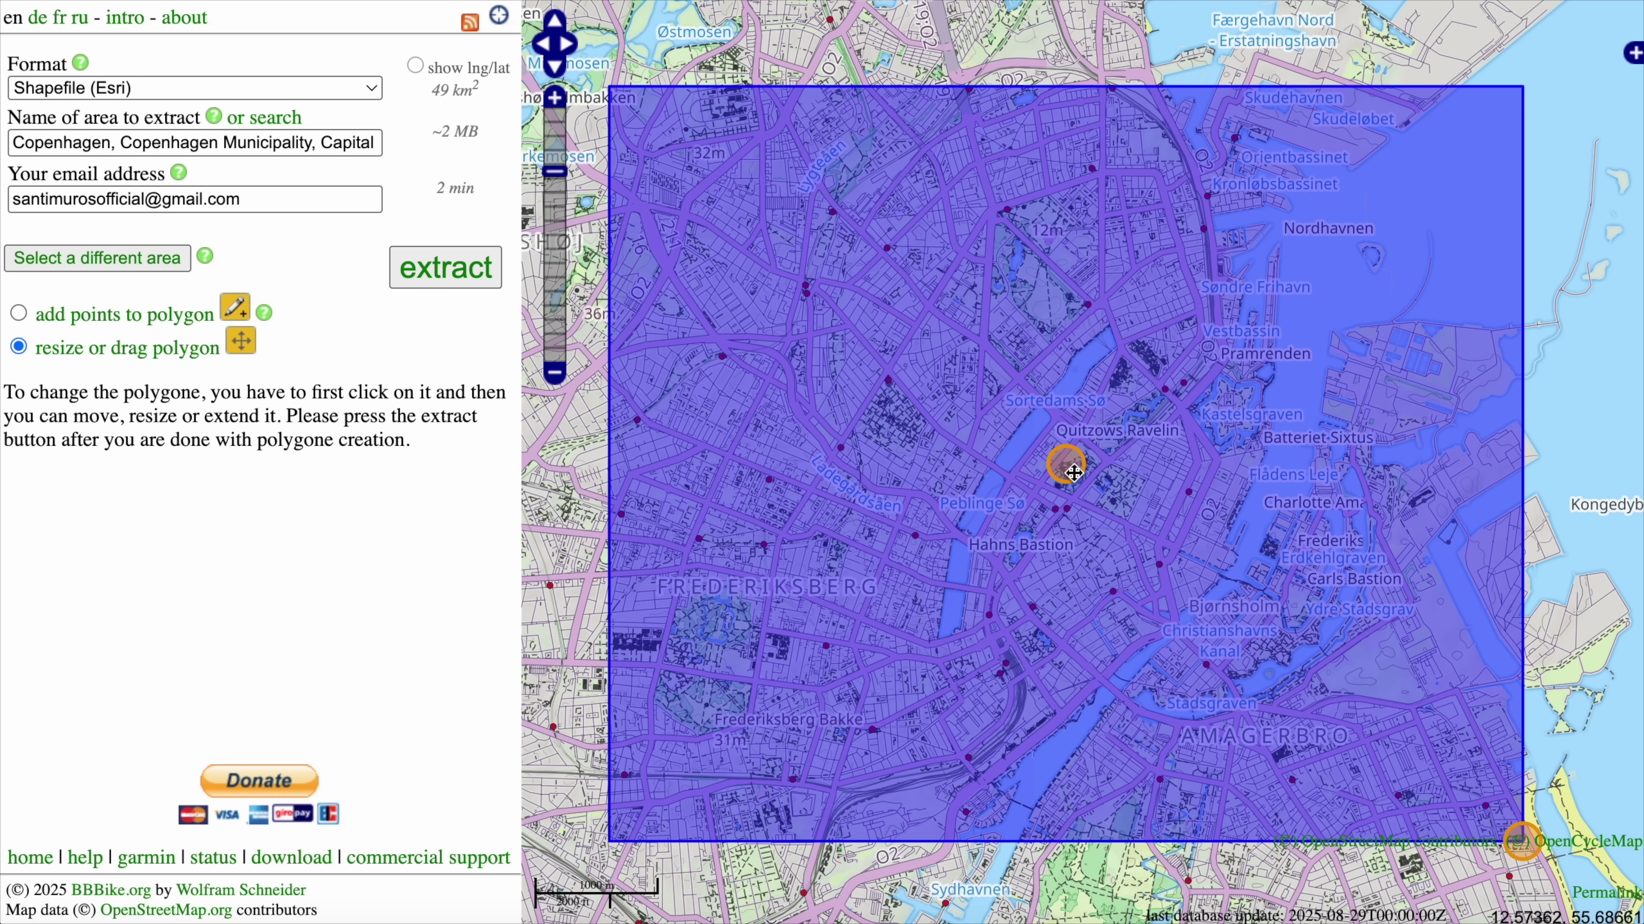
pyautogui.moveTo(1073, 472); pyautogui.dragTo(1068, 456)
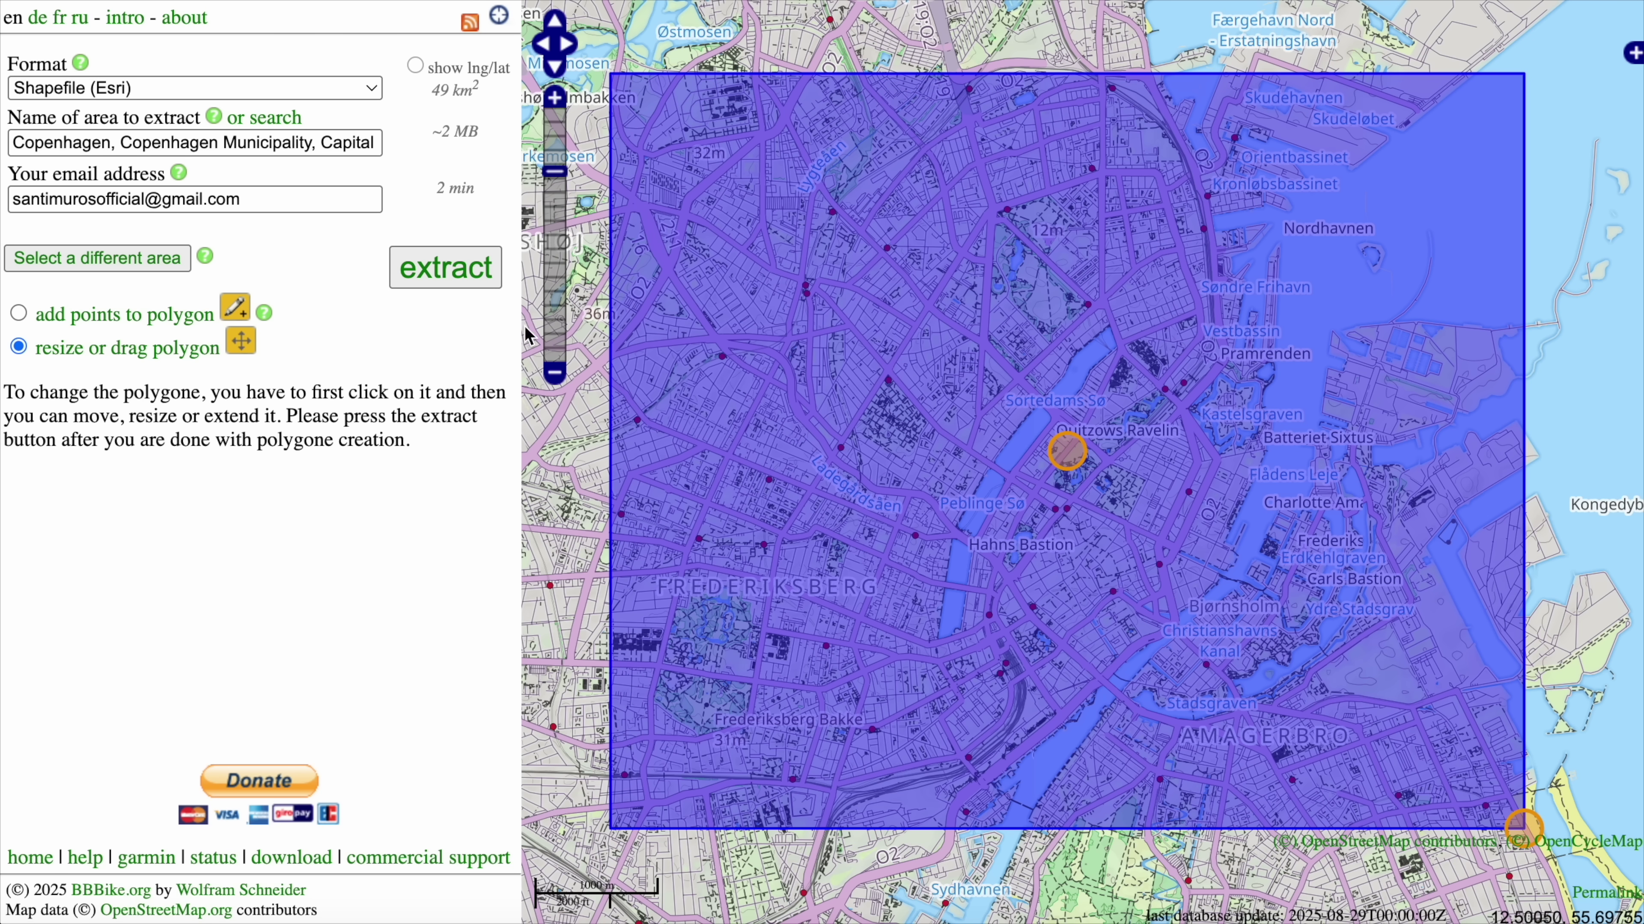
pyautogui.click(452, 270)
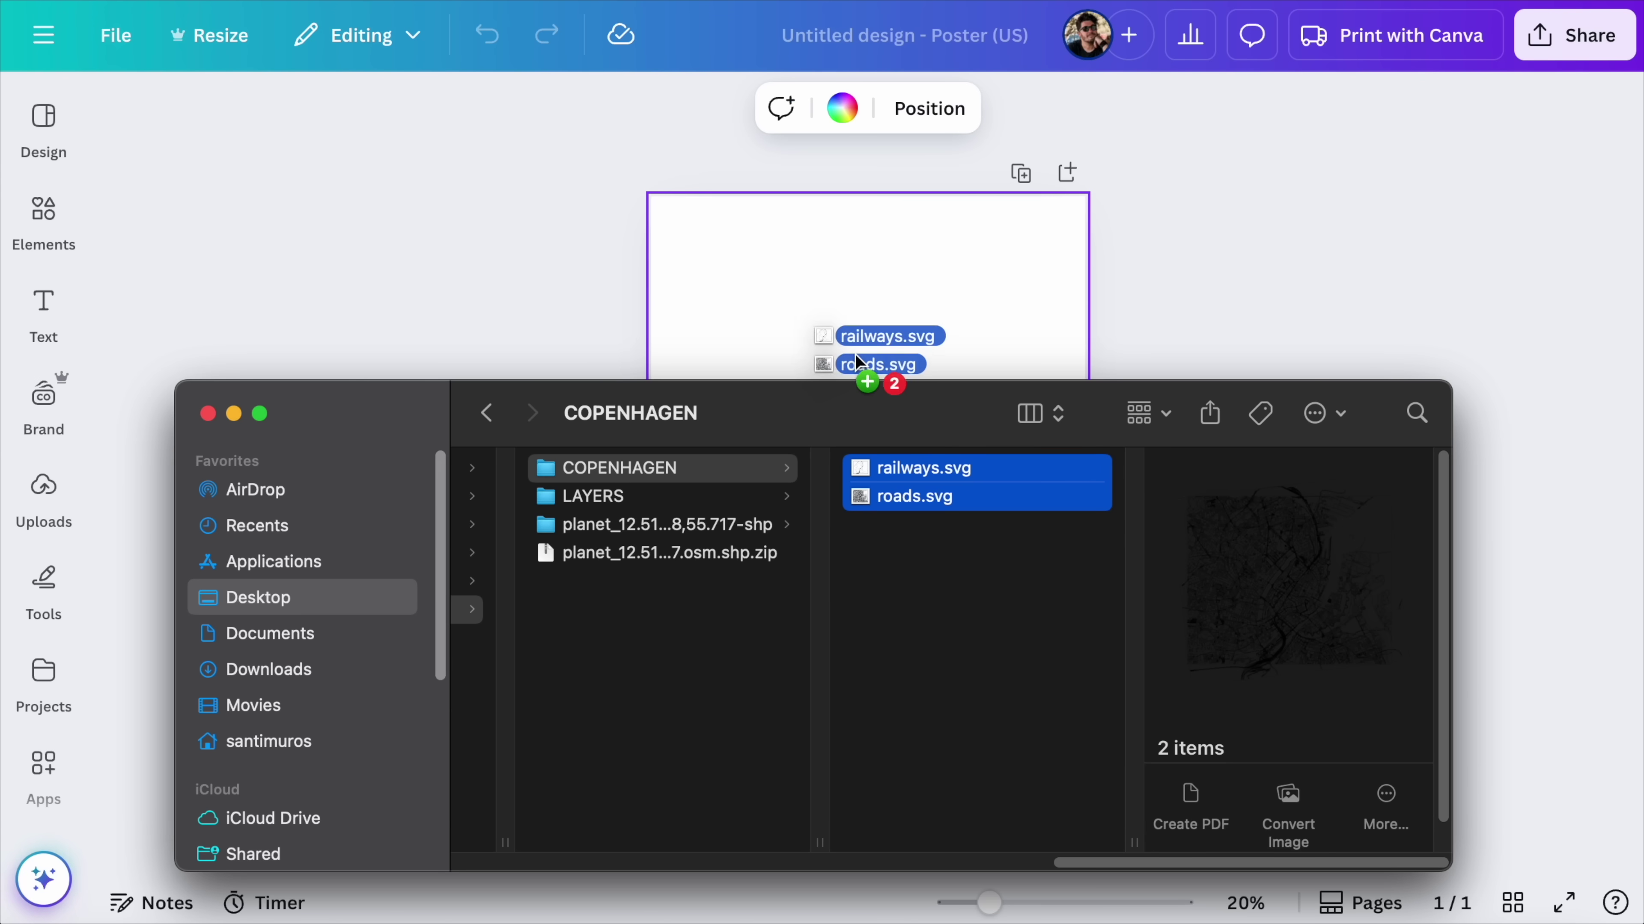
pyautogui.moveTo(856, 355); pyautogui.dragTo(858, 356)
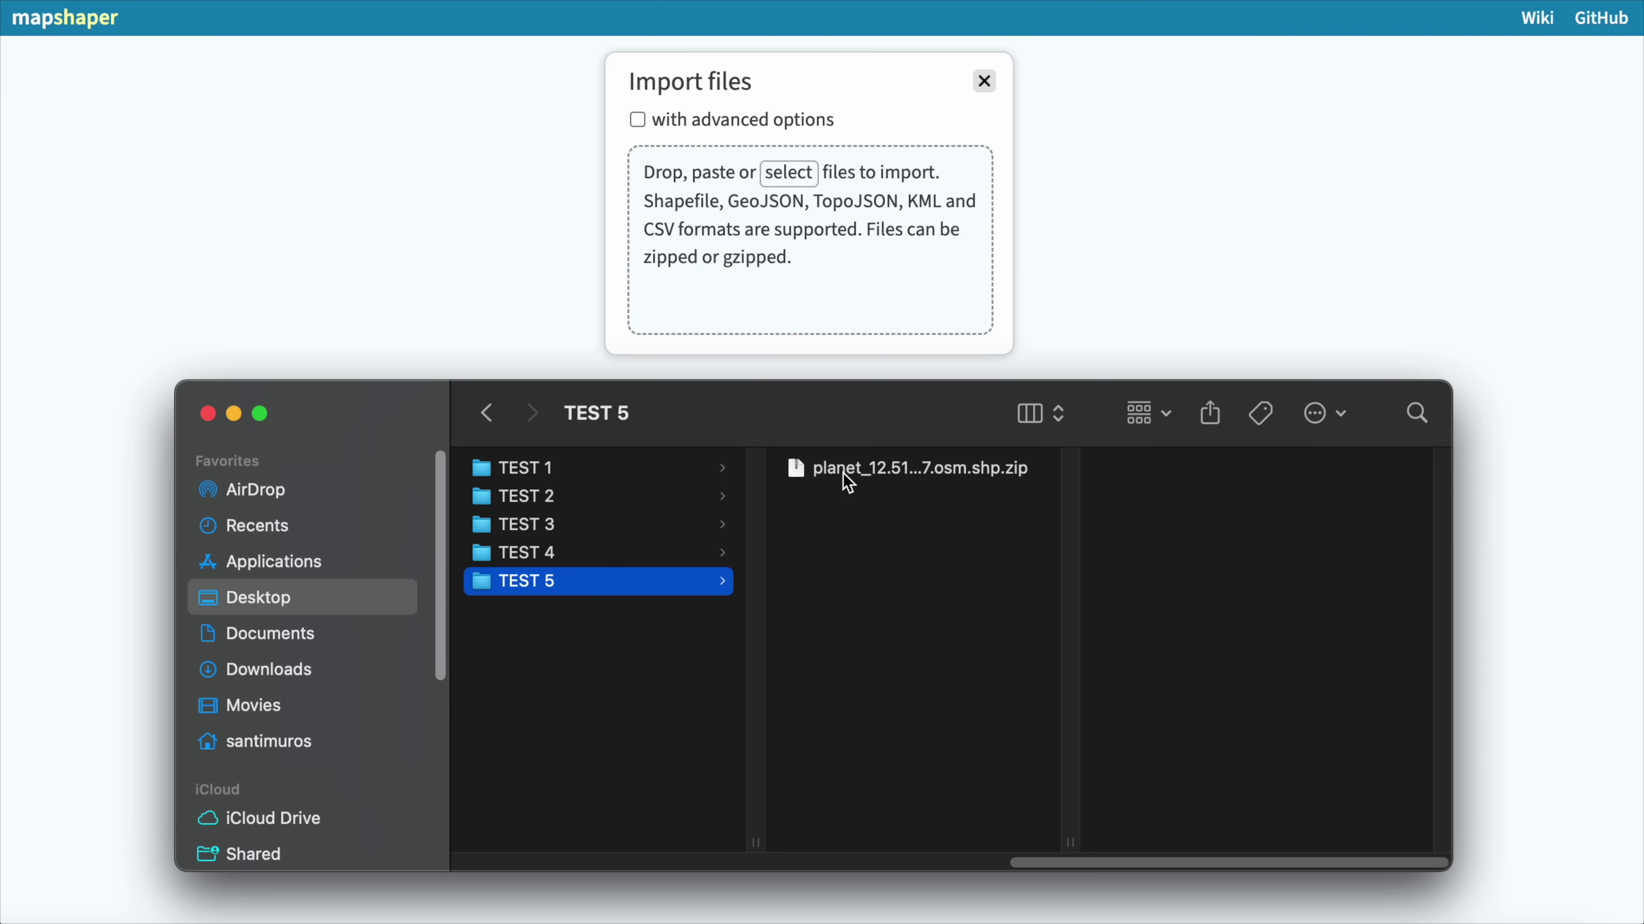
# Unzip the planet shapefile archive in the TEST 5 folder and import all files from its shape folder into mapshaper.
pyautogui.doubleClick(849, 483)
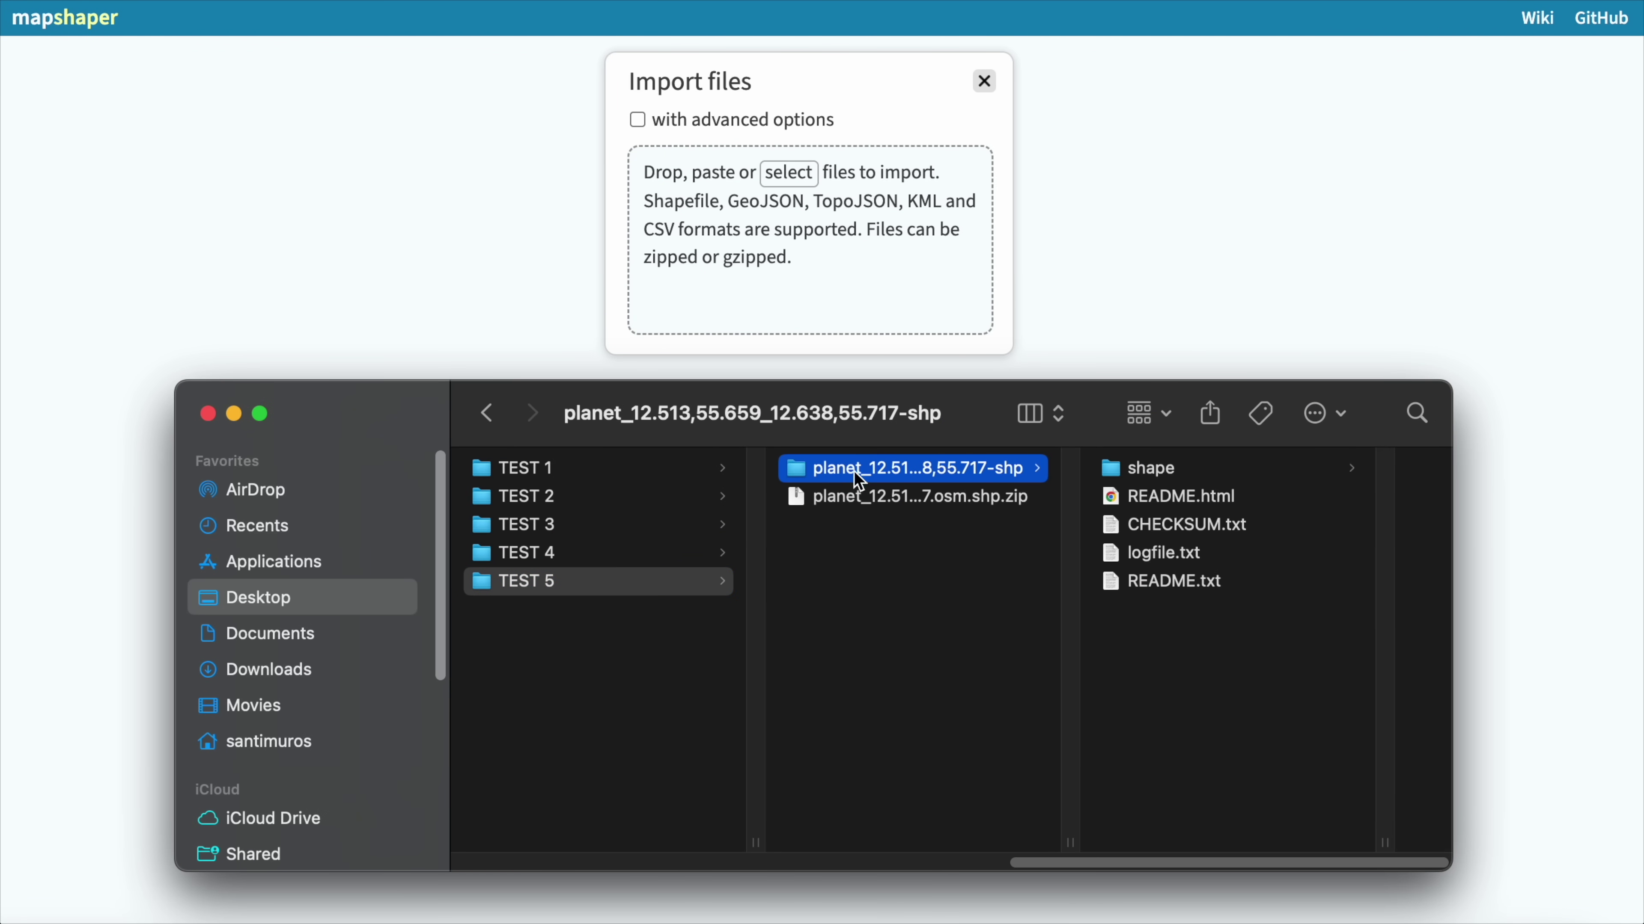
pyautogui.click(1155, 470)
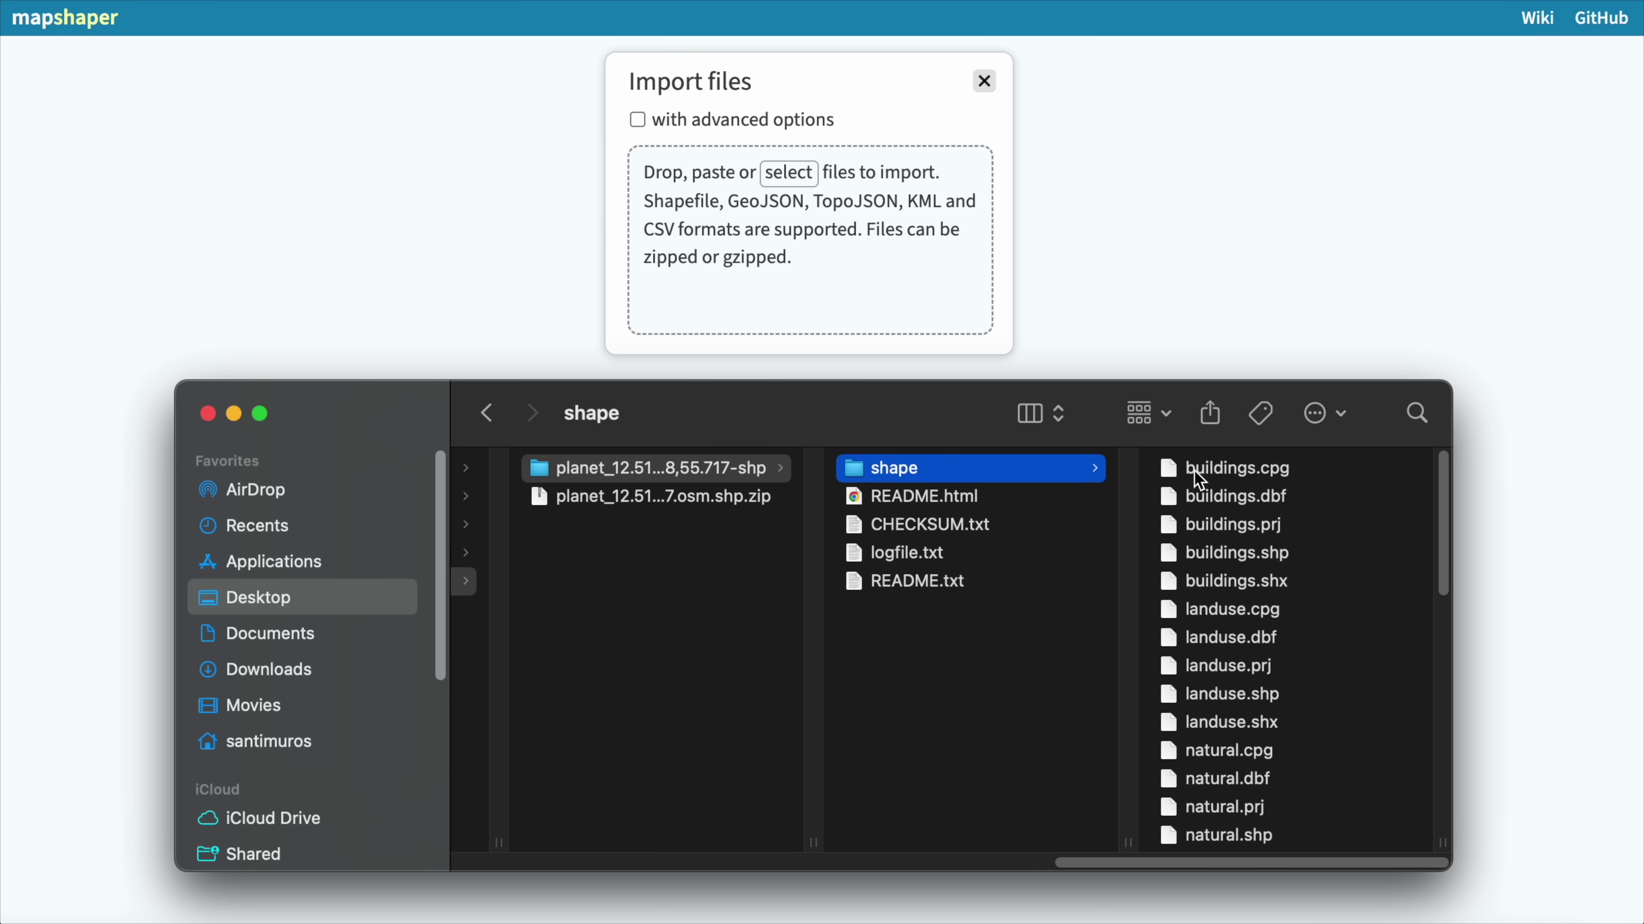
pyautogui.scroll(-10, 1063, 678)
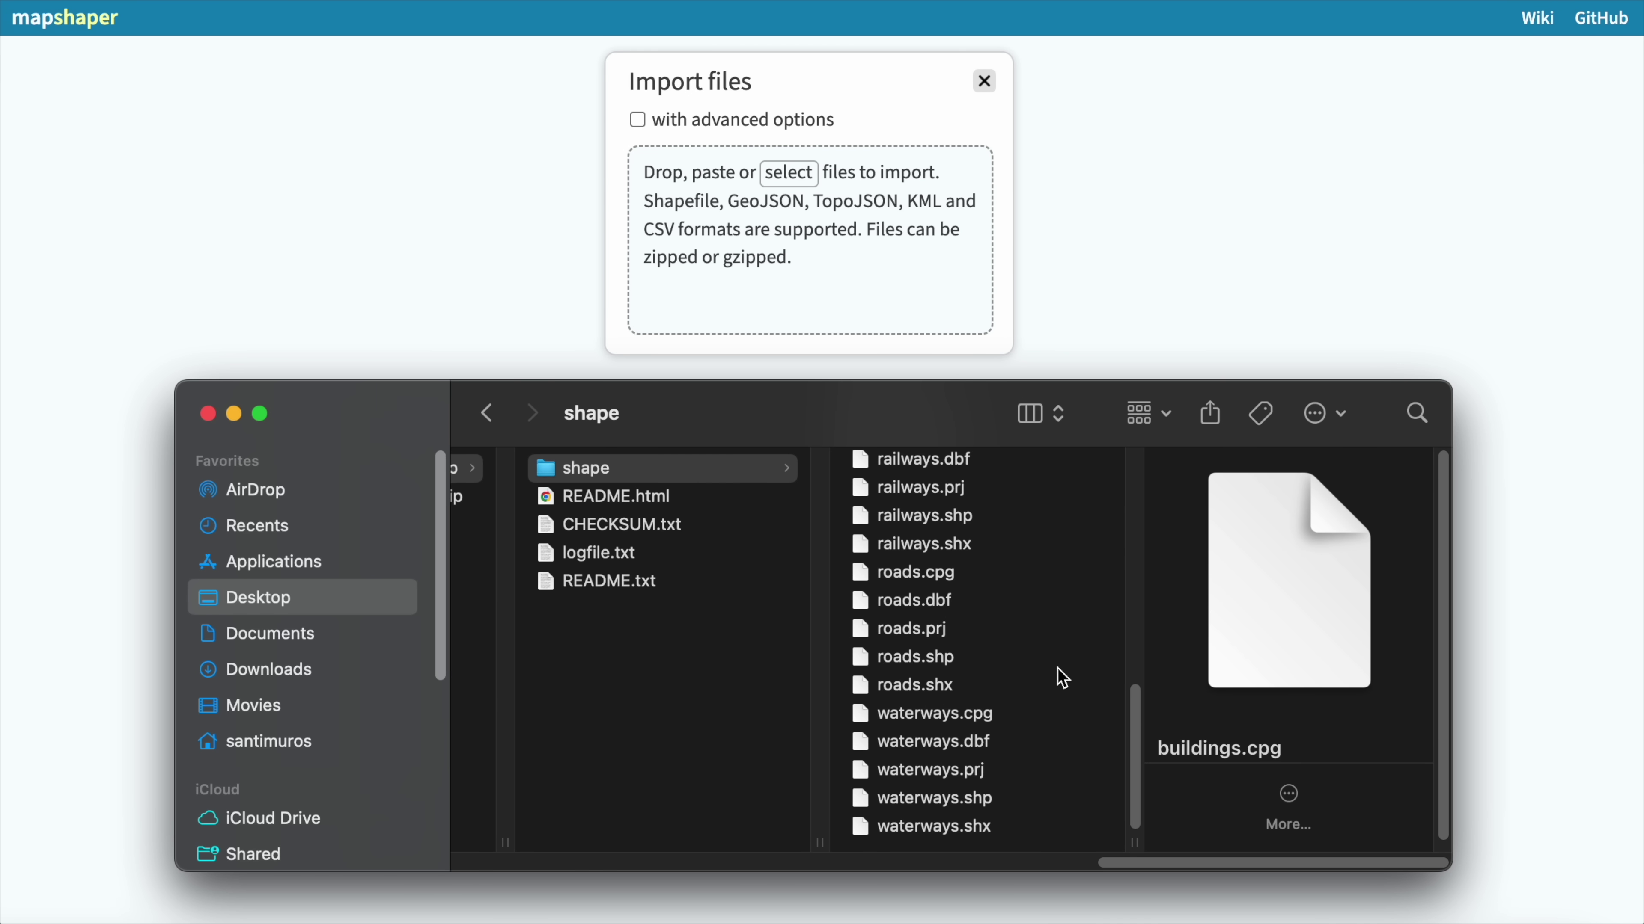
pyautogui.keyDown('shift'); pyautogui.click(964, 835); pyautogui.keyUp('shift')
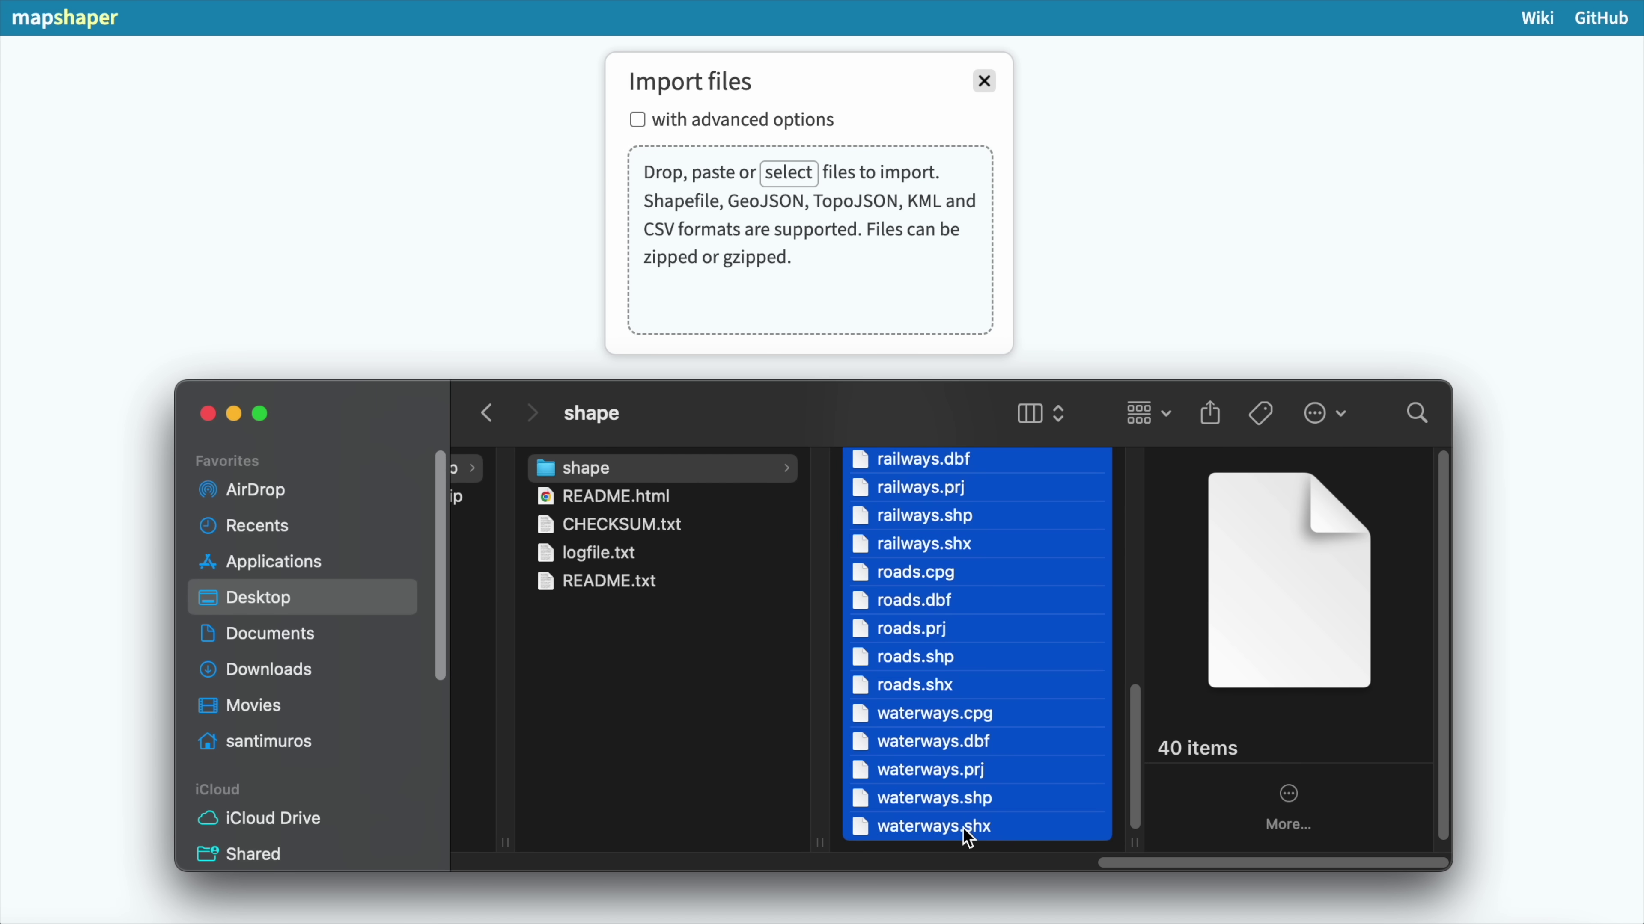
pyautogui.moveTo(957, 647); pyautogui.dragTo(800, 263)
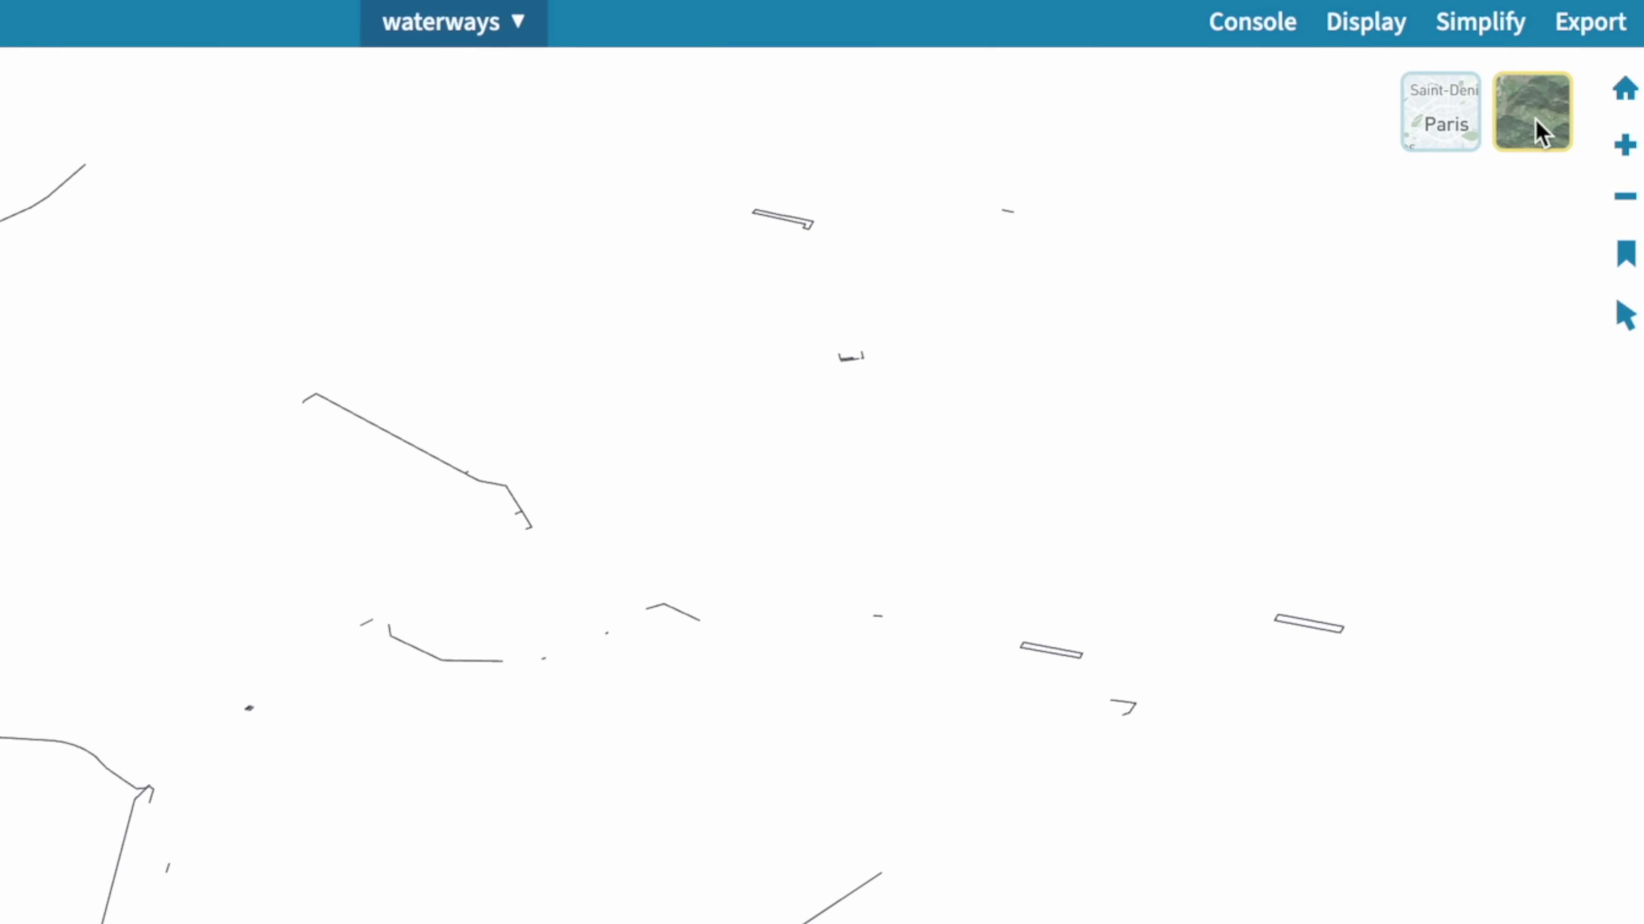
# Show the street basemap behind the waterways layer, compare it with the satellite basemap, and return to the street basemap.
pyautogui.click(1444, 136)
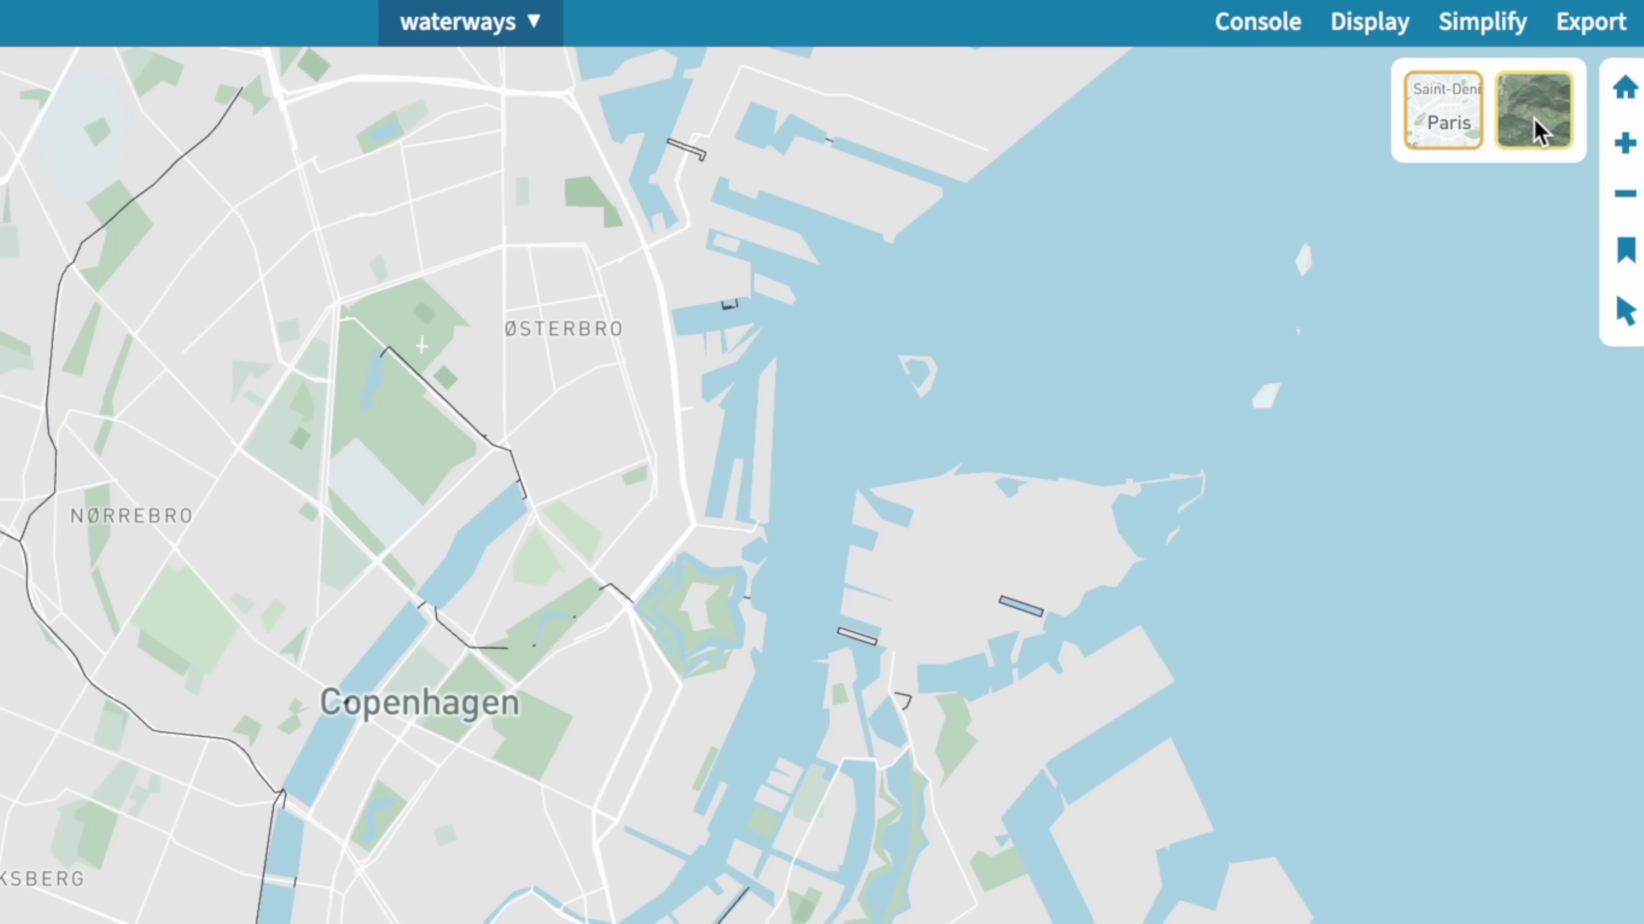
pyautogui.click(1545, 117)
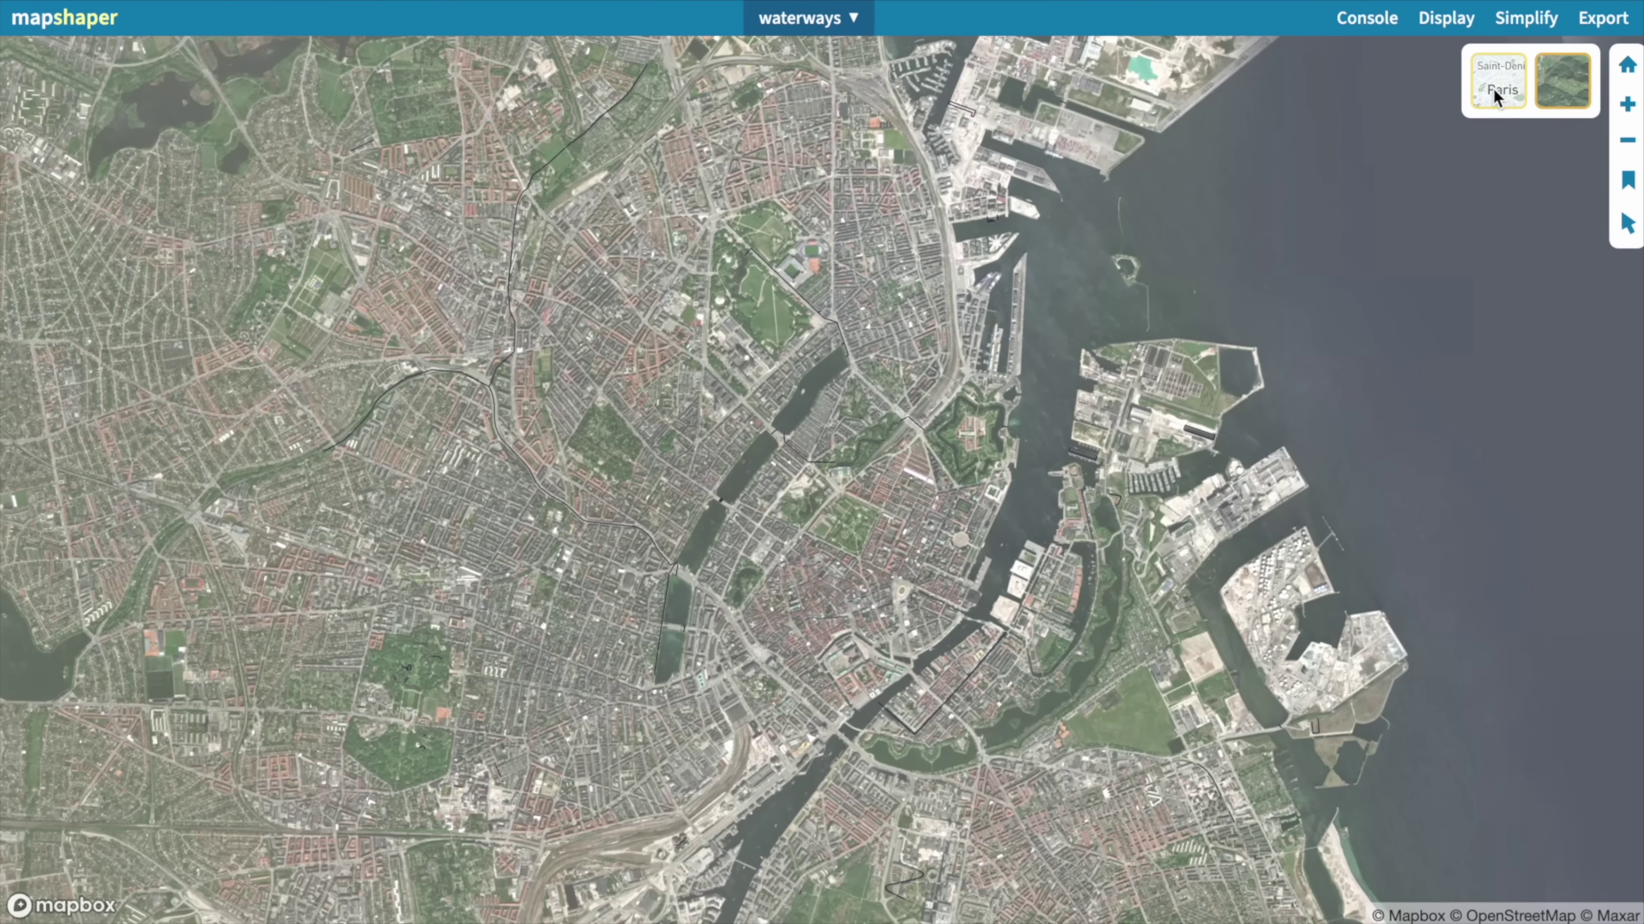
pyautogui.click(1493, 89)
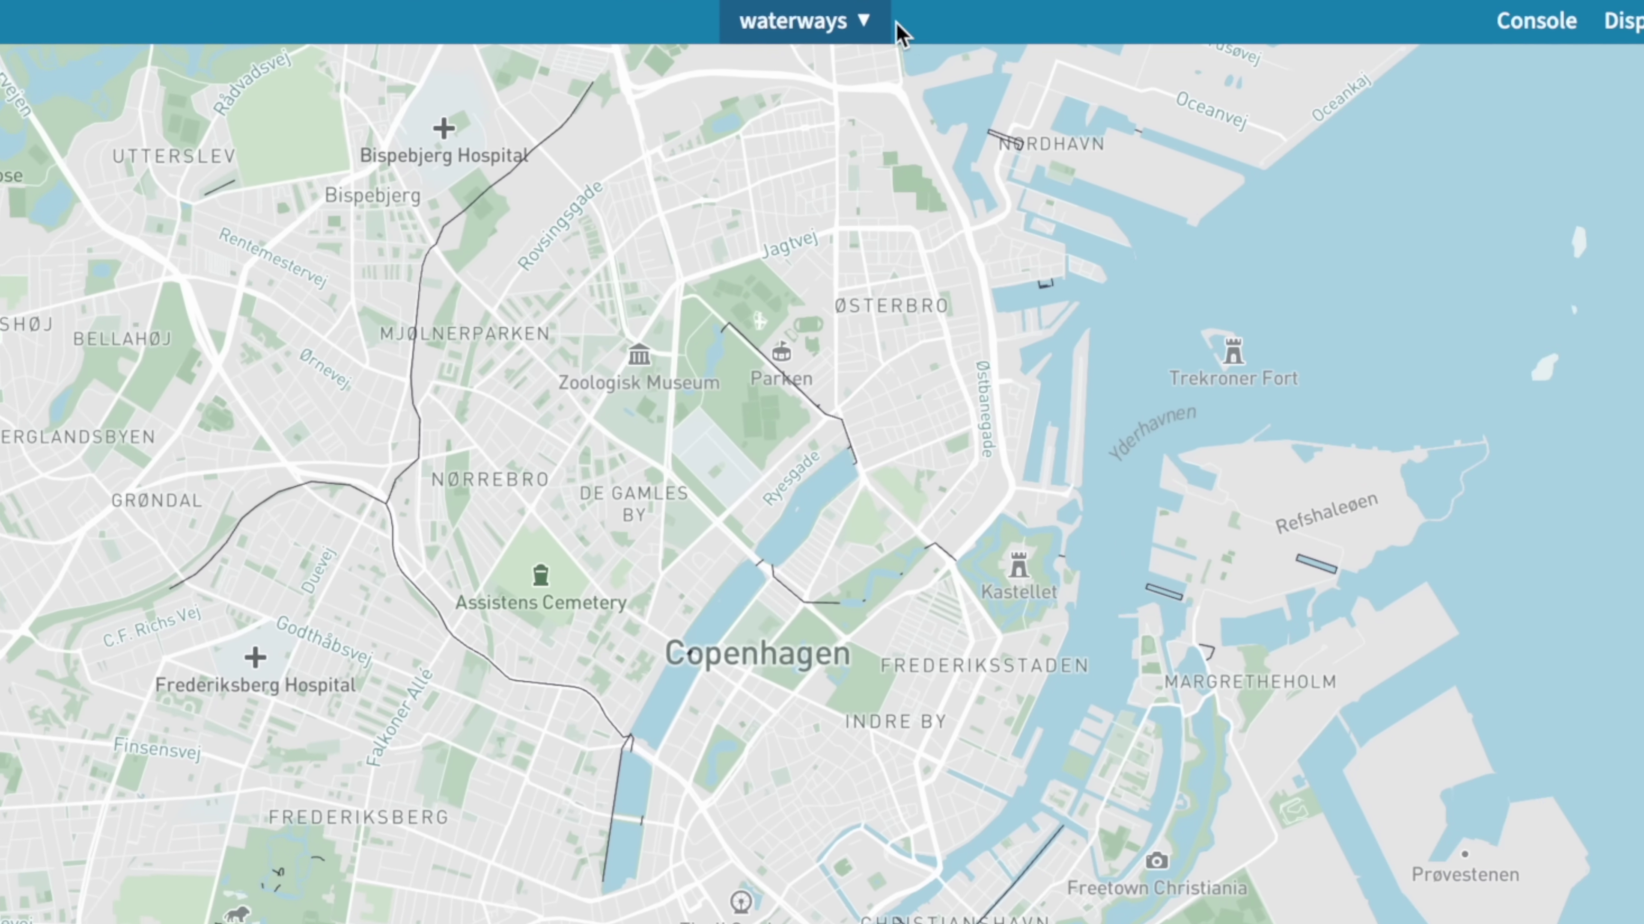
# Show the roads, railways, buildings and places layers on the map, and briefly show the points layer before hiding it again.
pyautogui.click(867, 22)
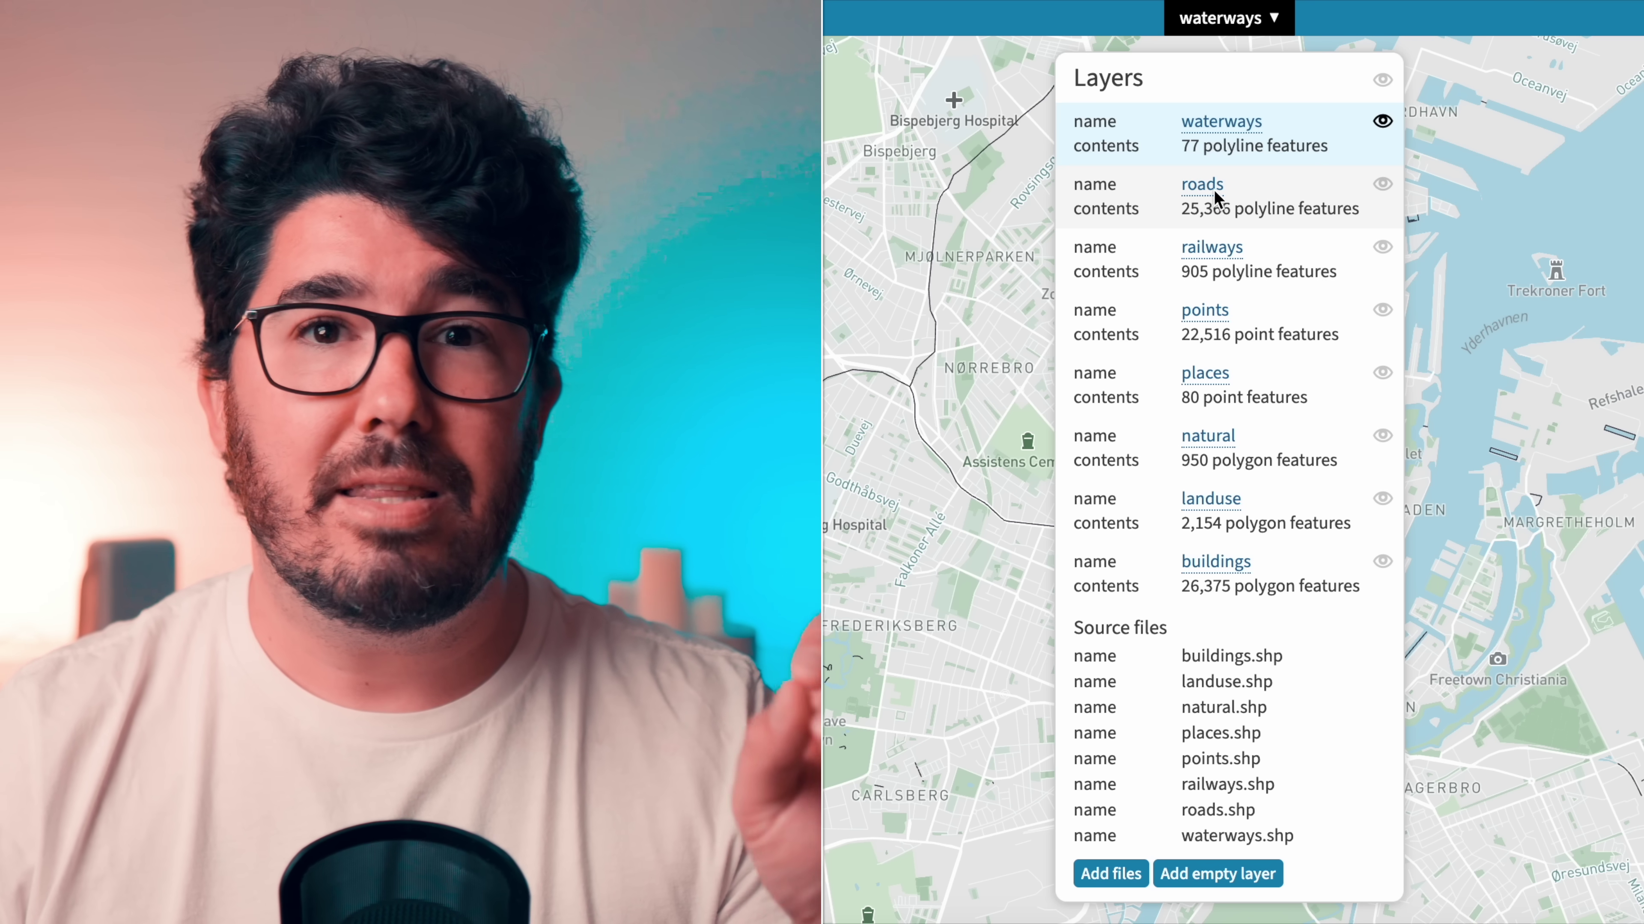
pyautogui.click(1382, 185)
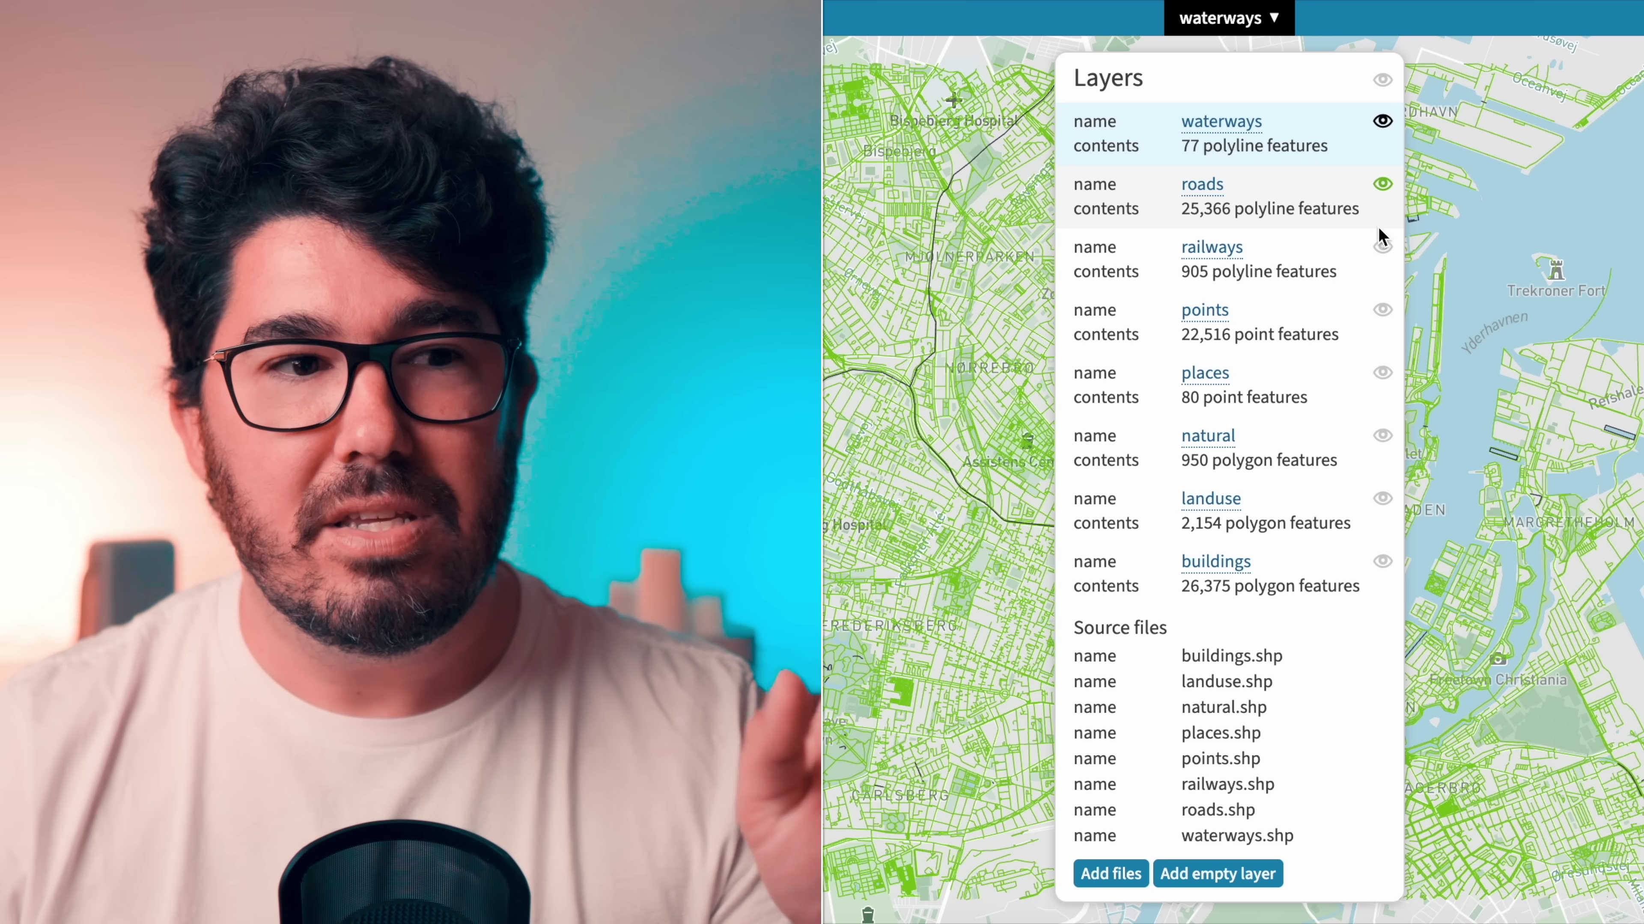
pyautogui.click(1382, 246)
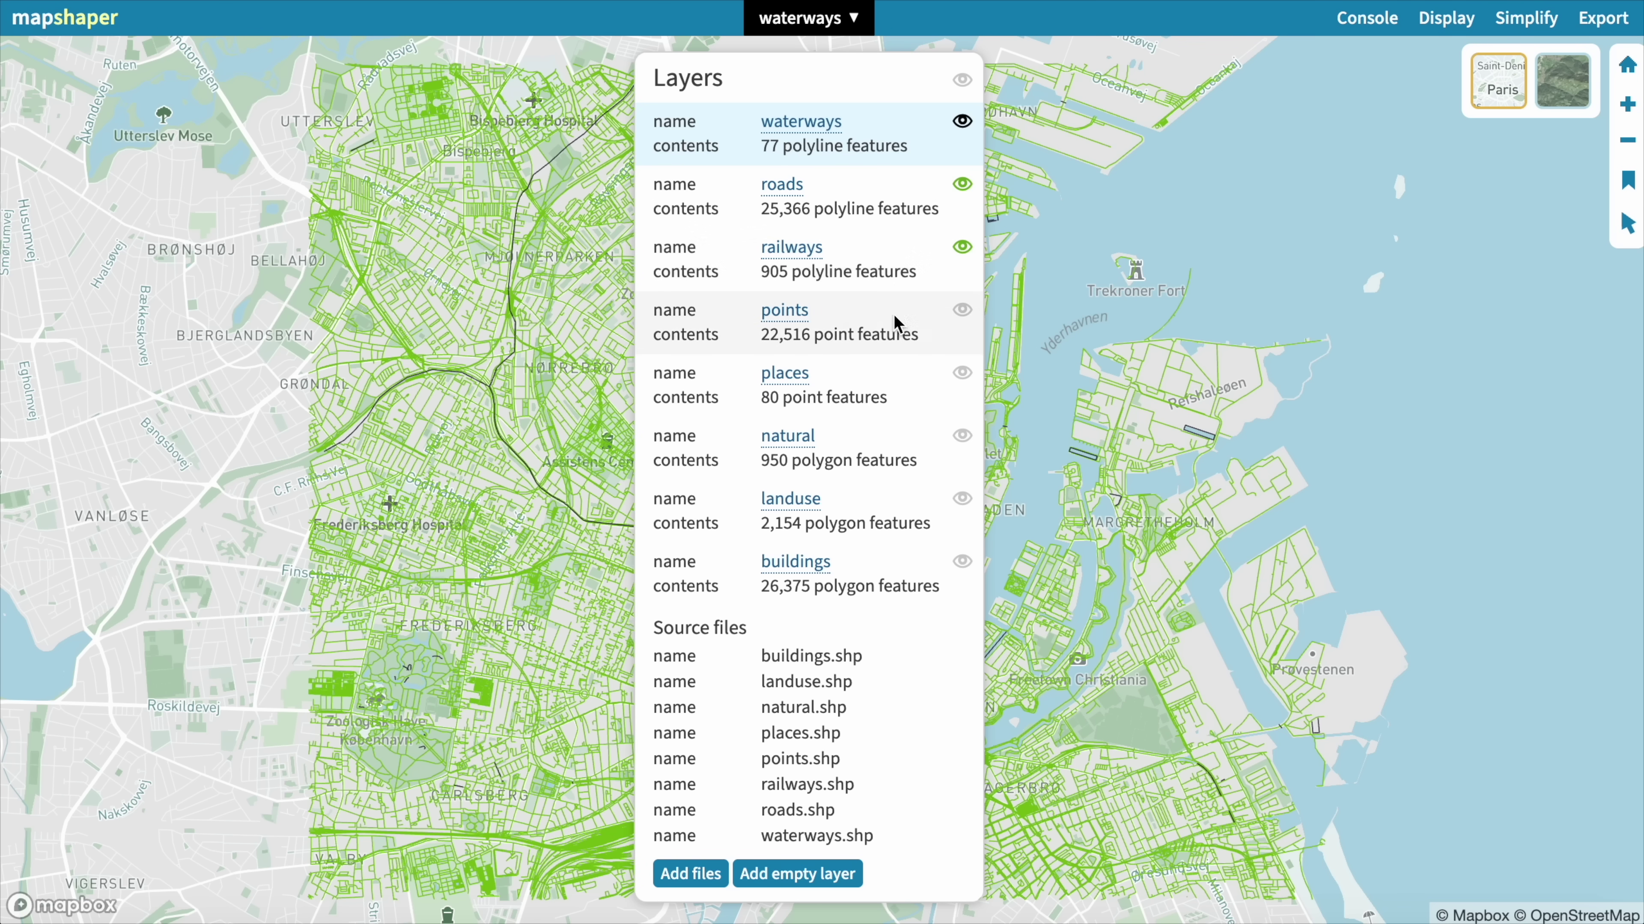
pyautogui.click(962, 562)
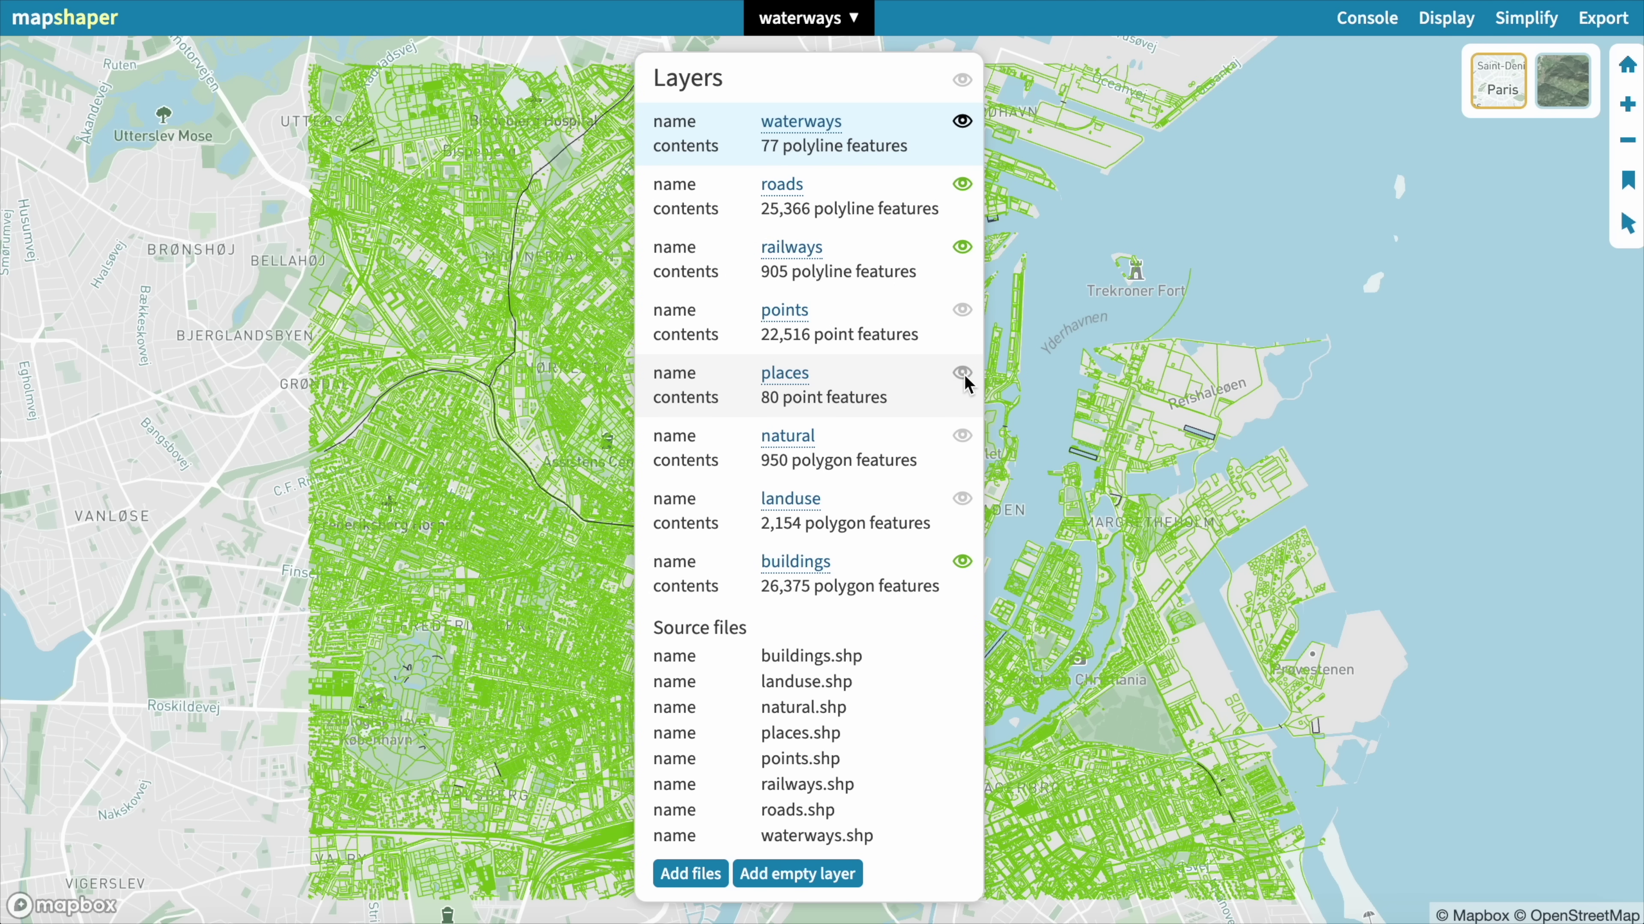
pyautogui.click(962, 312)
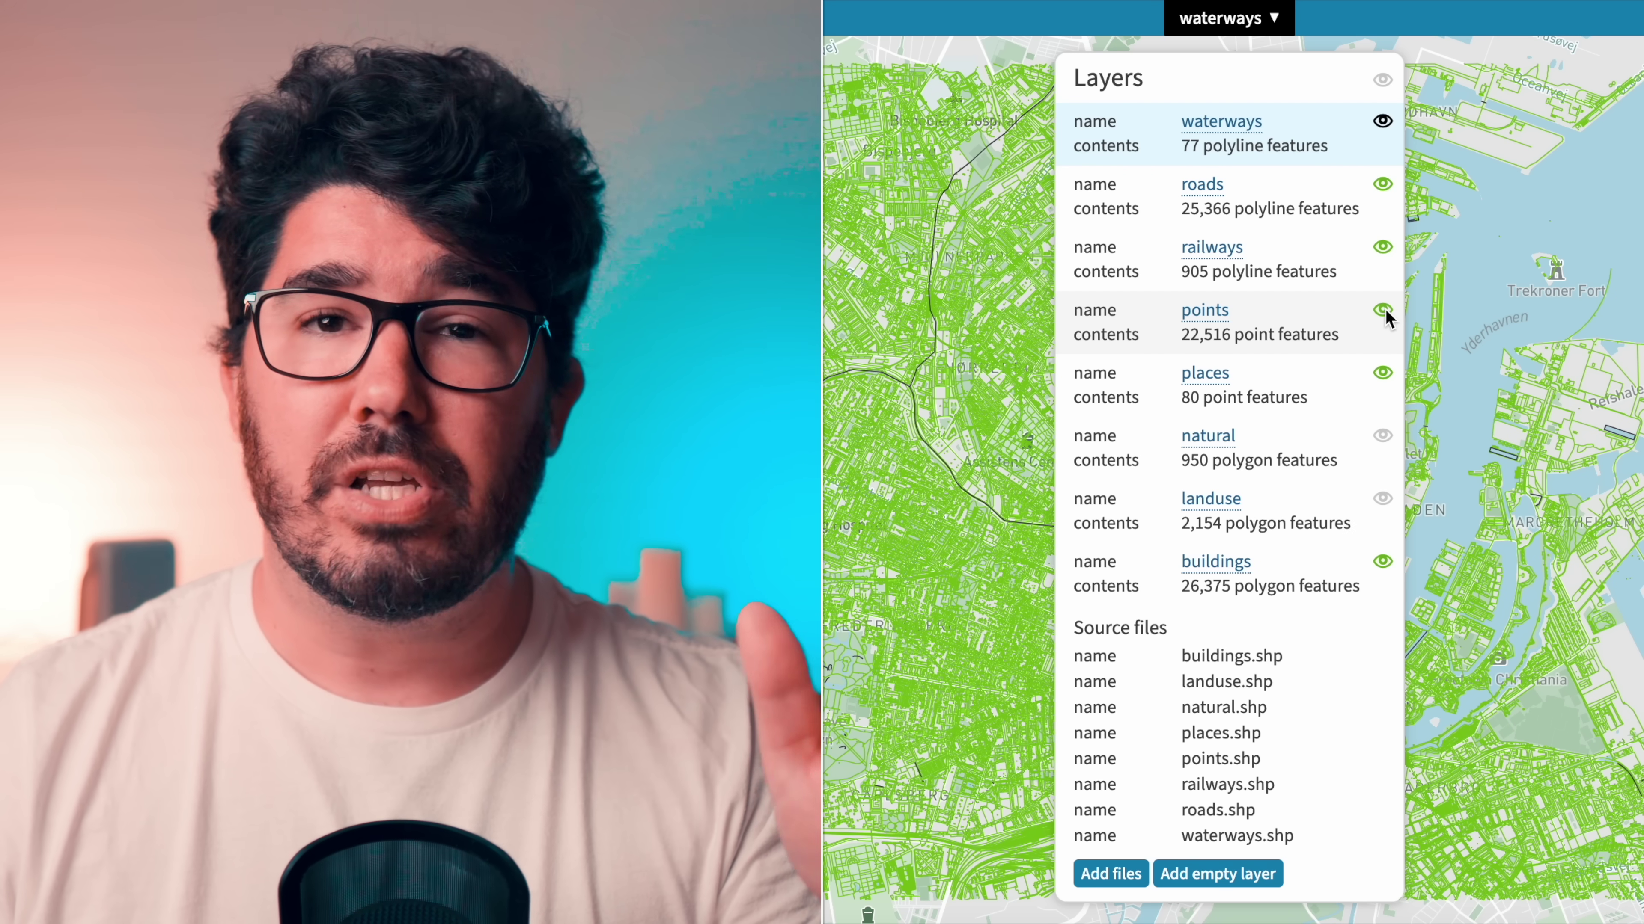
pyautogui.click(1383, 310)
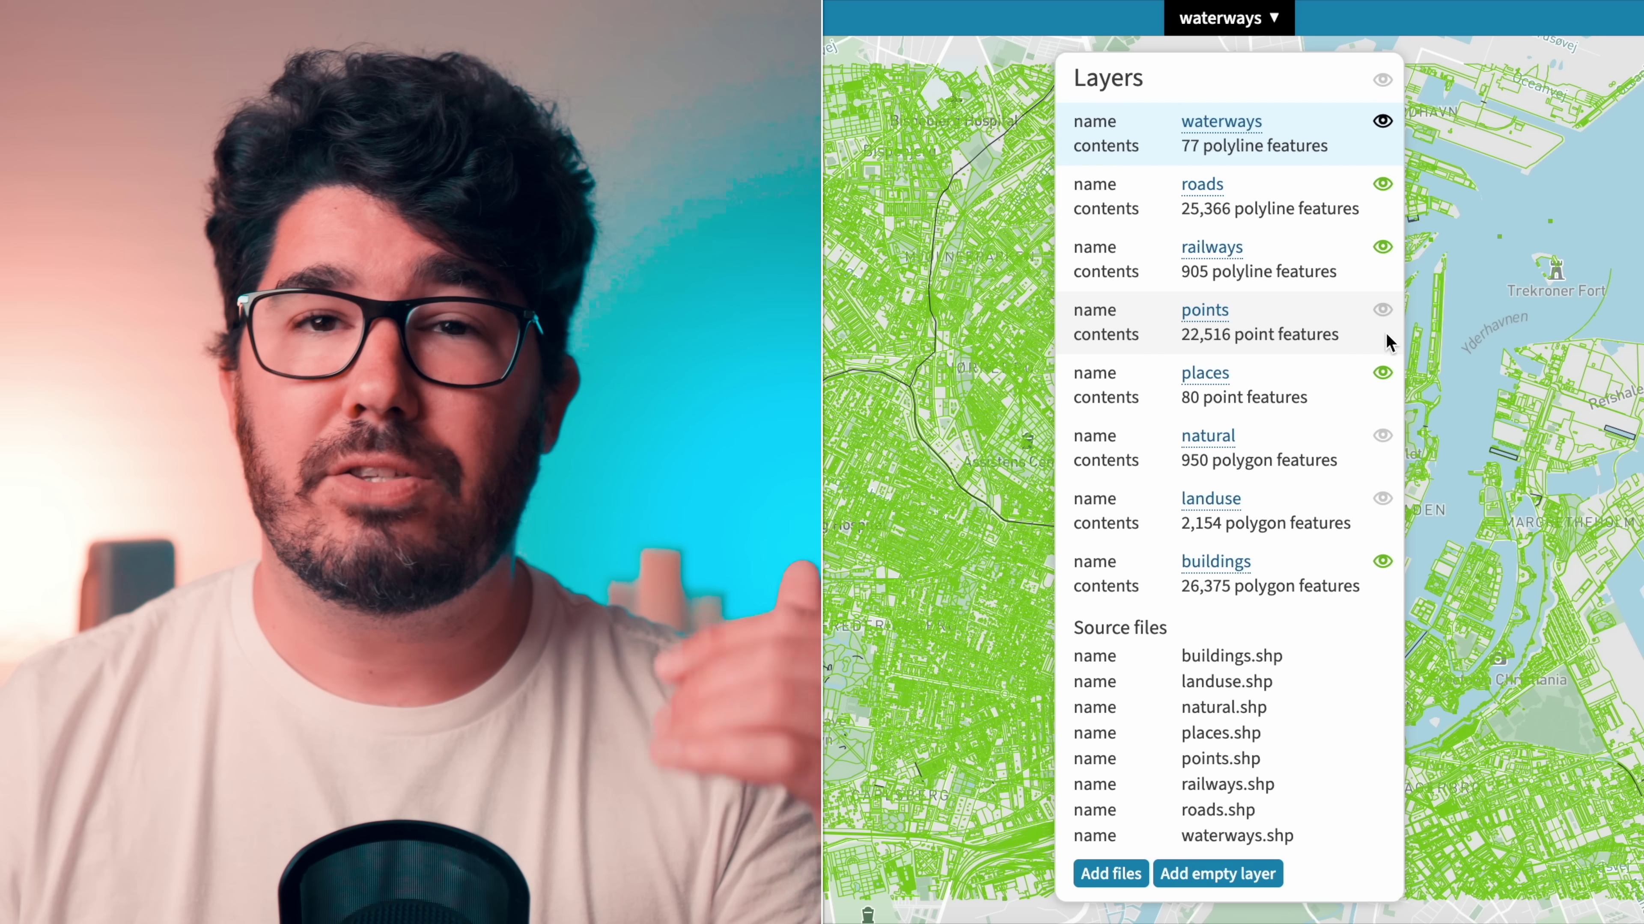
# Hide the places and buildings layers, and compare the roads and railways layers by briefly hiding and showing each again.
pyautogui.click(1384, 371)
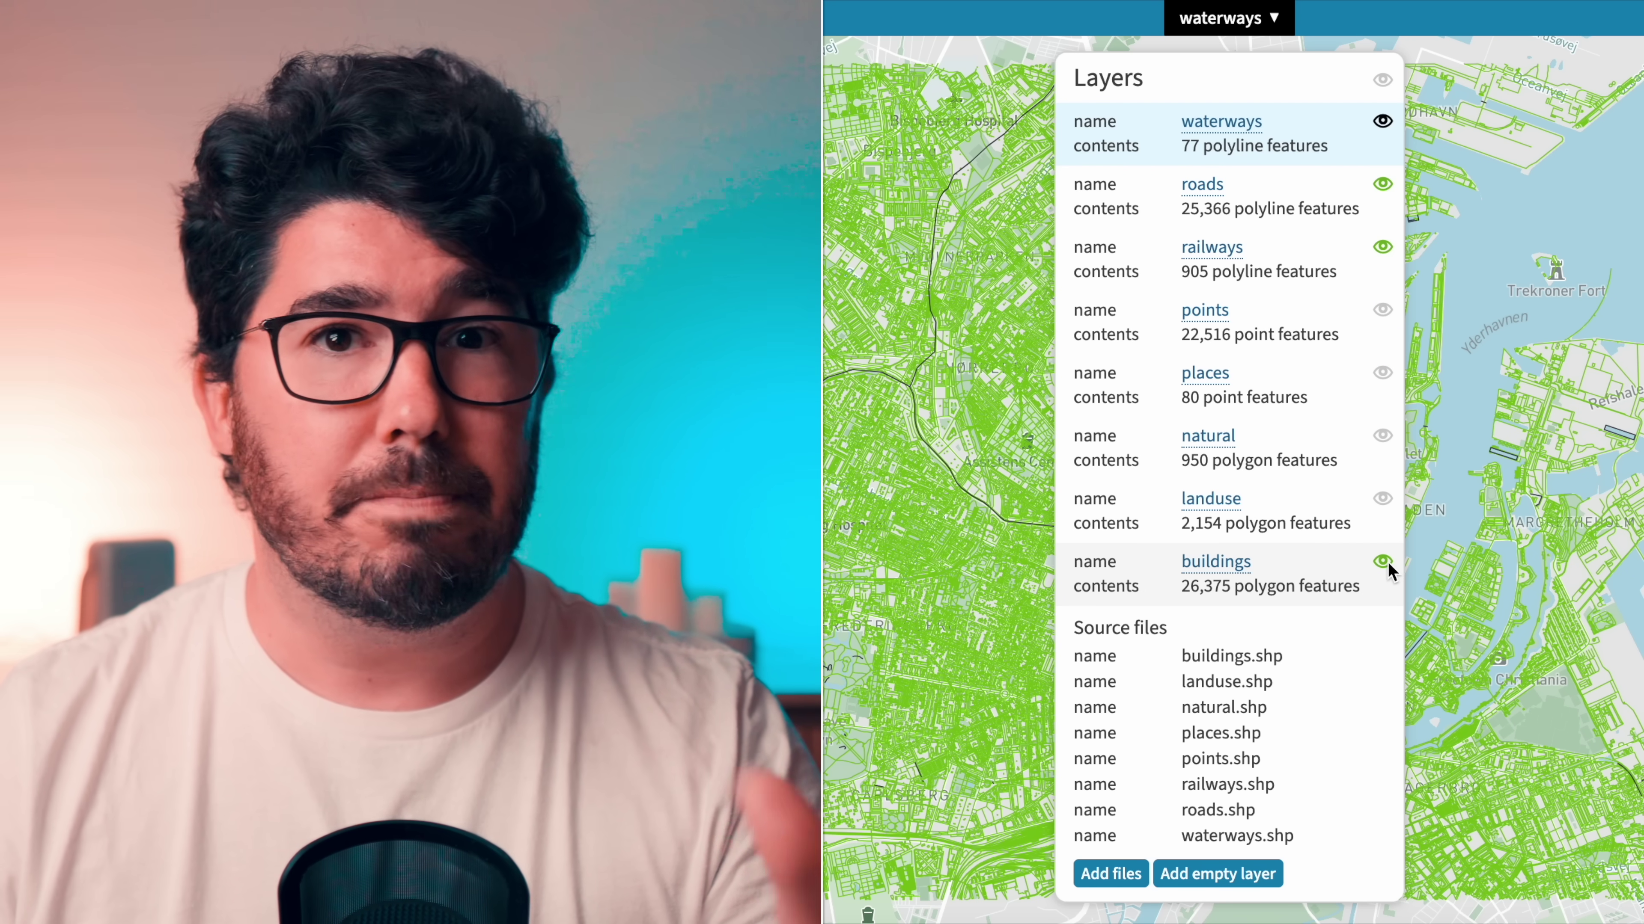
pyautogui.click(1385, 562)
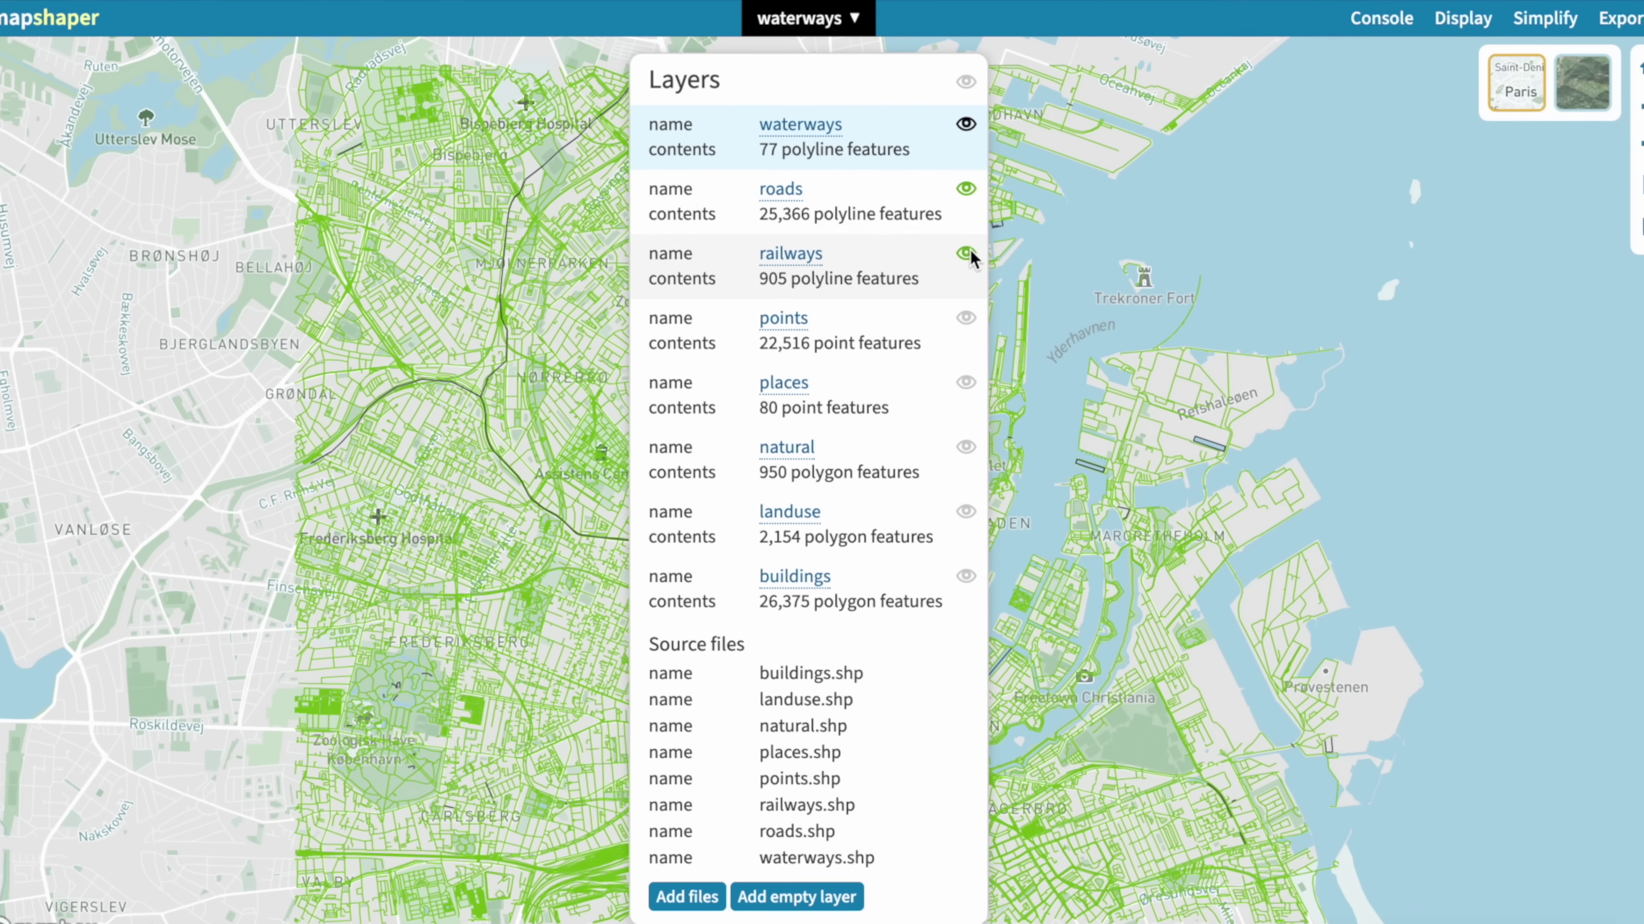
pyautogui.click(967, 191)
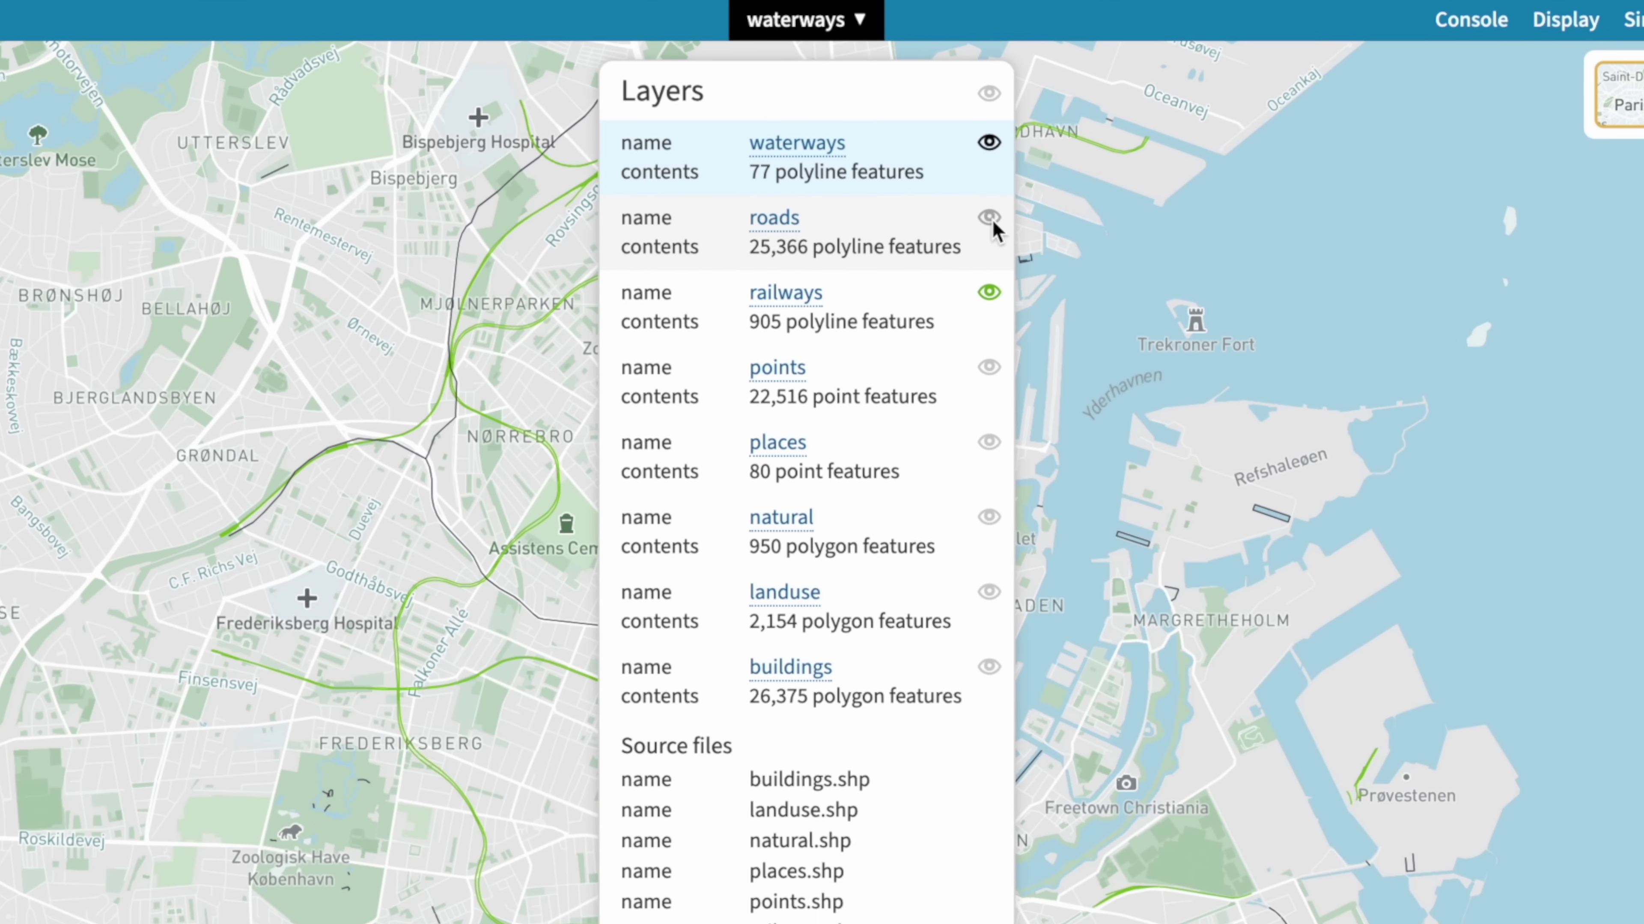
pyautogui.click(989, 217)
pyautogui.click(989, 292)
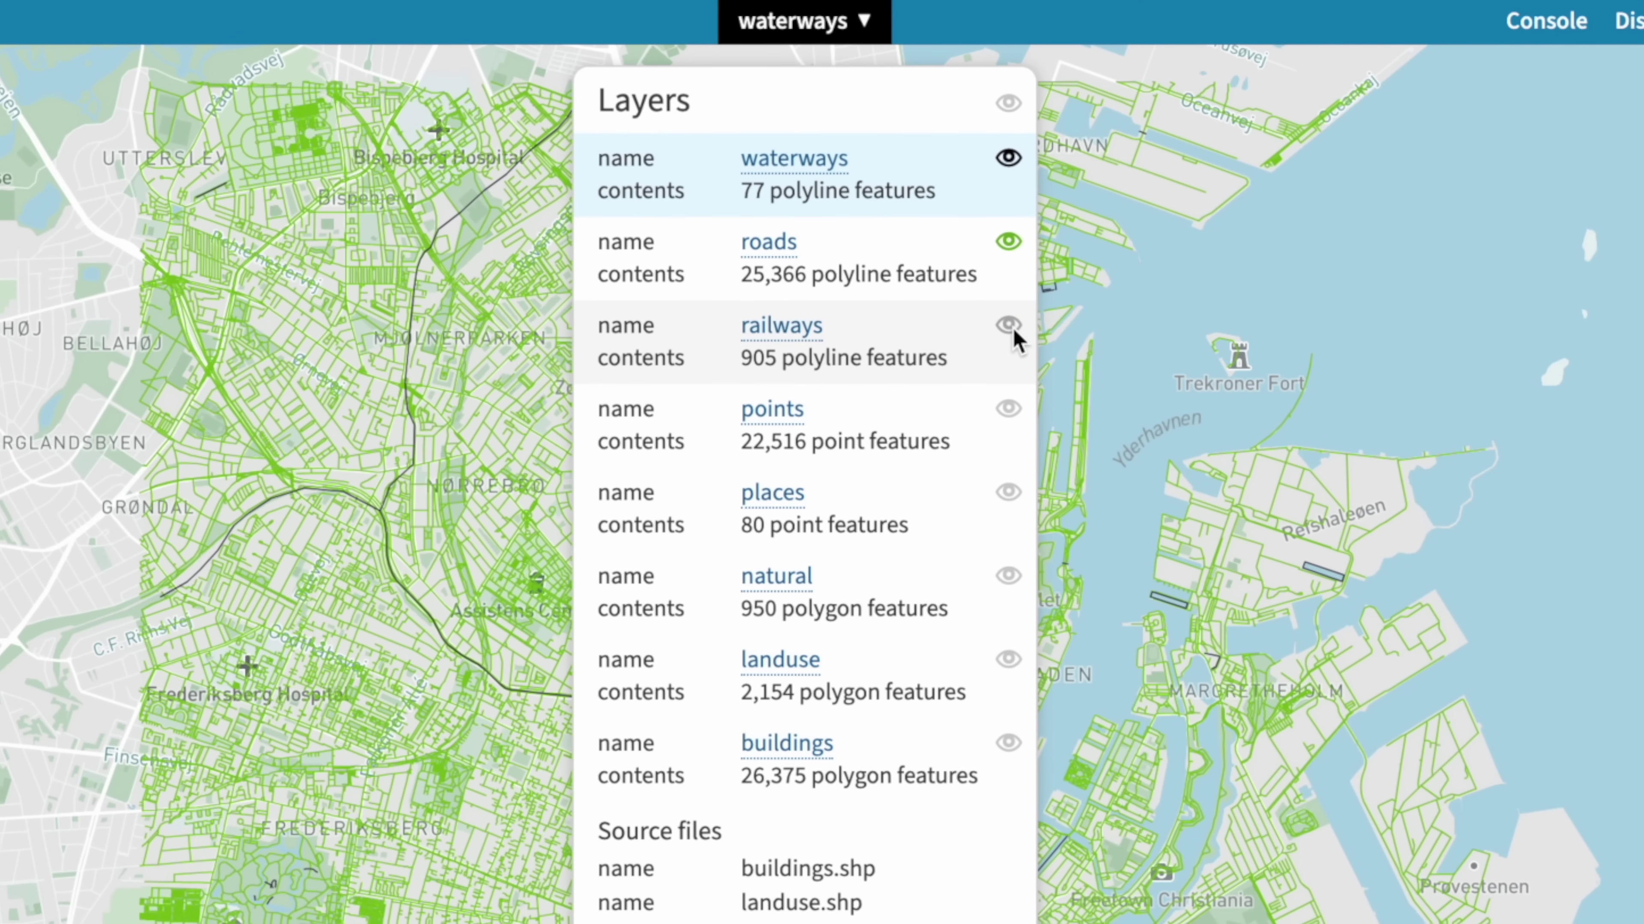
pyautogui.click(1010, 327)
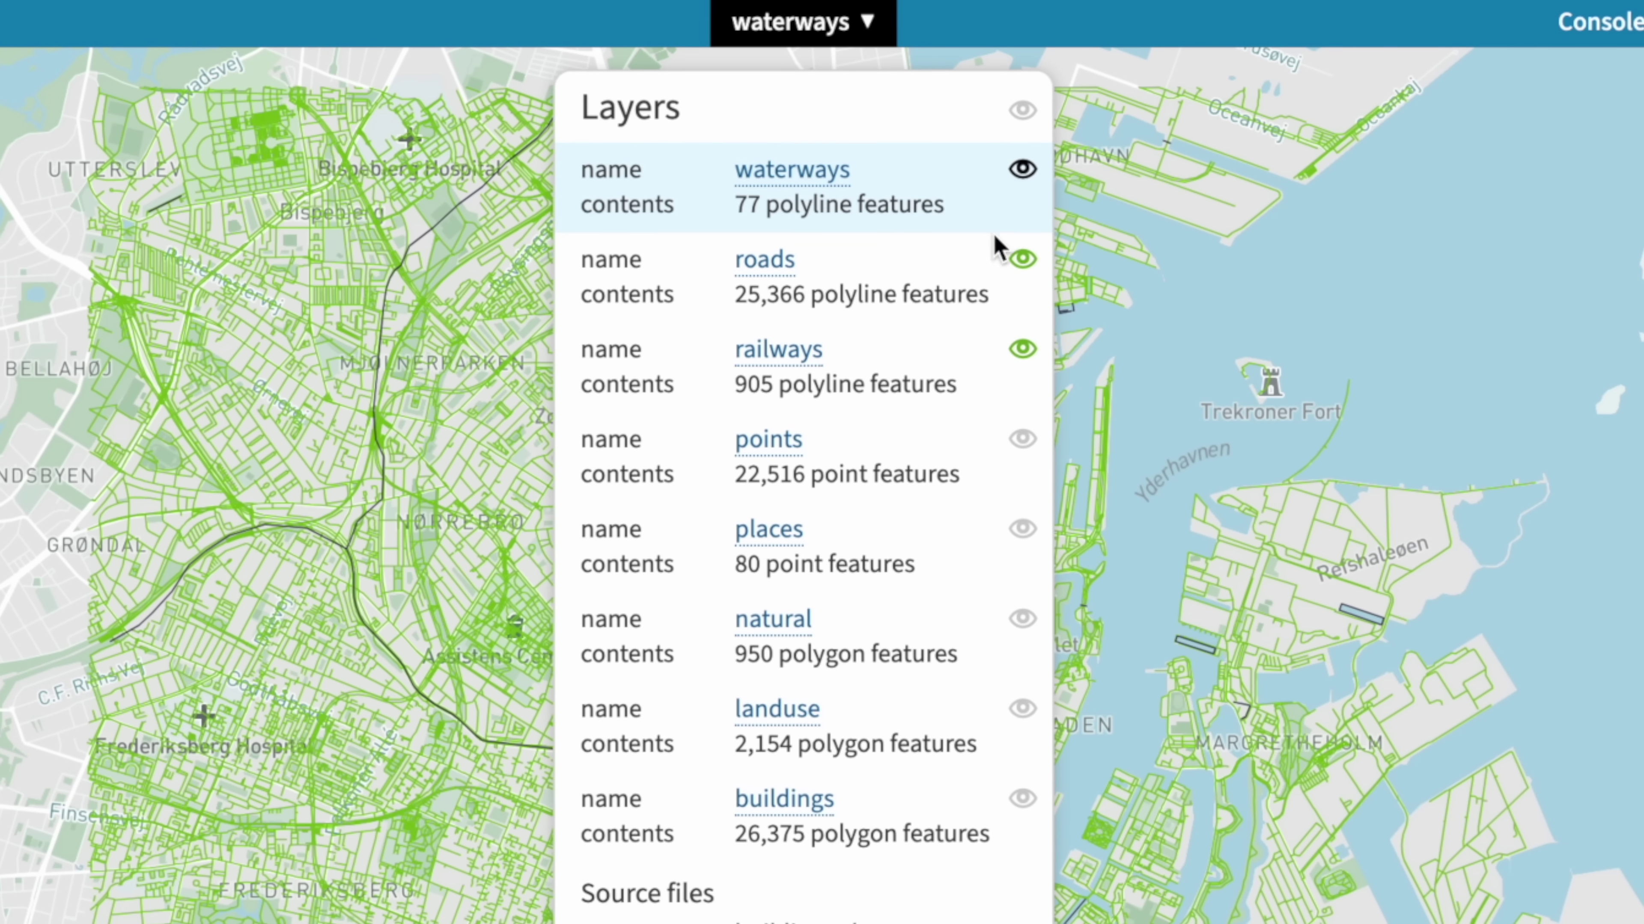
# Make roads the active layer, run the console command "-proj webmerc -o format=svg", and save roads.svg in the TEST 5 folder.
pyautogui.click(925, 275)
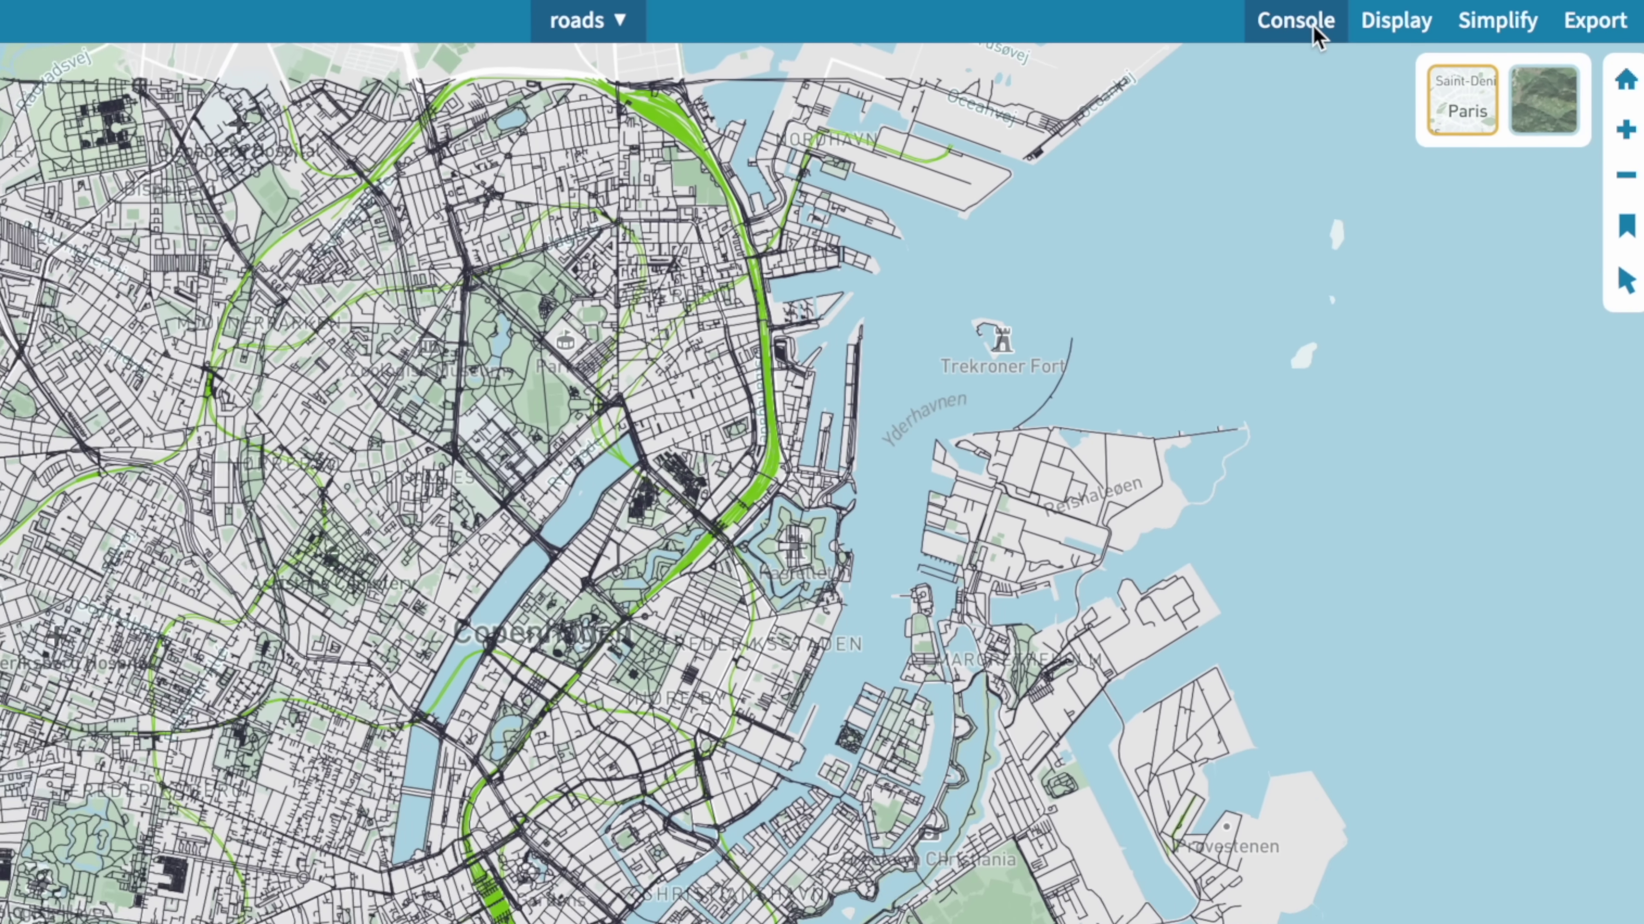
pyautogui.click(1314, 29)
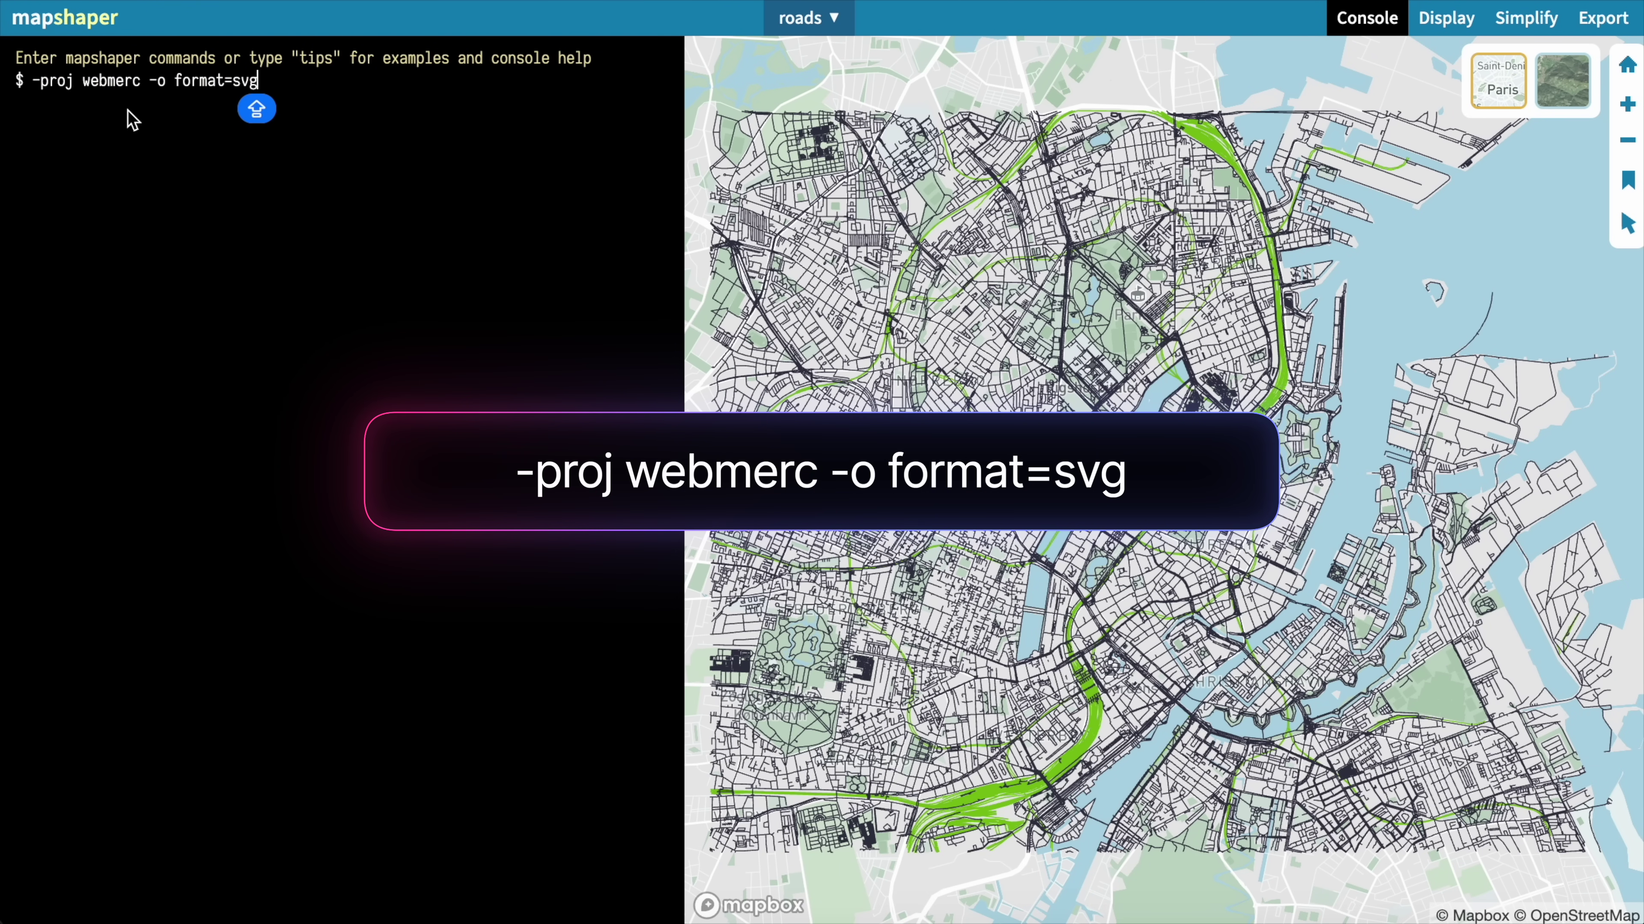
pyautogui.press('Return')
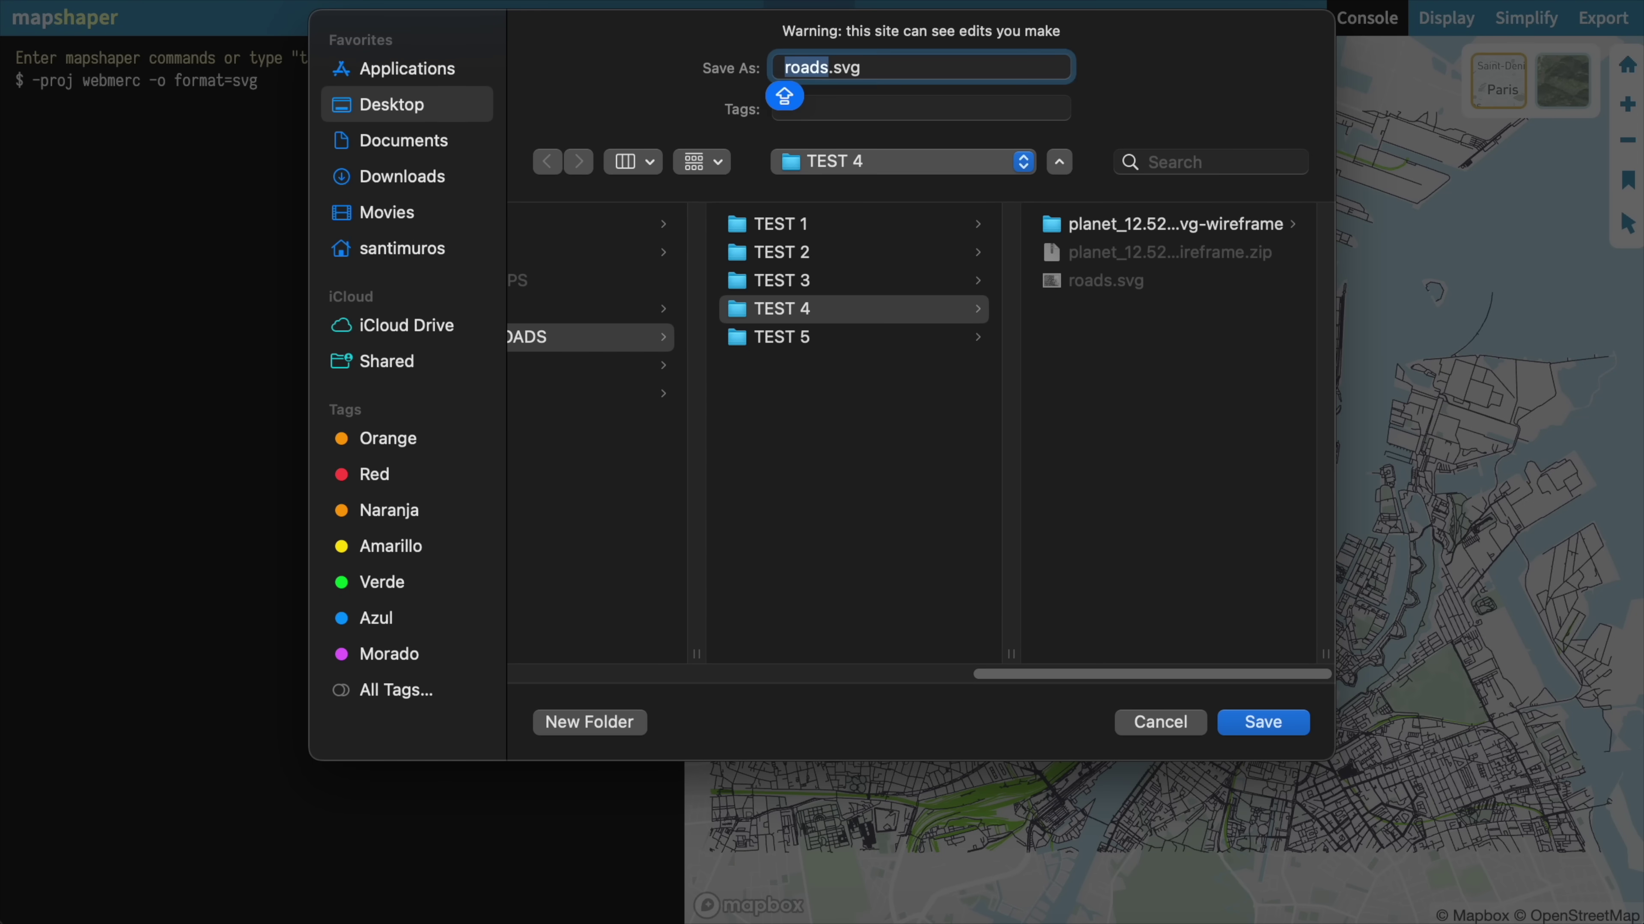
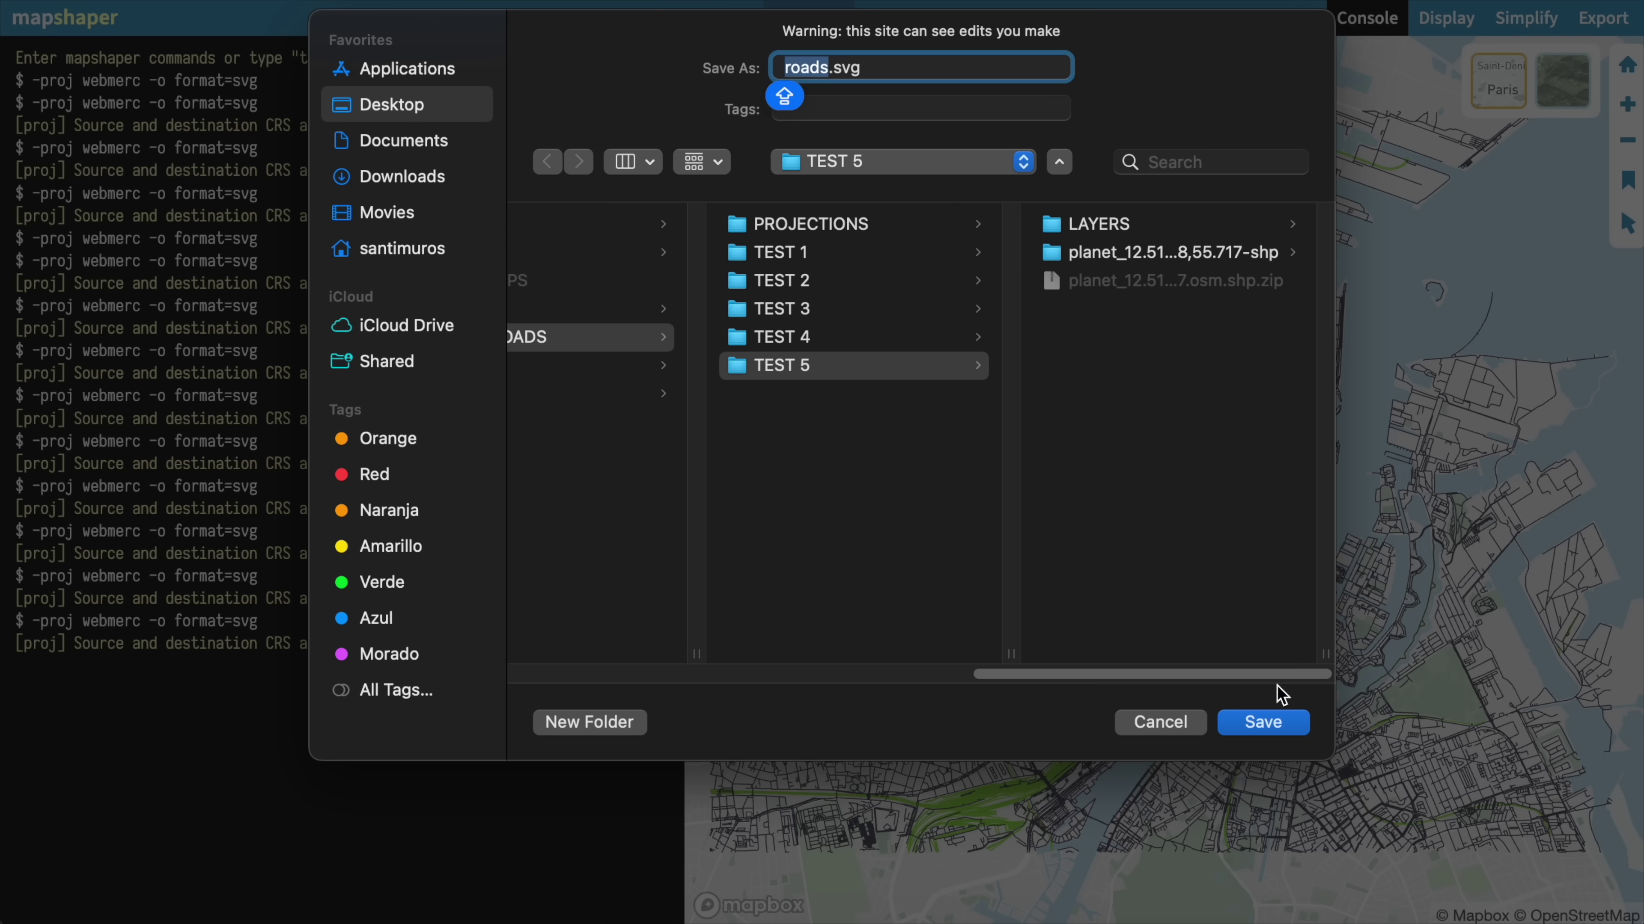
pyautogui.click(1275, 729)
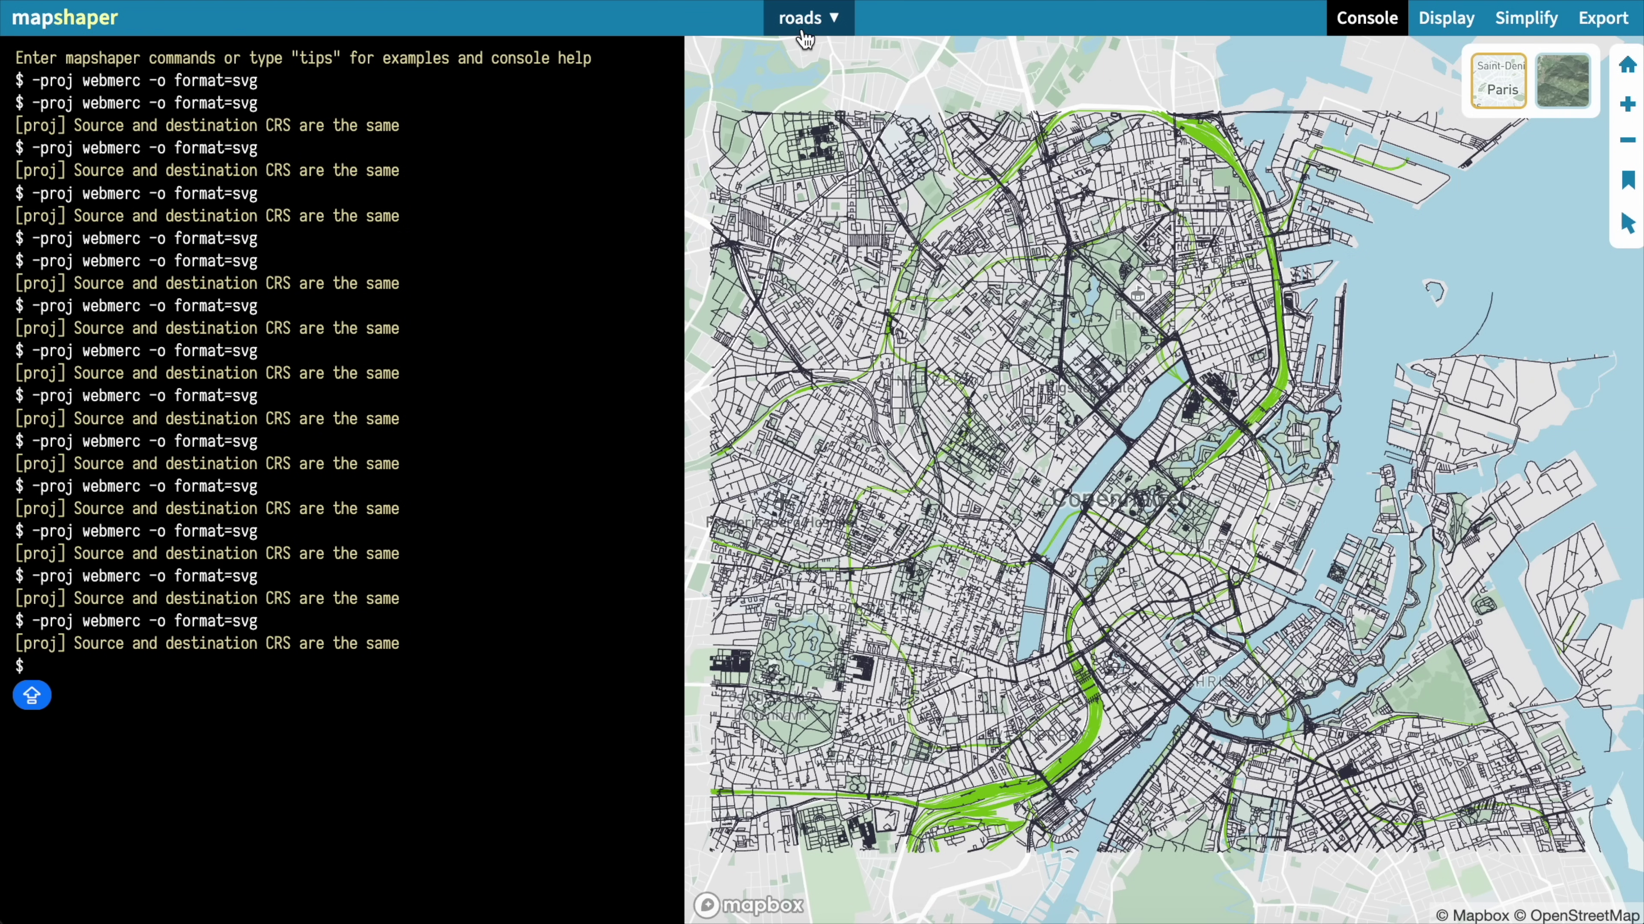
# Make railways the active layer and run "-proj webmerc -o format=svg" to export it as an SVG.
pyautogui.click(803, 33)
pyautogui.click(894, 257)
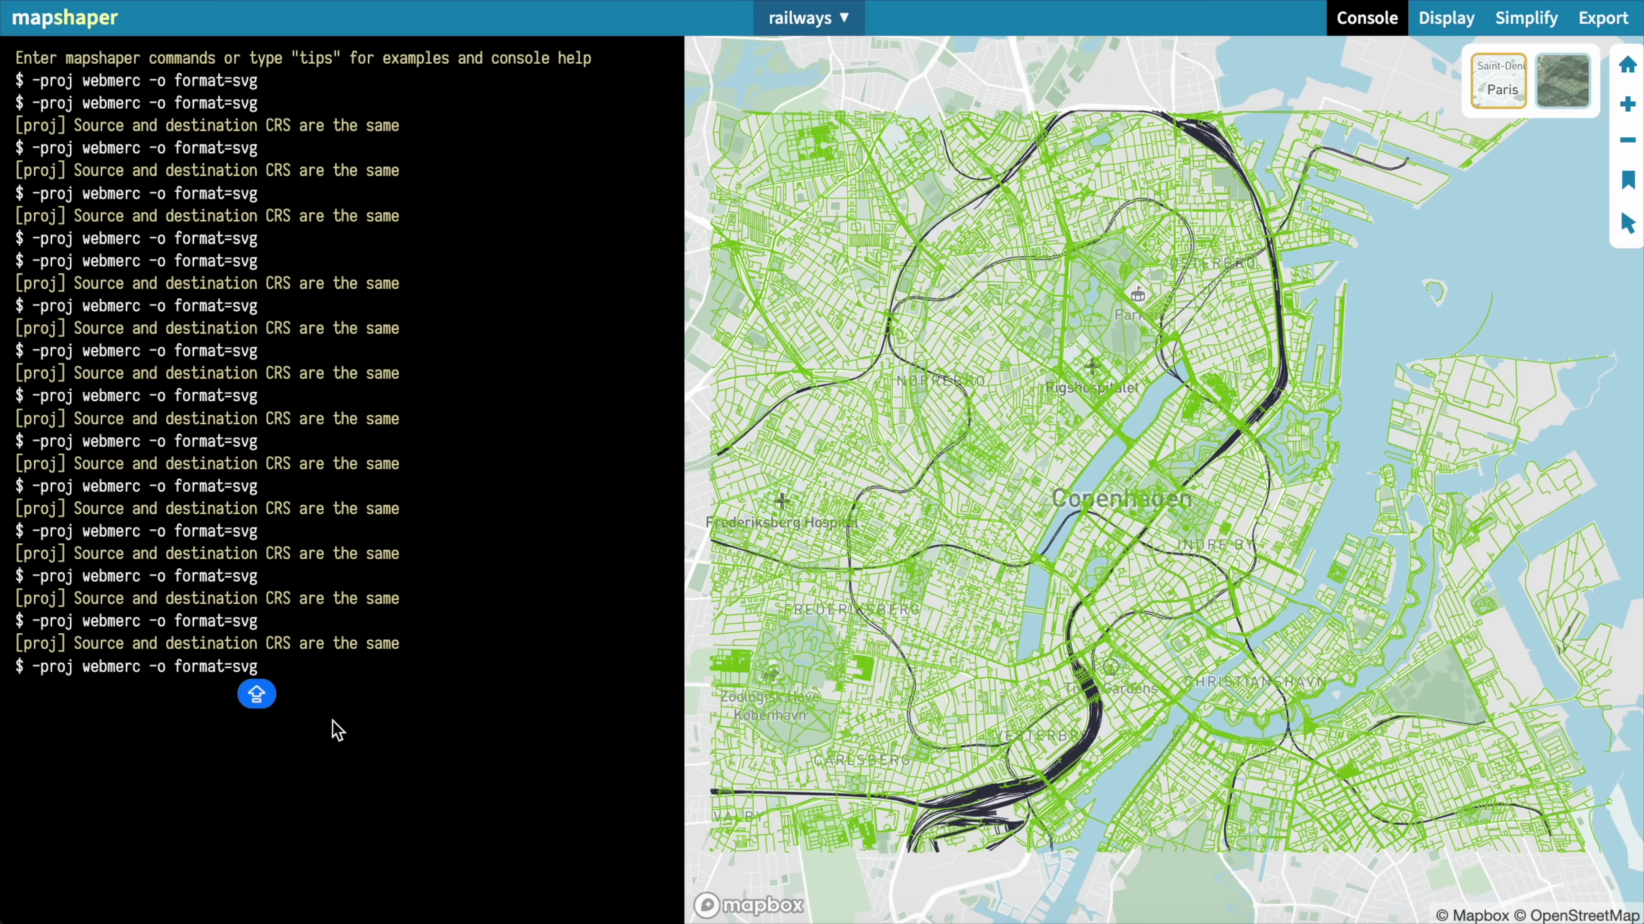
pyautogui.press('Return')
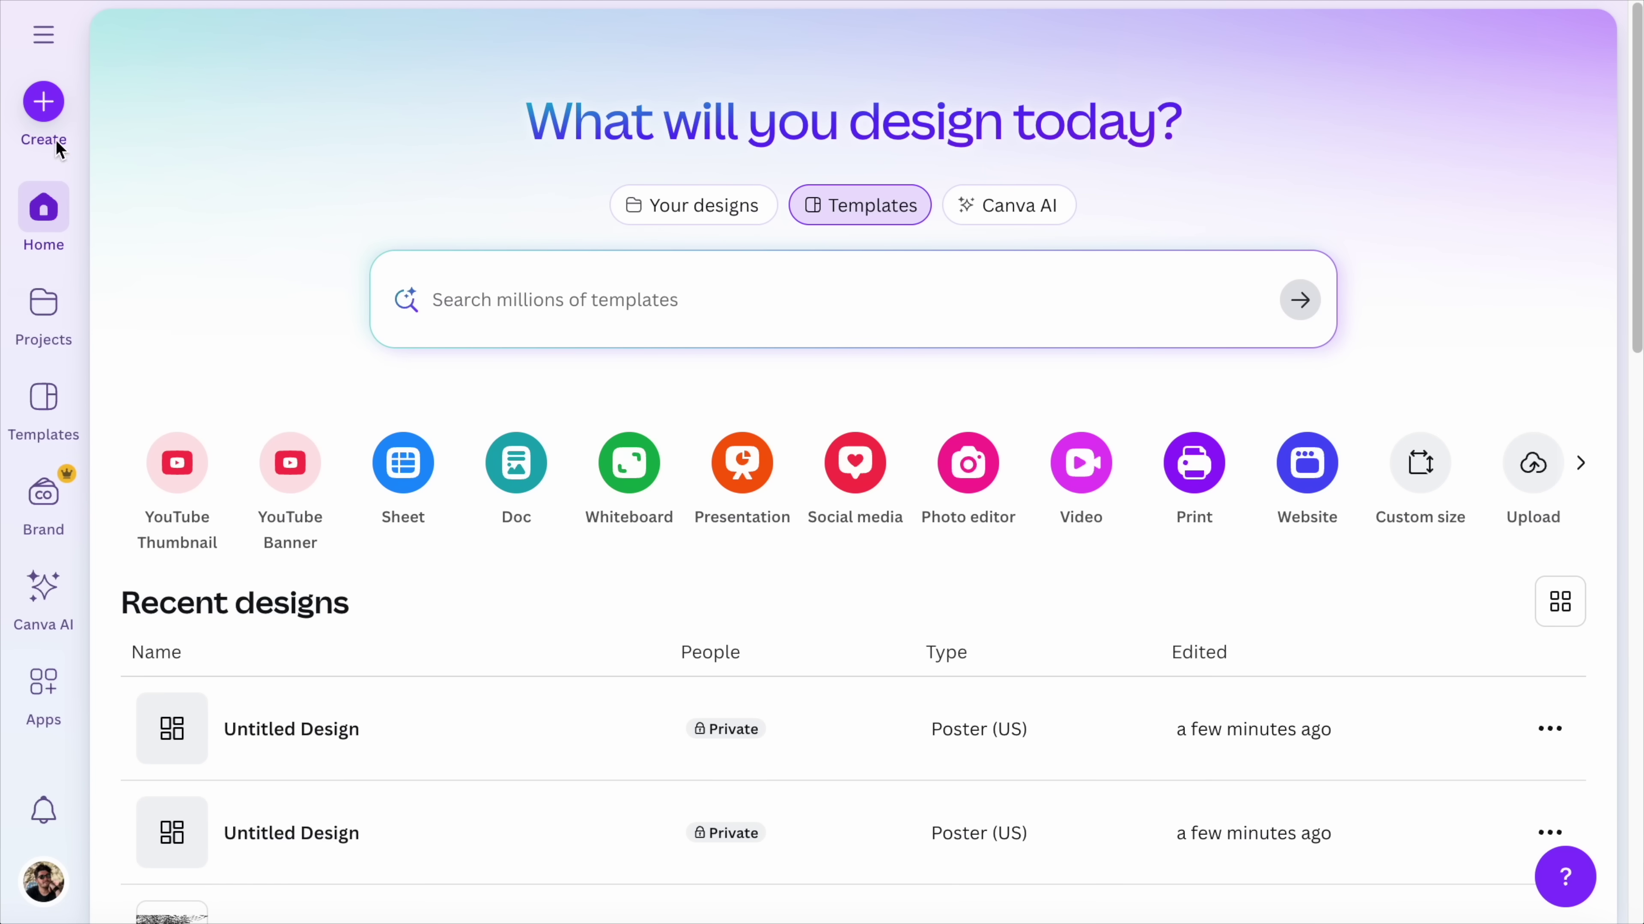
# Switch to Canva, create a Poster (Portrait 3:4) design, and place the exported roads and railways SVG maps on its page.
pyautogui.click(44, 101)
pyautogui.write('poster')
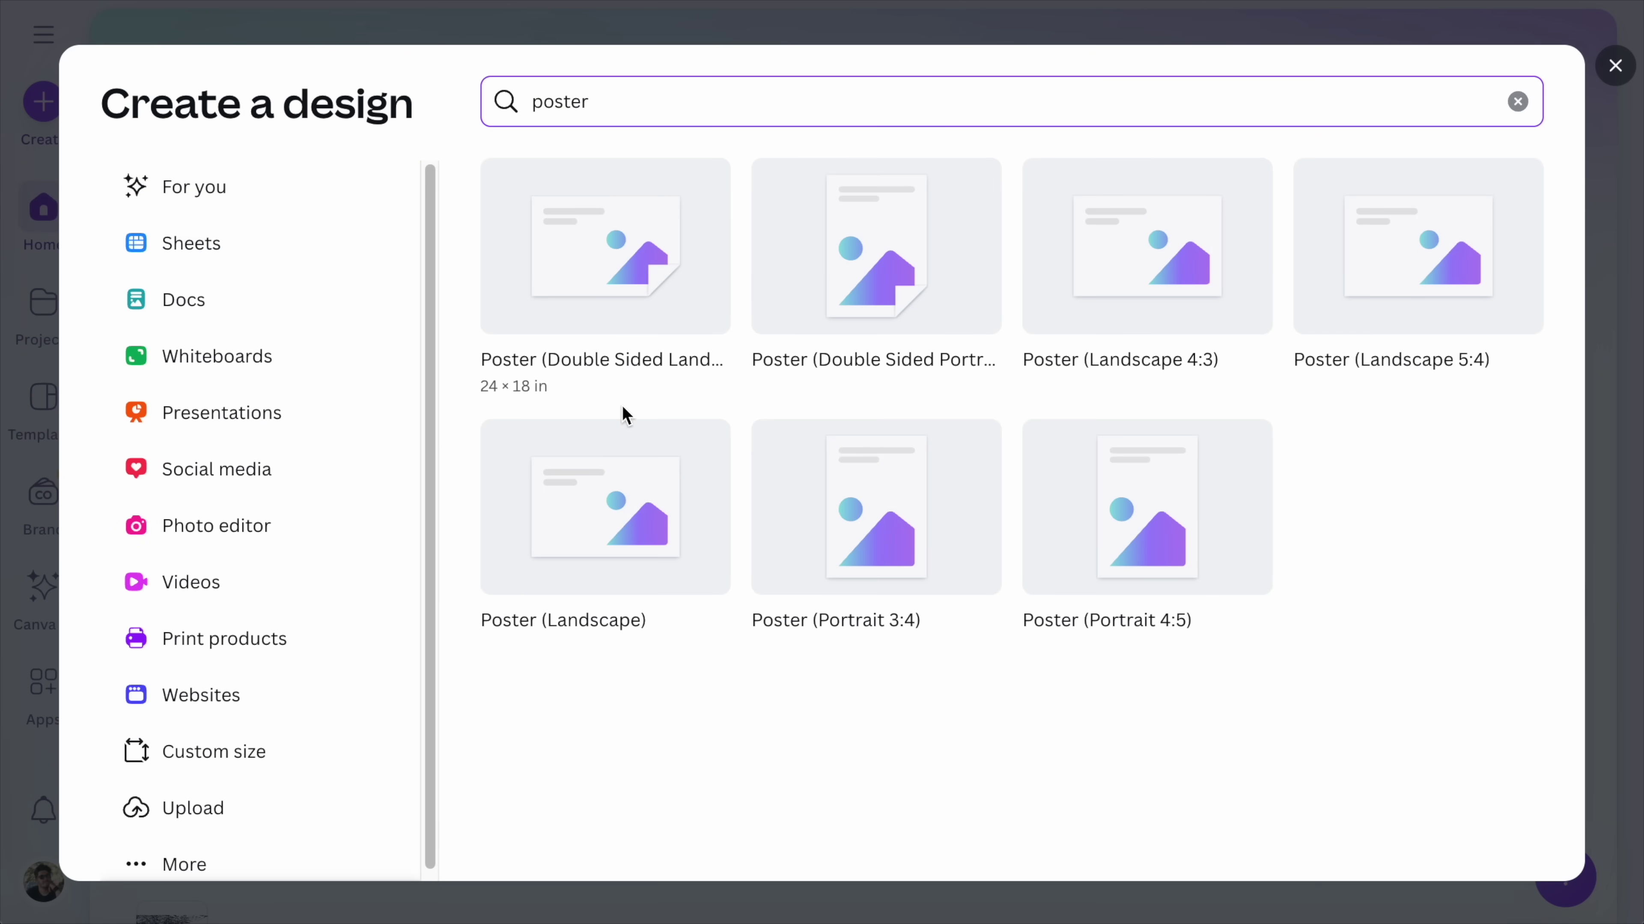
pyautogui.click(881, 525)
pyautogui.click(878, 521)
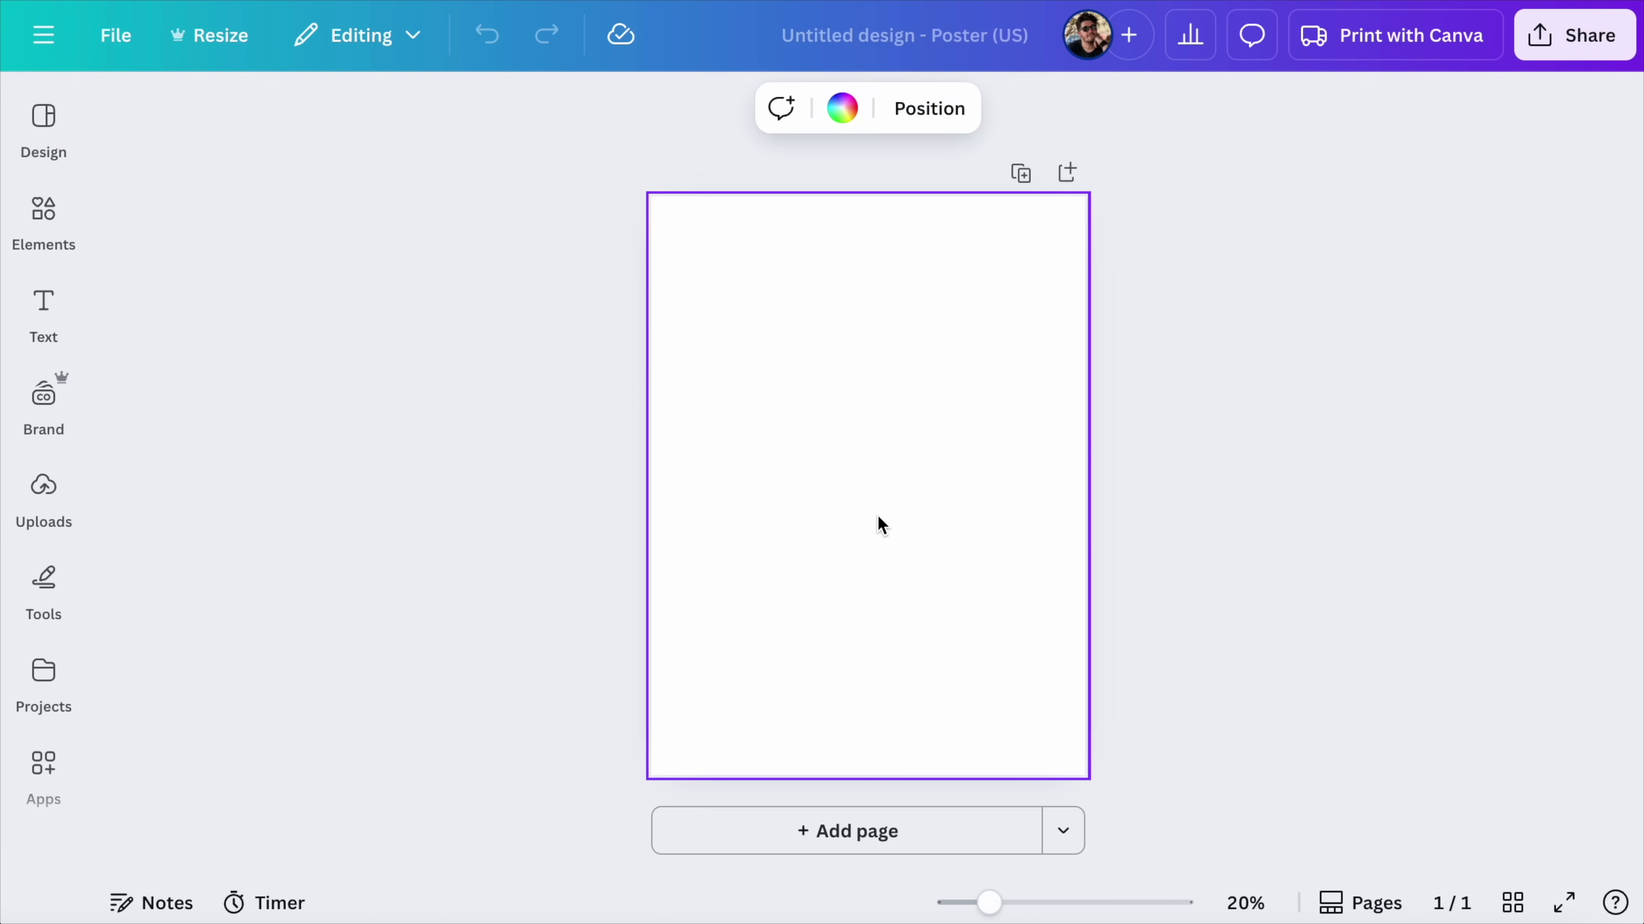
pyautogui.press('super+Tab')
pyautogui.moveTo(887, 476); pyautogui.dragTo(867, 336)
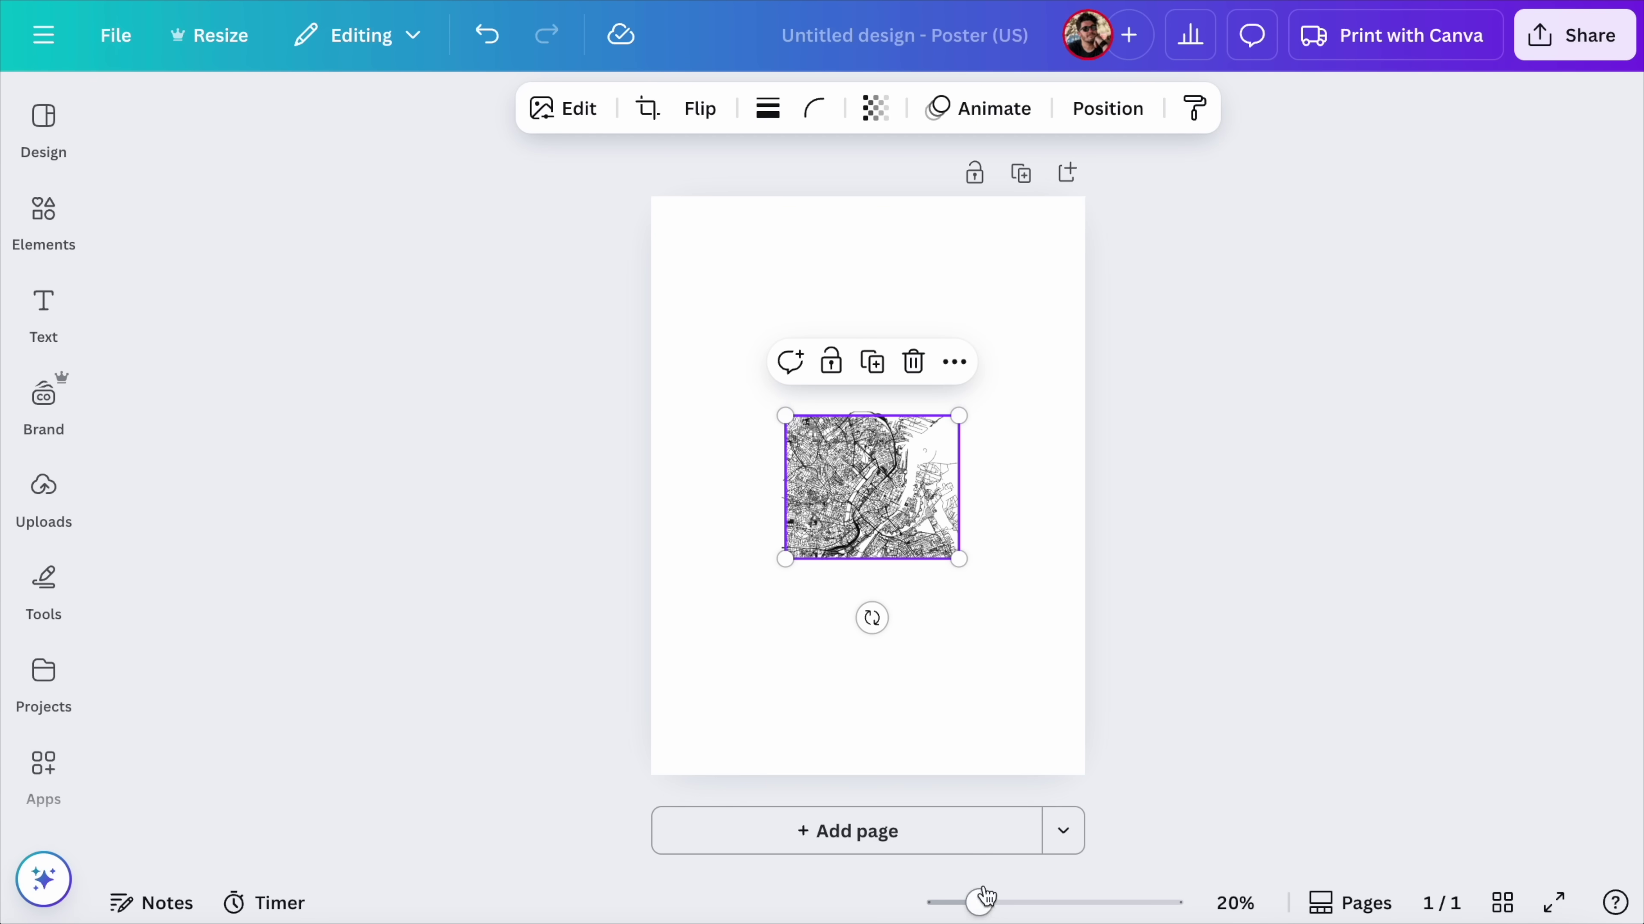
# Move the roads map to the left so it is offset from the railways map, and select the railways map.
pyautogui.moveTo(983, 908); pyautogui.dragTo(1048, 903)
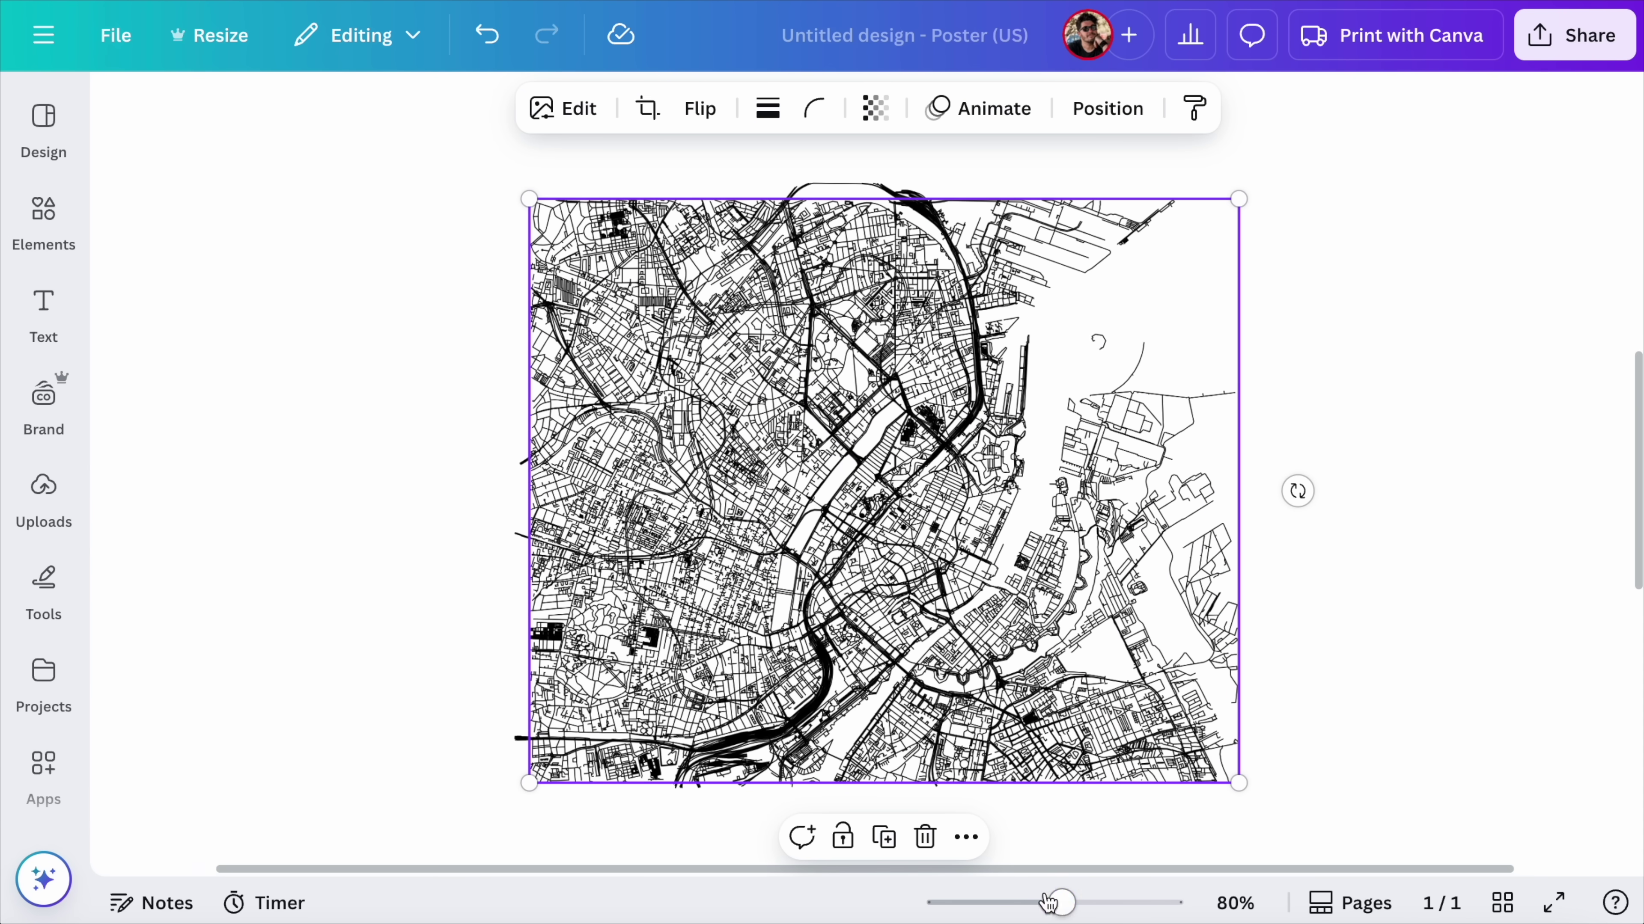
pyautogui.moveTo(1165, 673); pyautogui.dragTo(956, 674)
pyautogui.click(1103, 679)
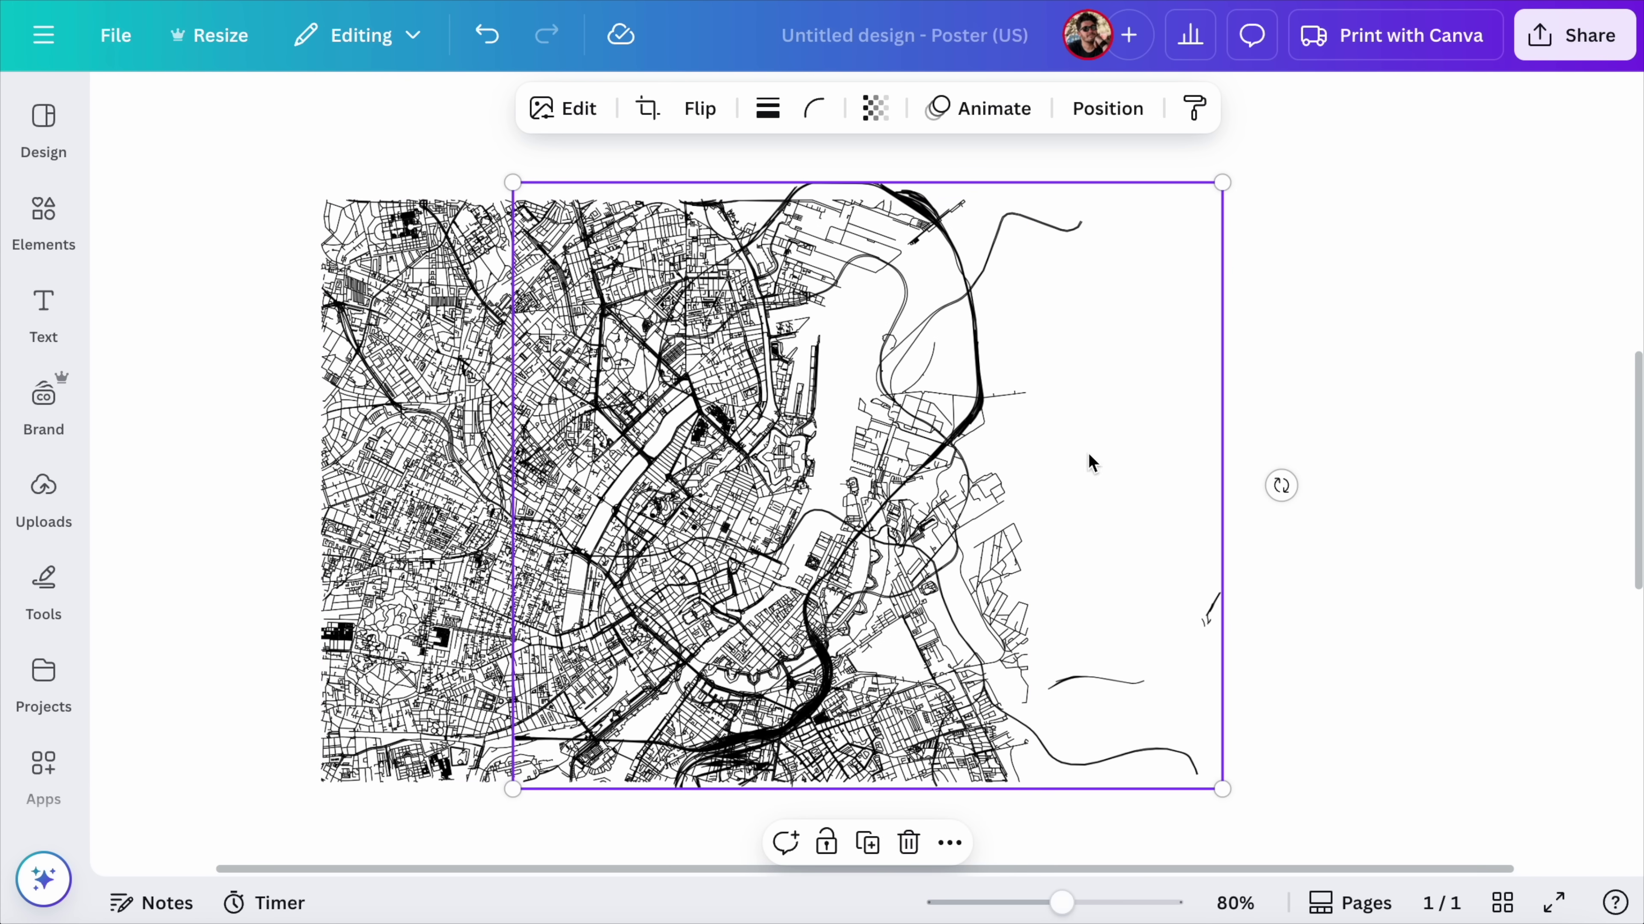
pyautogui.click(1094, 116)
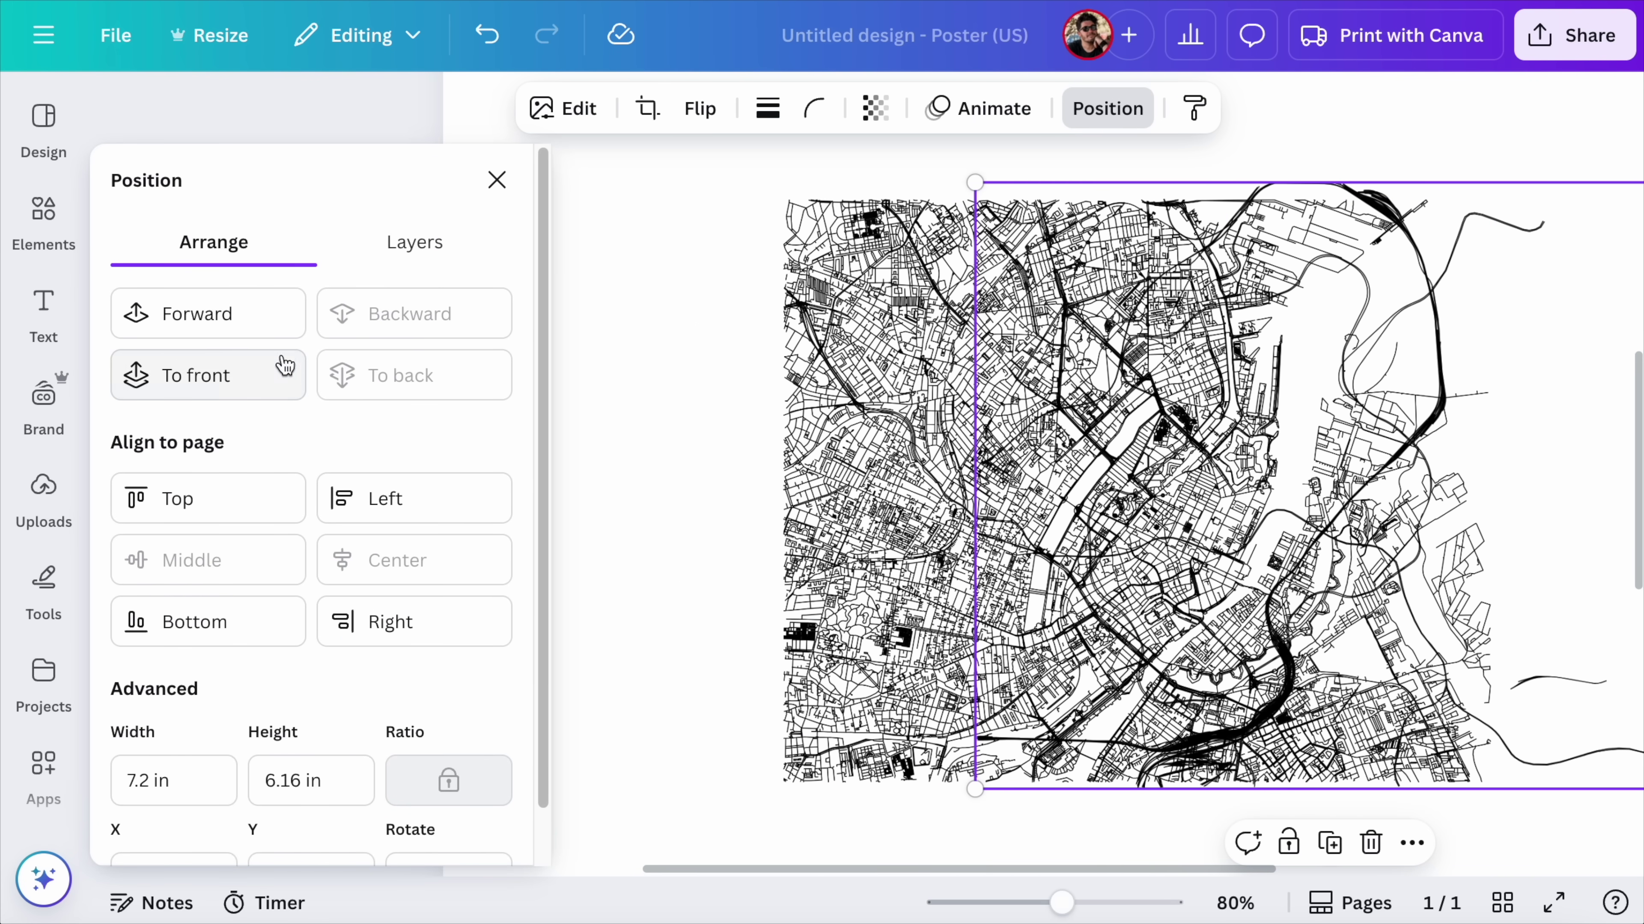
pyautogui.click(497, 181)
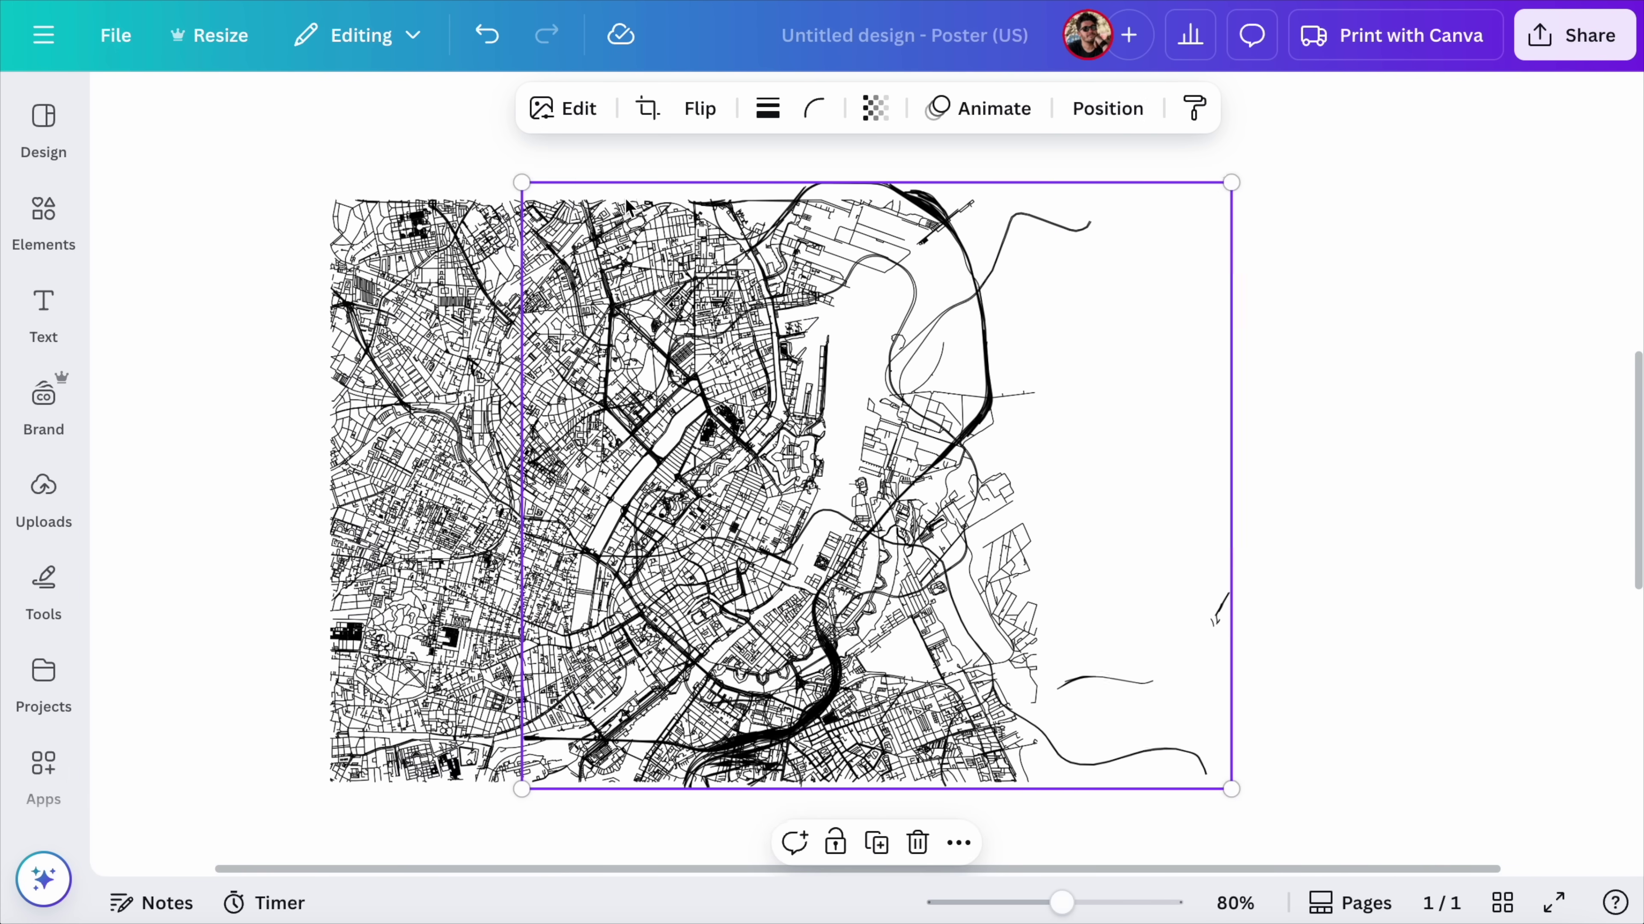
# Scale the railways map down slightly to match the roads map's height and lay it over the roads map, left edges aligned.
pyautogui.moveTo(512, 183); pyautogui.dragTo(532, 194)
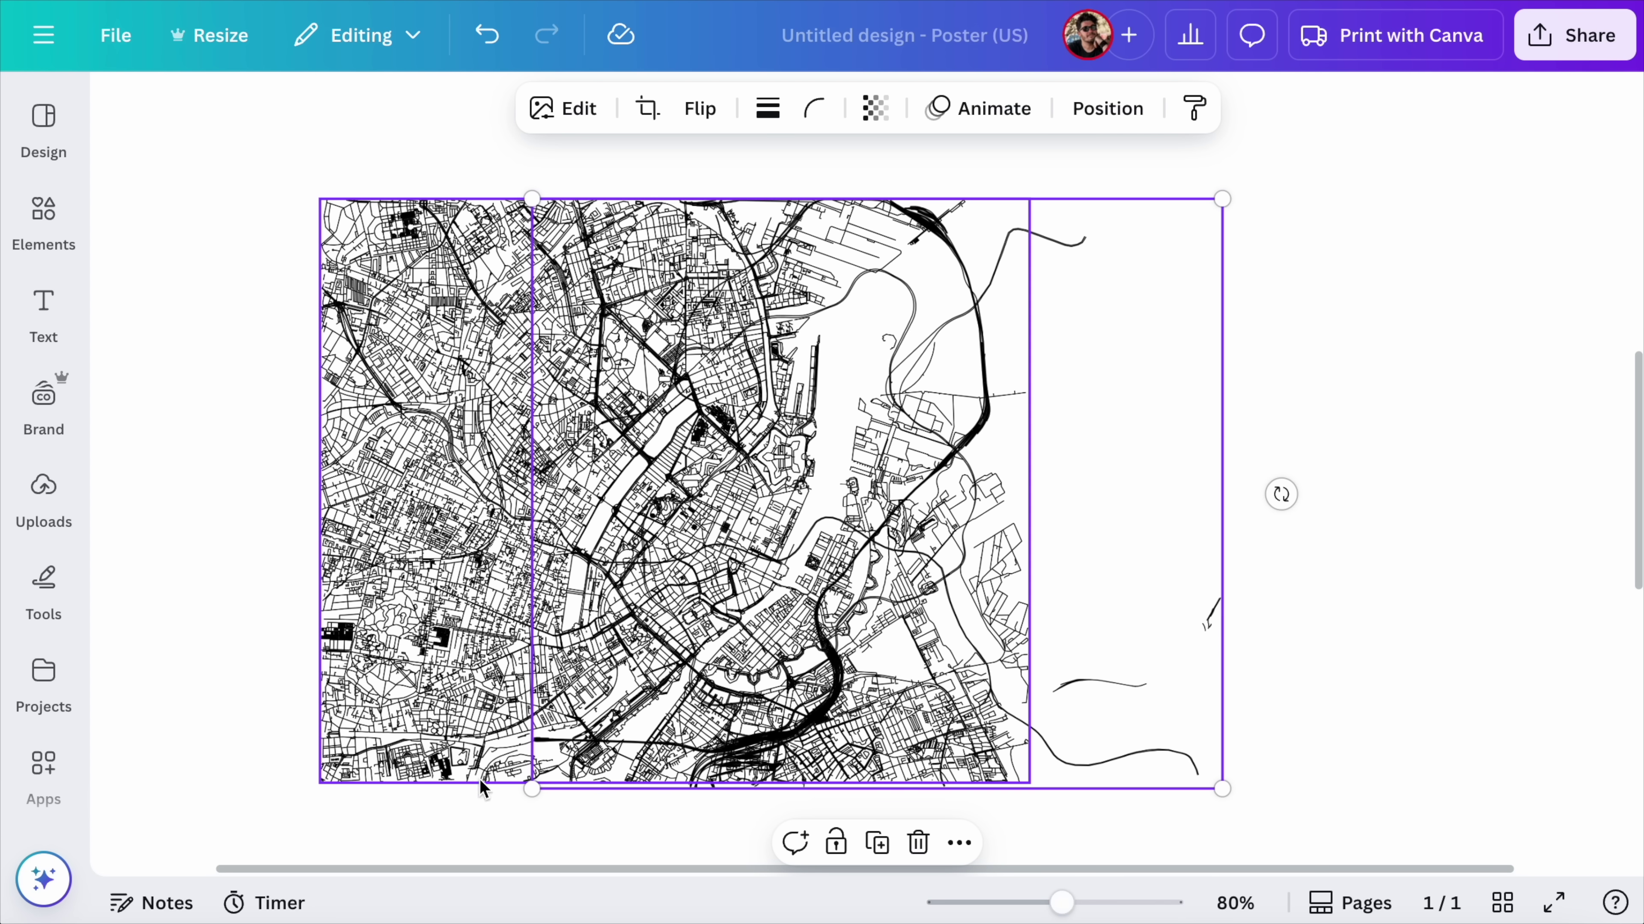
pyautogui.moveTo(532, 789); pyautogui.dragTo(538, 787)
pyautogui.moveTo(1171, 705); pyautogui.dragTo(951, 715)
pyautogui.click(1151, 682)
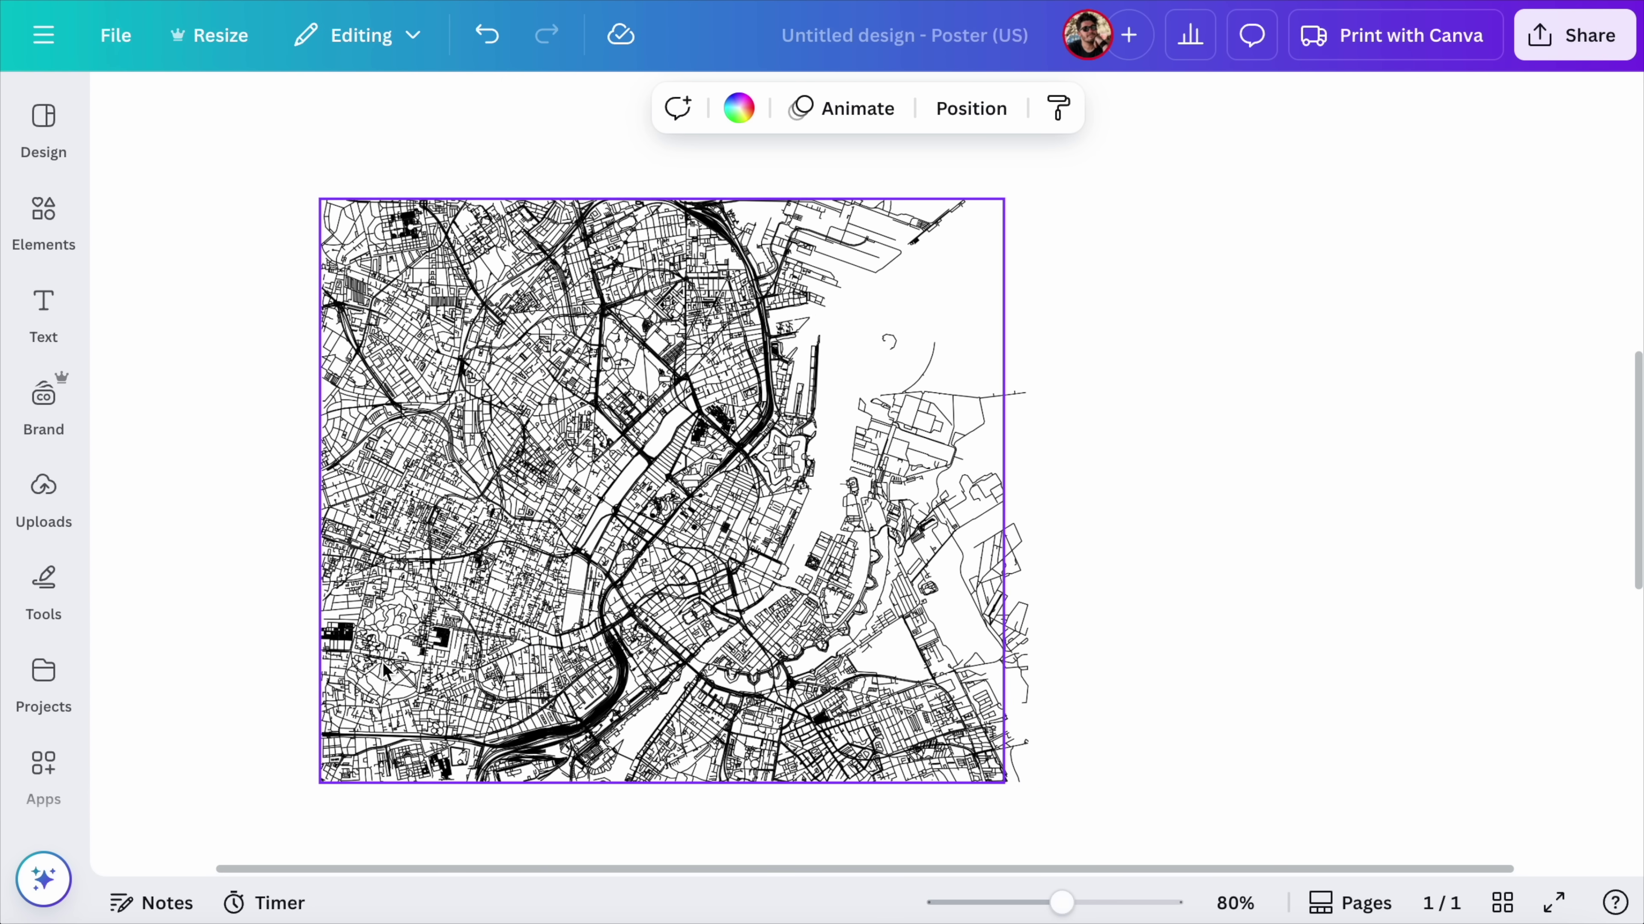
# Group the roads and railways maps, then enlarge the group to about three quarters of the page width and center it horizontally.
pyautogui.moveTo(1061, 903); pyautogui.dragTo(1009, 902)
pyautogui.moveTo(1046, 708); pyautogui.dragTo(726, 354)
pyautogui.click(710, 318)
pyautogui.moveTo(933, 370); pyautogui.dragTo(1170, 172)
pyautogui.moveTo(1010, 353); pyautogui.dragTo(972, 410)
pyautogui.moveTo(1130, 665); pyautogui.dragTo(1138, 672)
pyautogui.click(1126, 775)
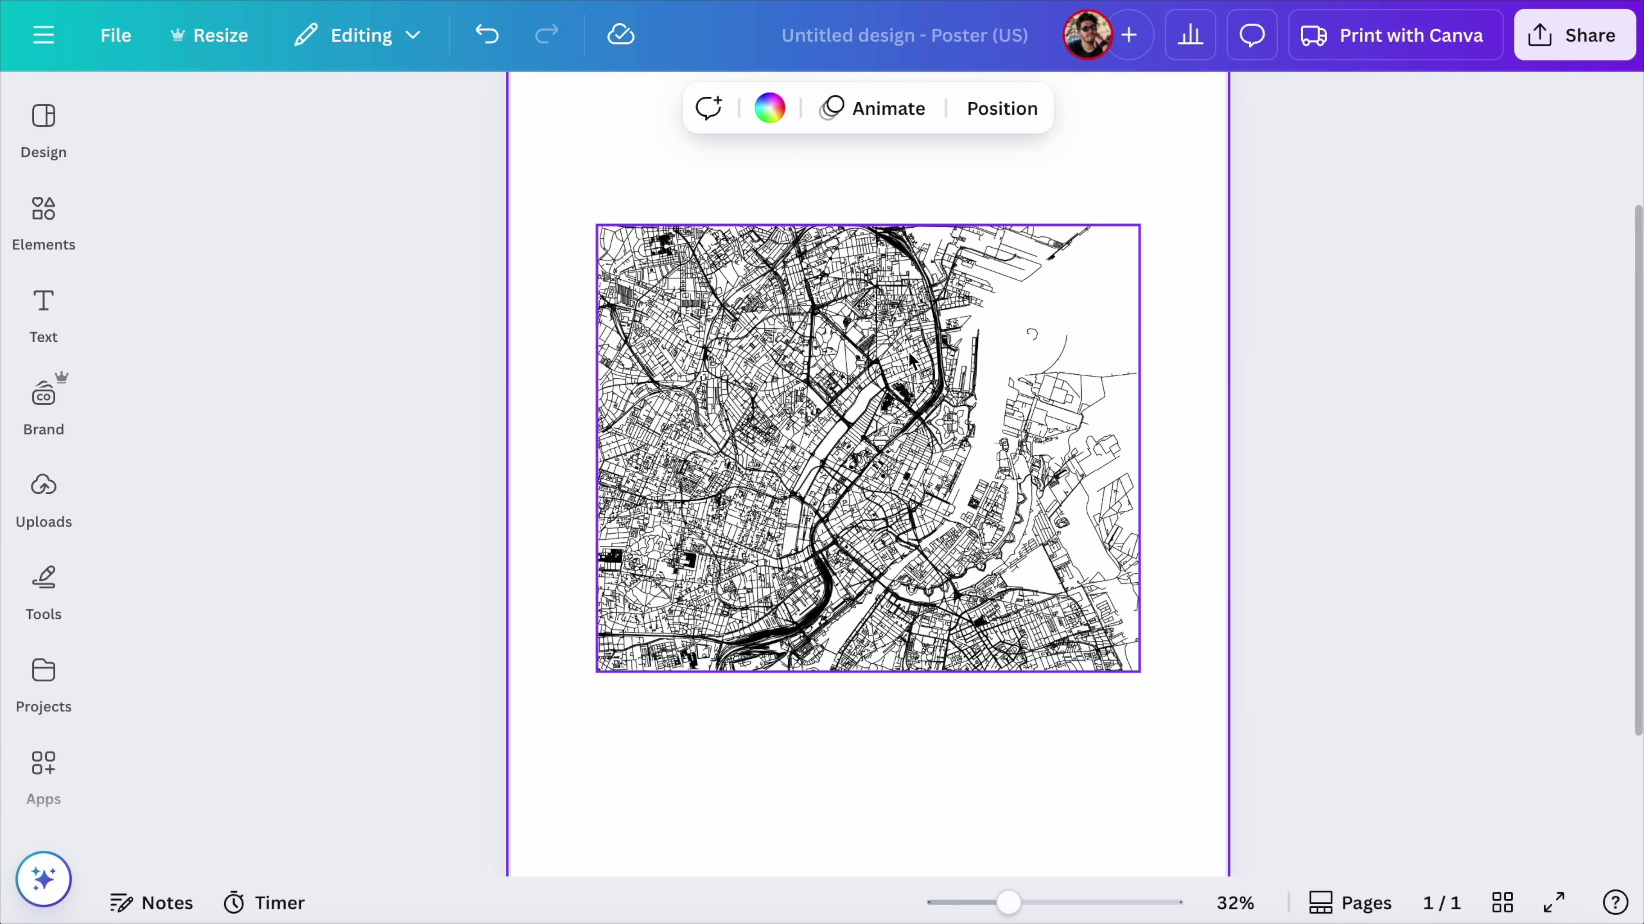
# Try the Pop and Amber Duotone presets on the roads map within the group, and apply the Lavender preset.
pyautogui.click(1132, 554)
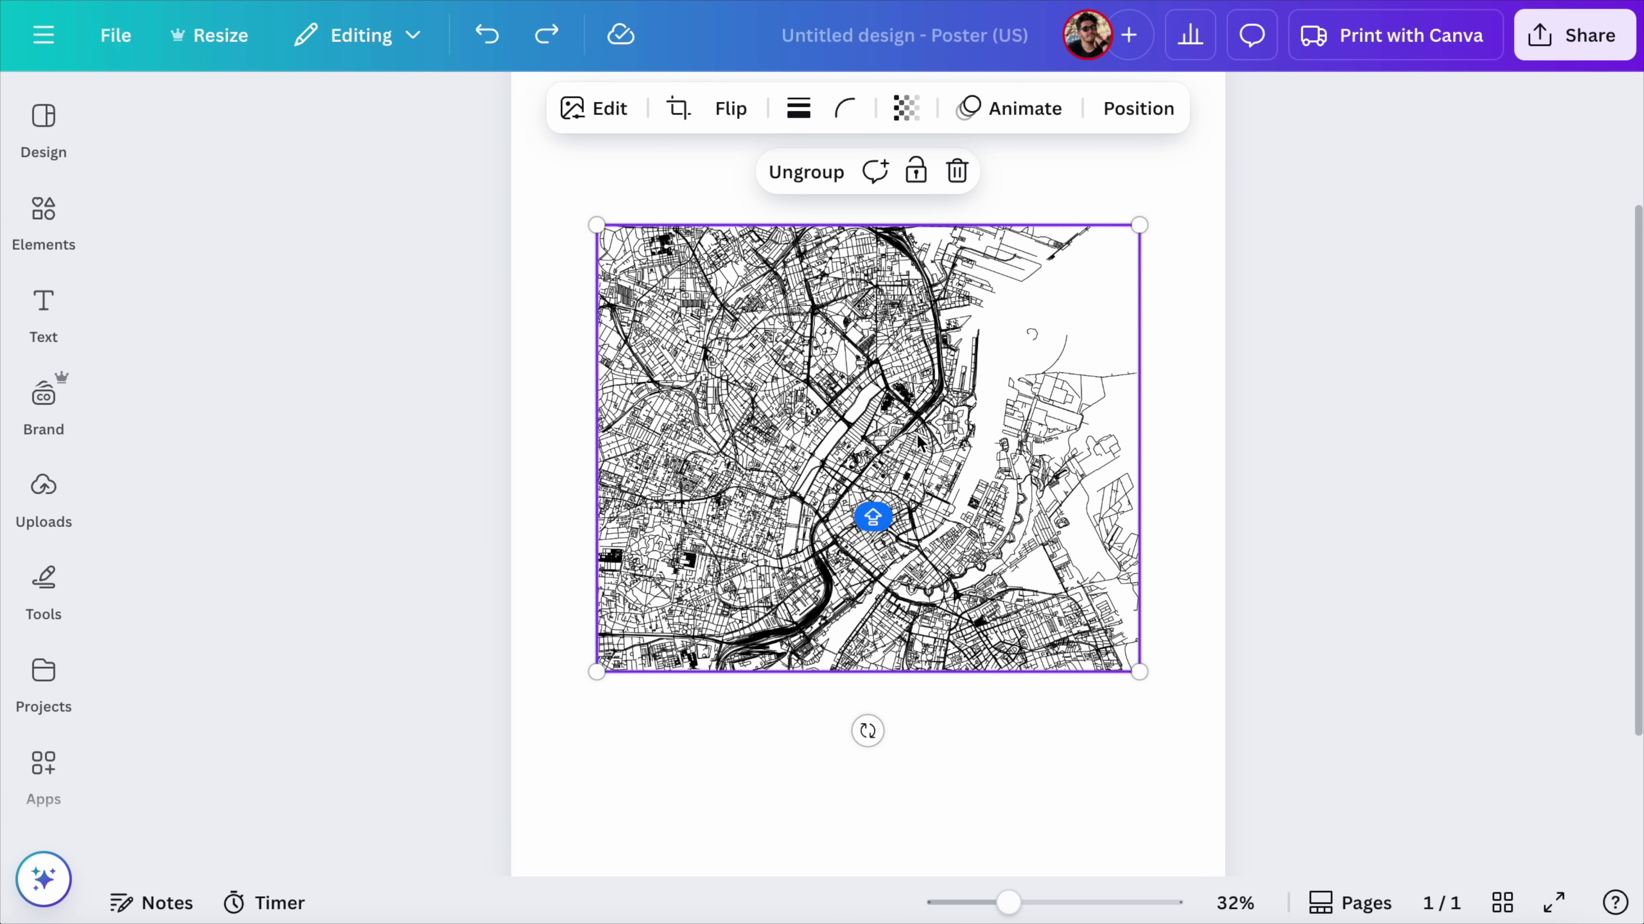
pyautogui.click(590, 111)
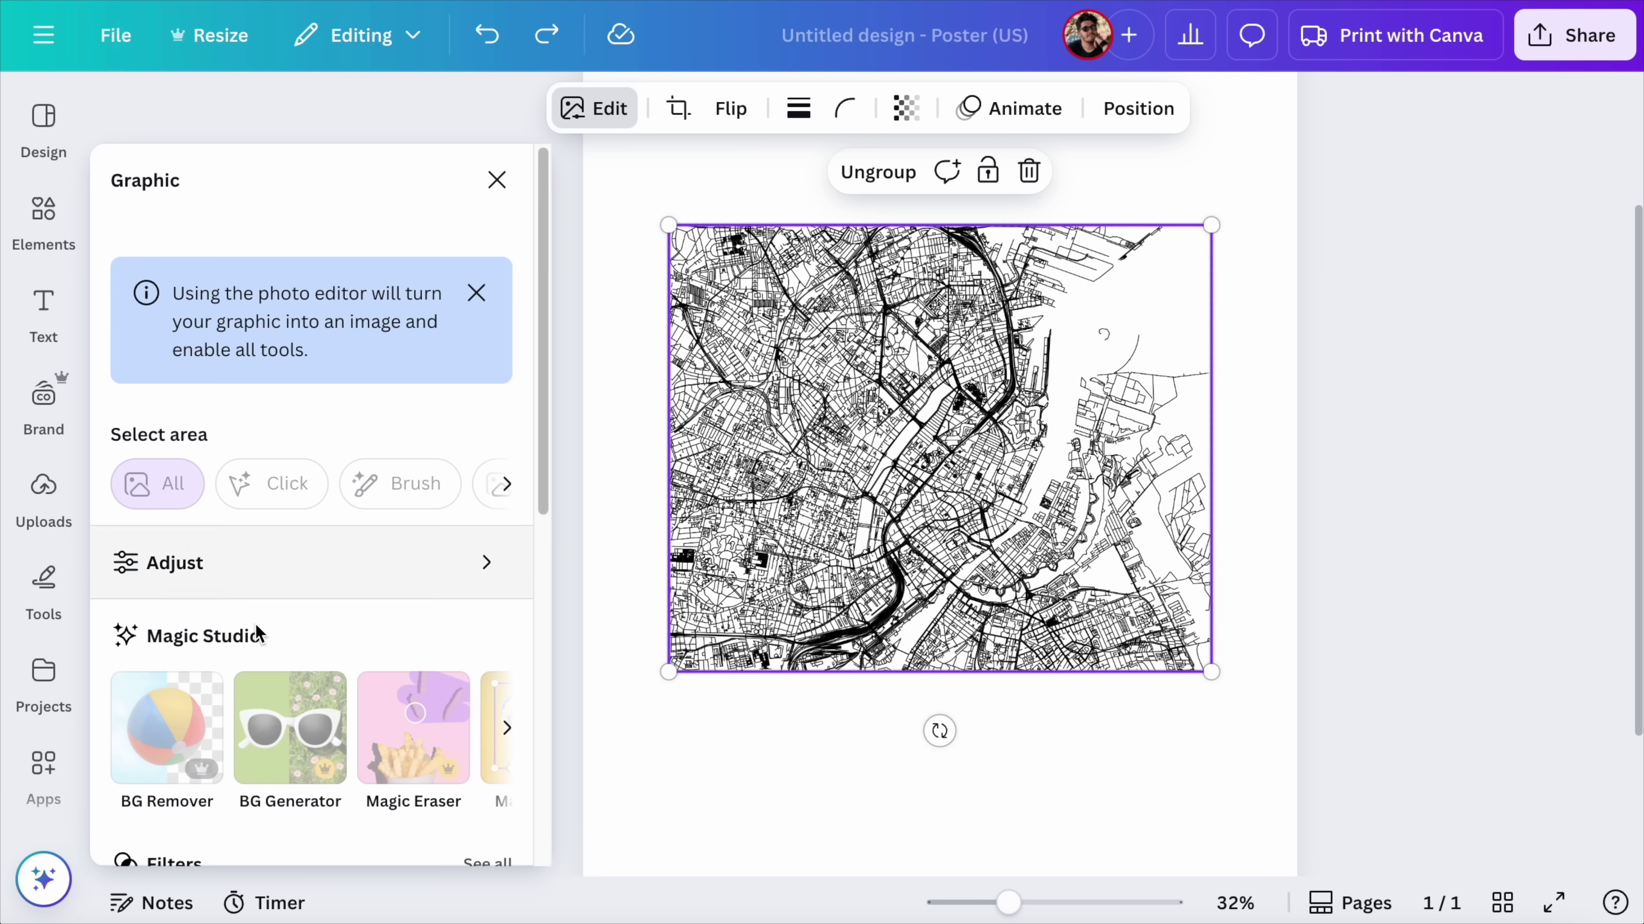
pyautogui.scroll(-5, 266, 648)
pyautogui.click(300, 567)
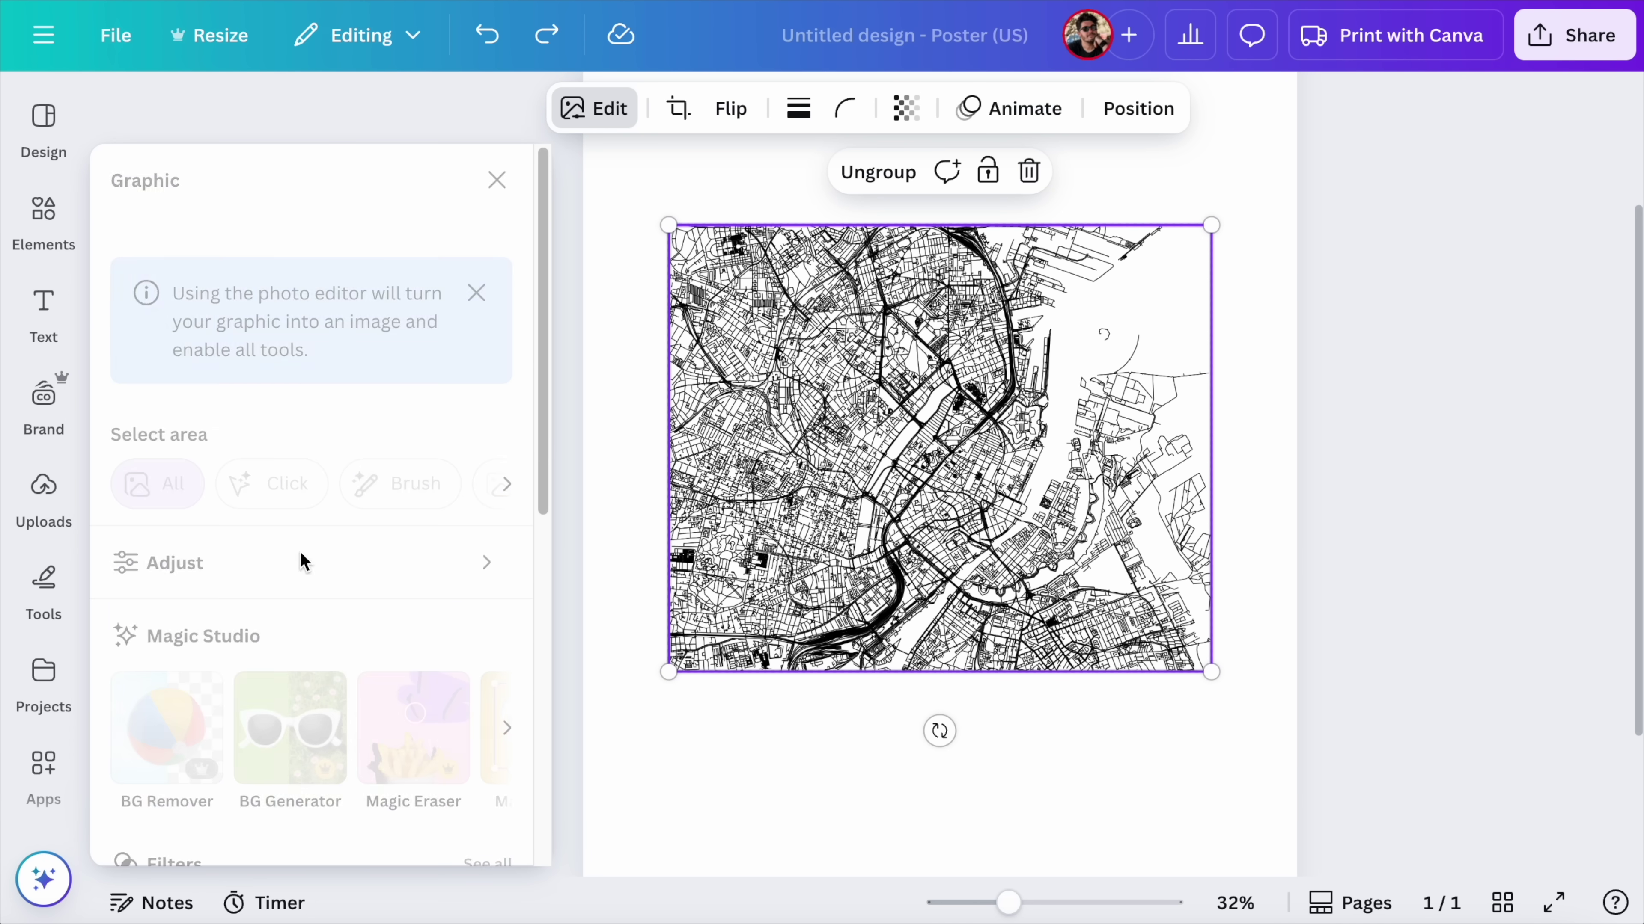
pyautogui.click(170, 649)
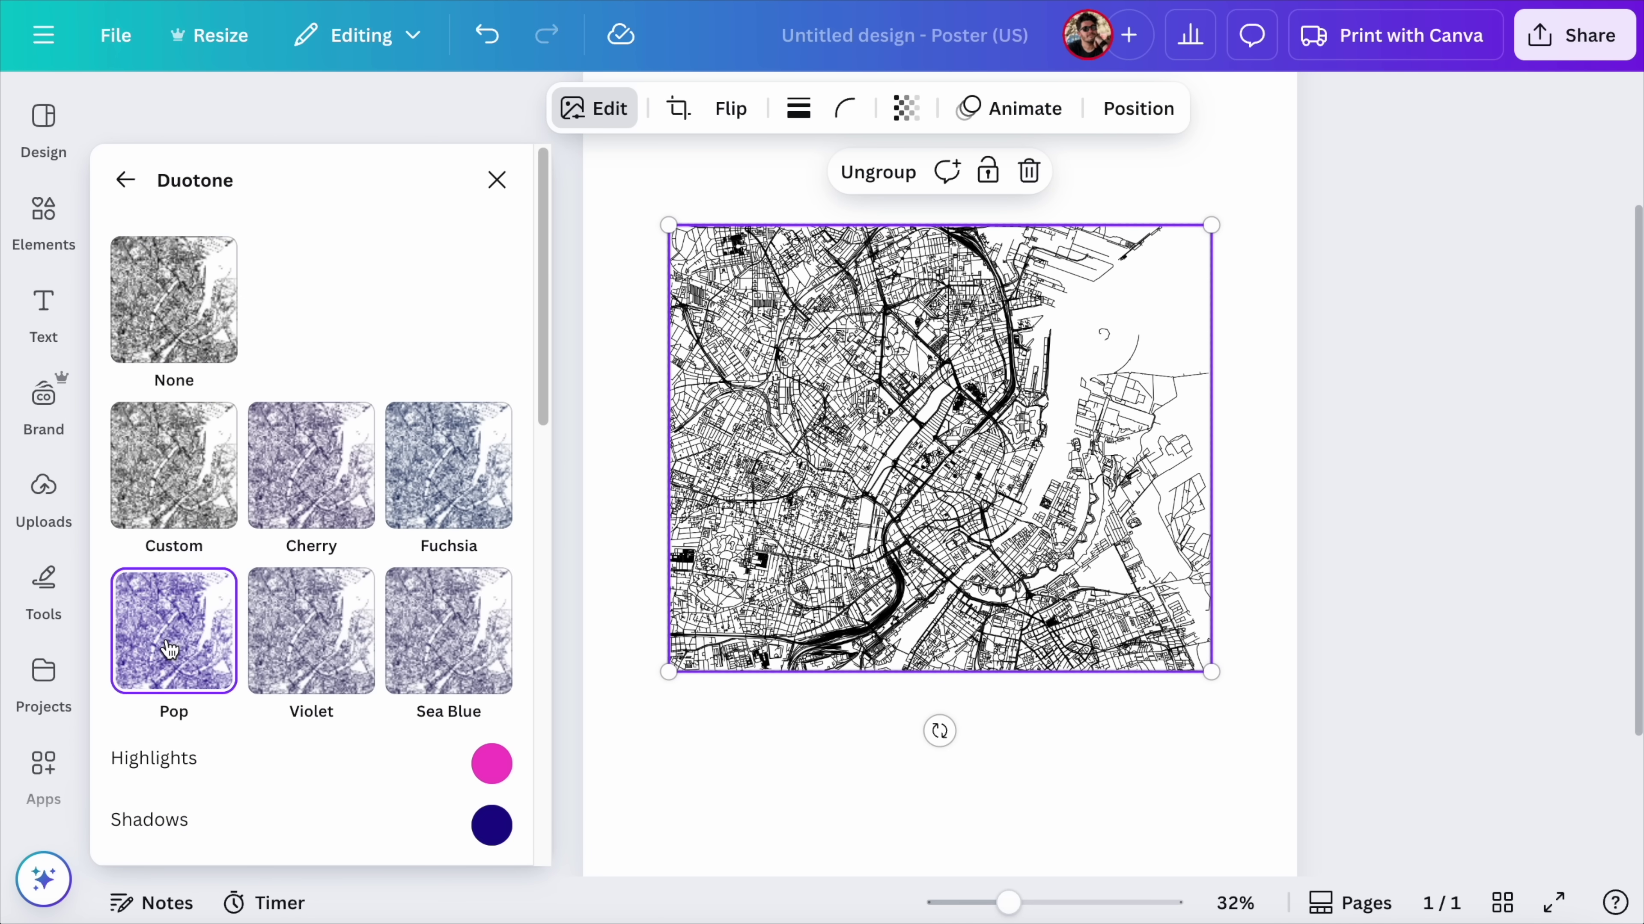
pyautogui.scroll(-5, 303, 673)
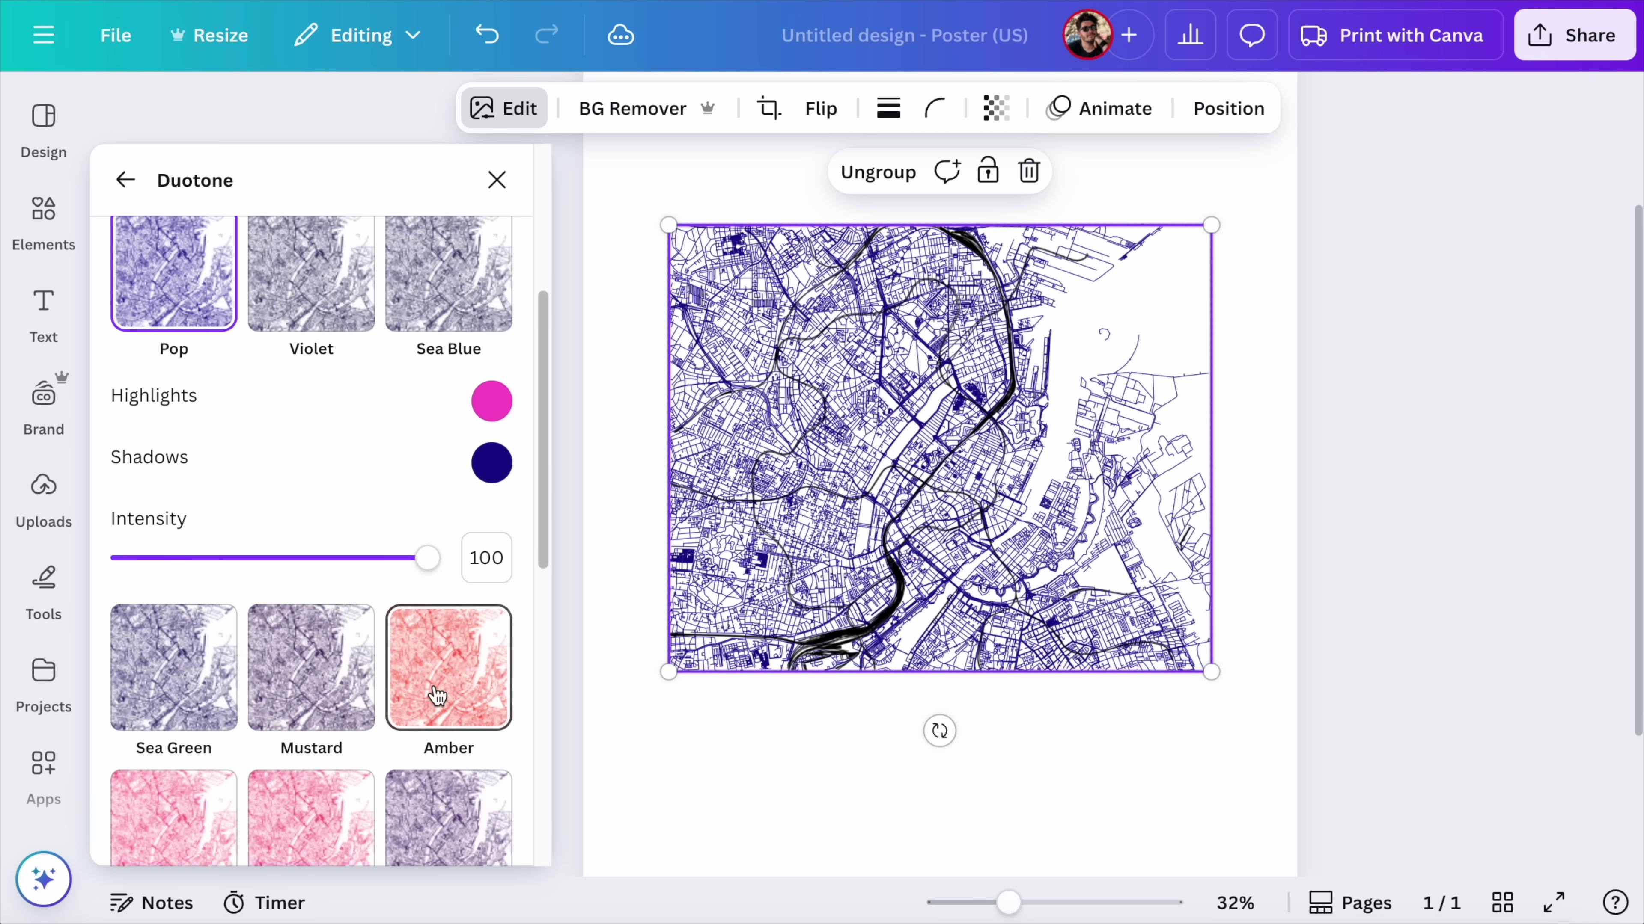
pyautogui.click(436, 696)
pyautogui.scroll(-5, 444, 693)
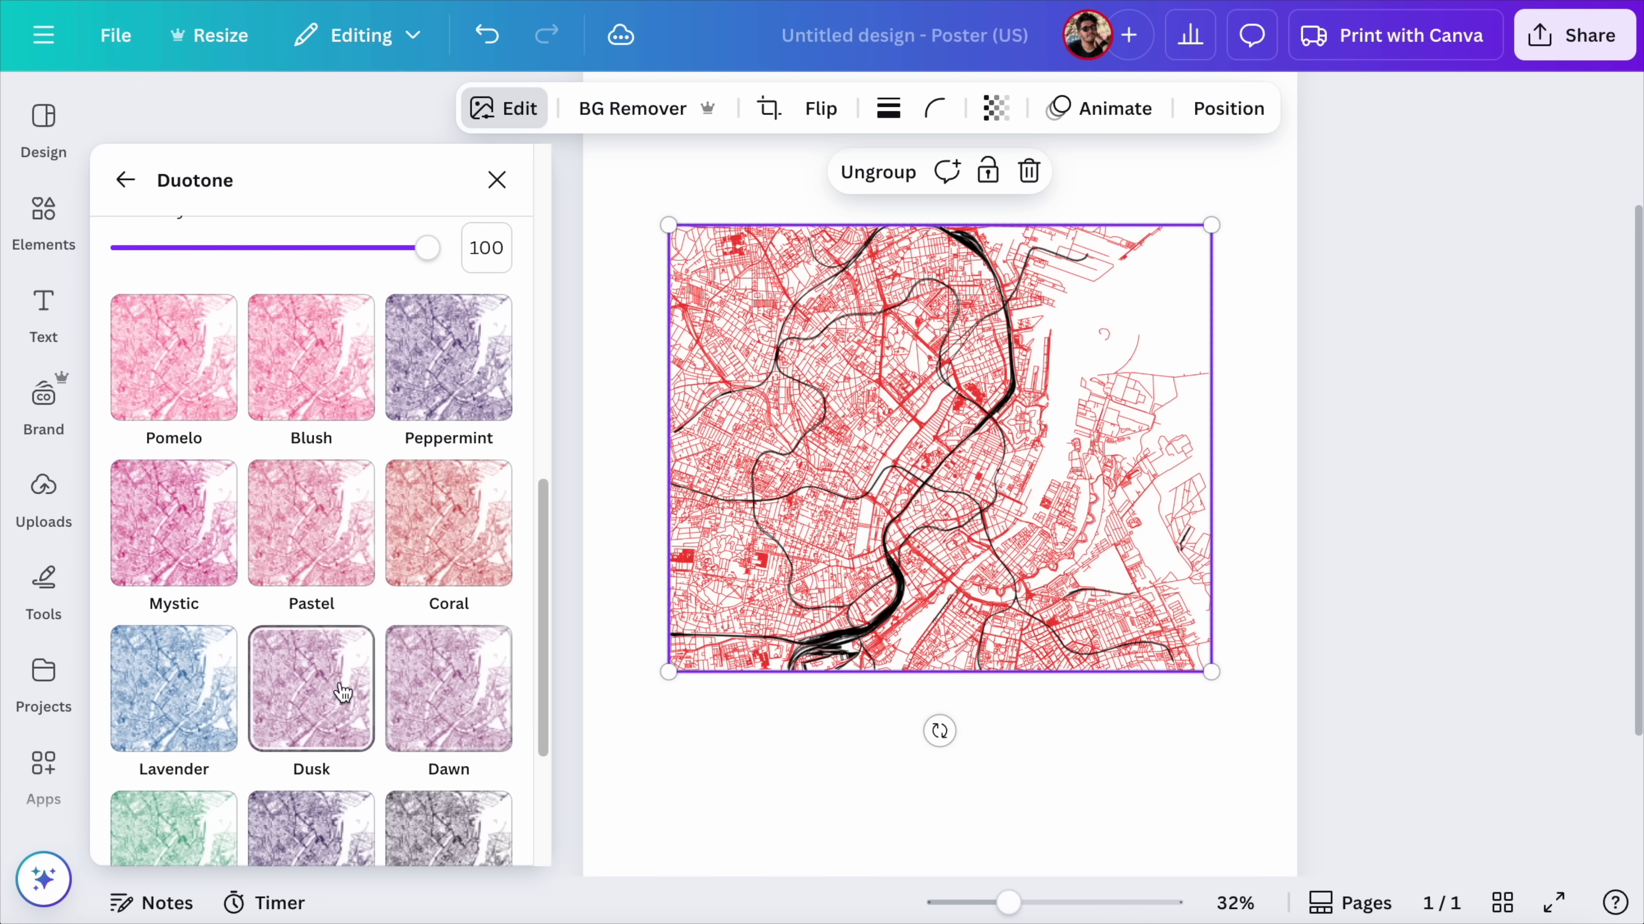
pyautogui.click(194, 706)
pyautogui.scroll(-4, 207, 702)
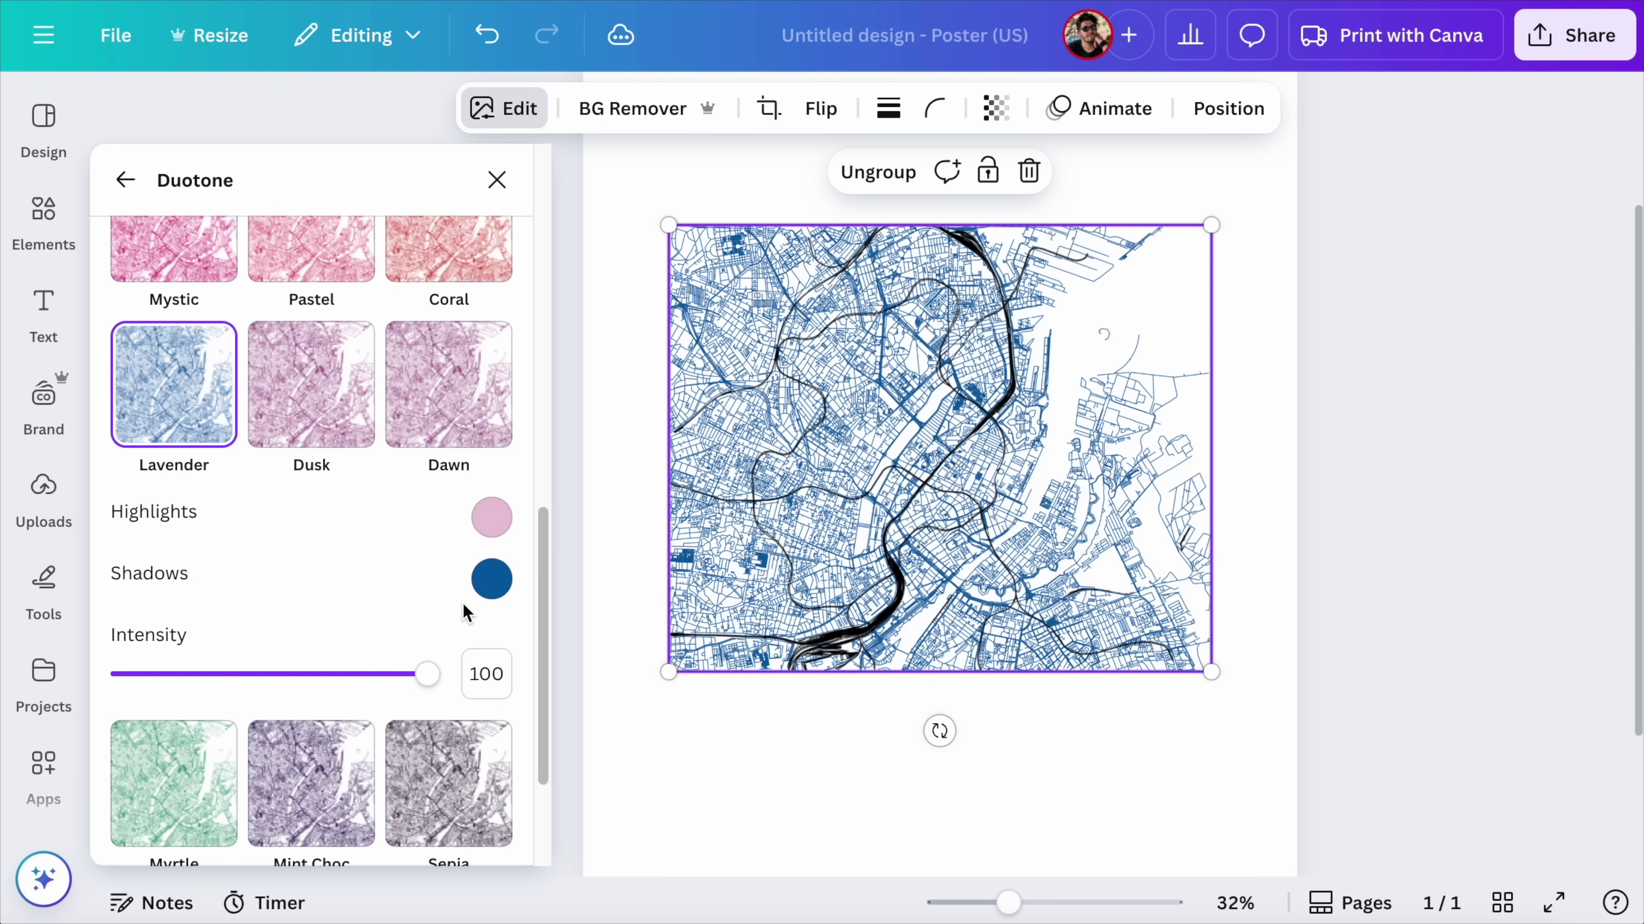
# Set the shadows color of the roads map's duotone to light blue #71C2FF.
pyautogui.click(492, 582)
pyautogui.click(651, 642)
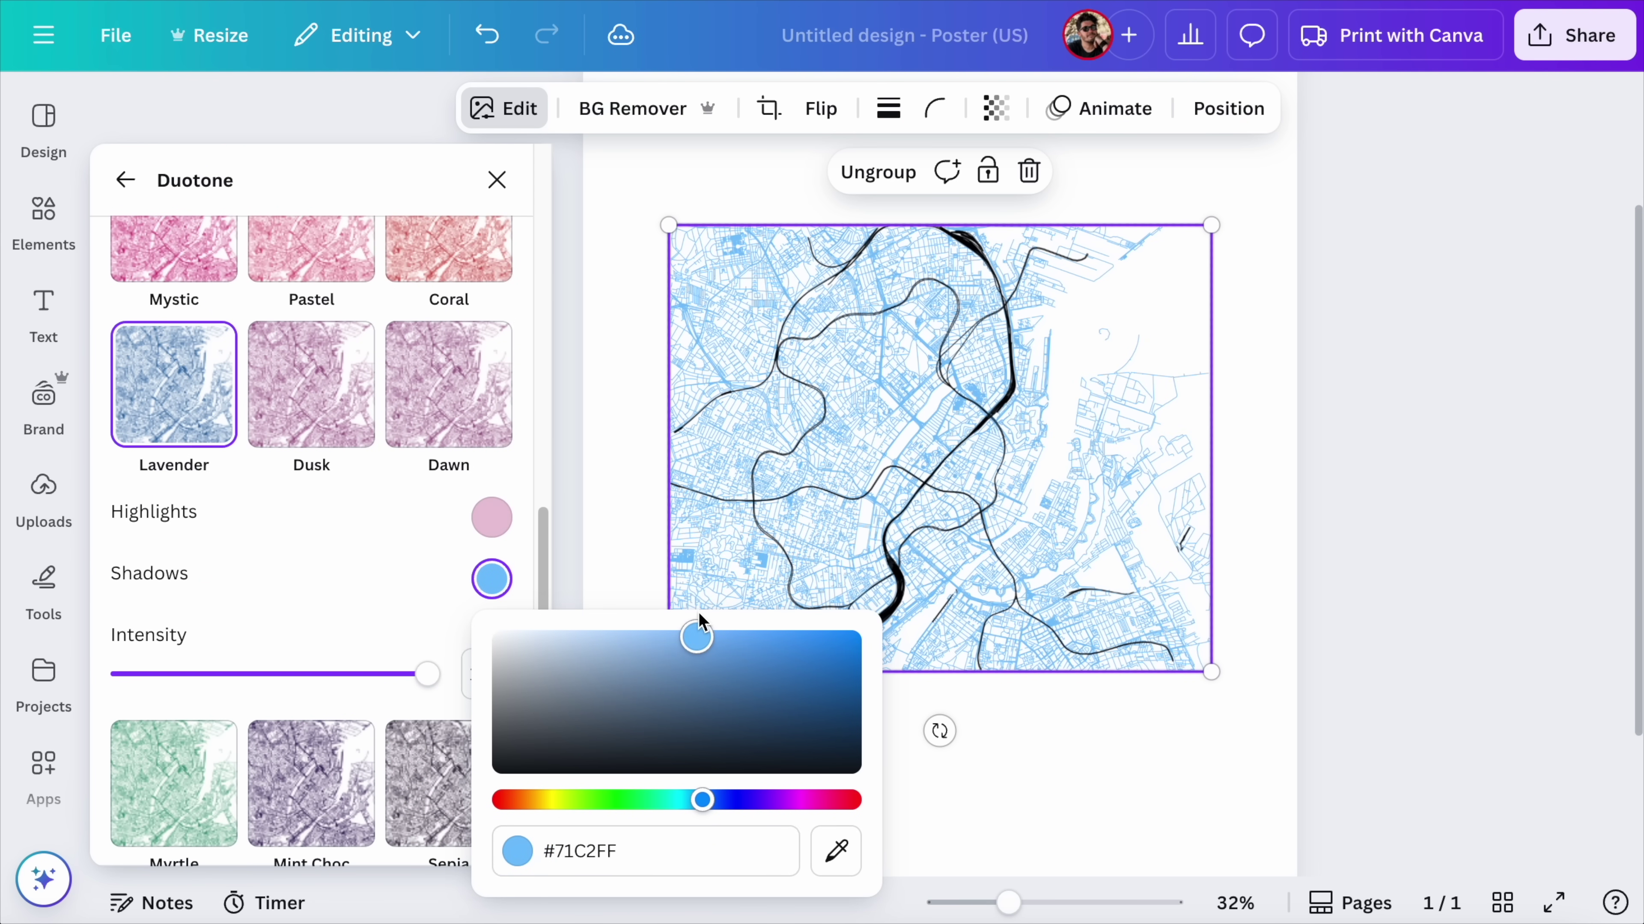
pyautogui.click(728, 176)
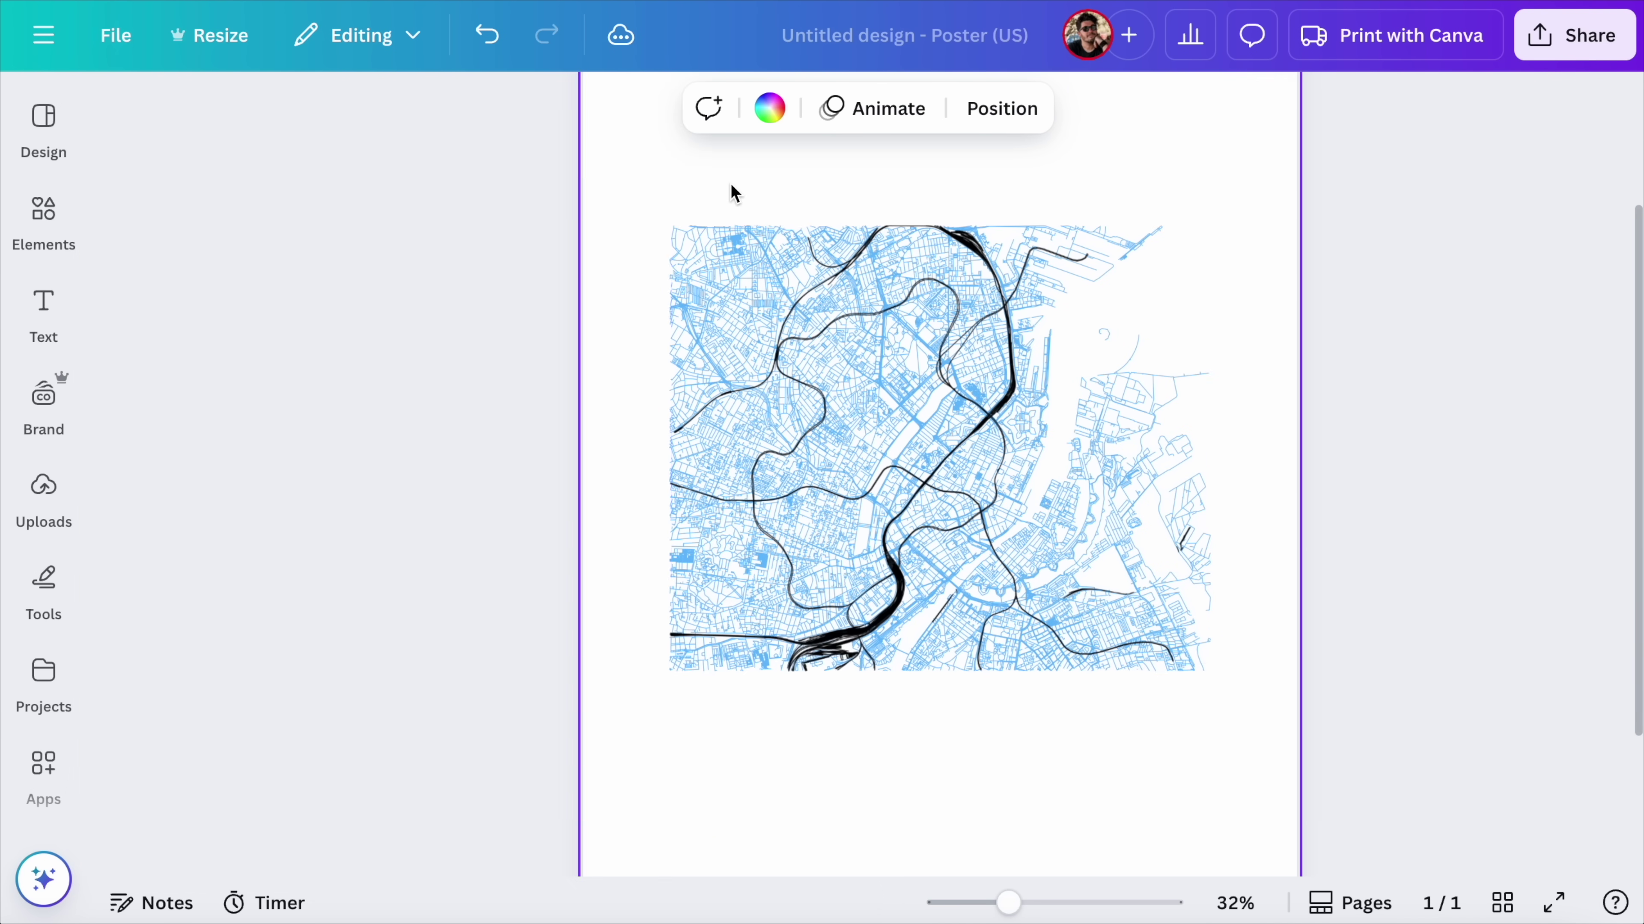
# Set the poster page's background color to black.
pyautogui.click(777, 116)
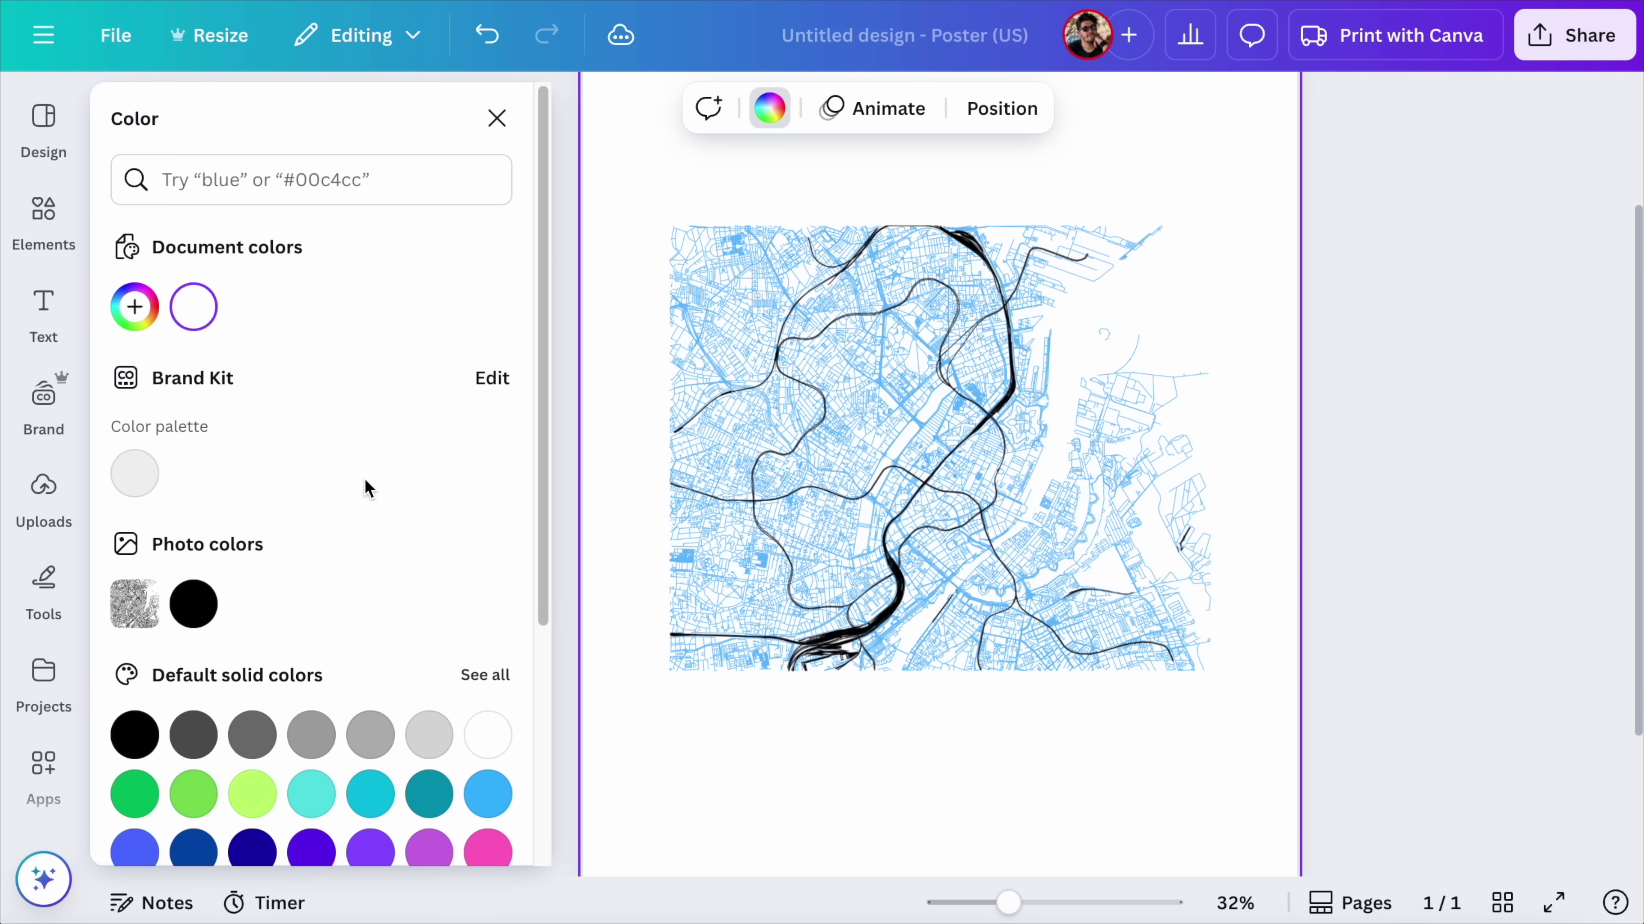
pyautogui.click(195, 606)
pyautogui.click(497, 118)
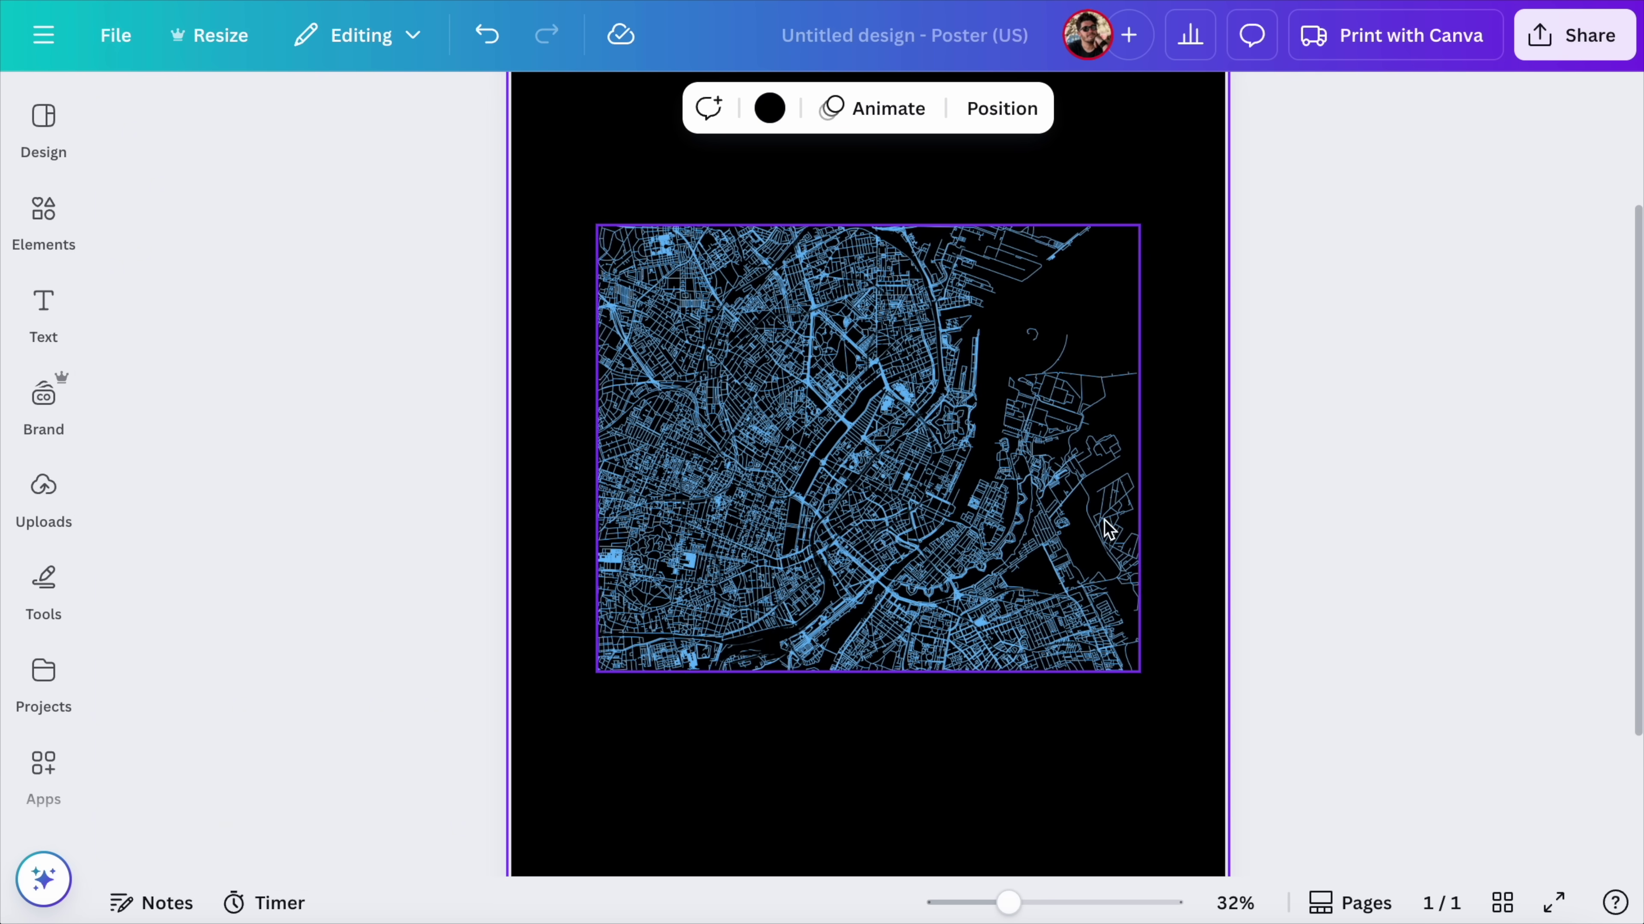
# Set the shadows color of the roads map's duotone to white and try the Myrtle preset.
pyautogui.click(938, 454)
pyautogui.click(500, 107)
pyautogui.click(492, 388)
pyautogui.click(511, 374)
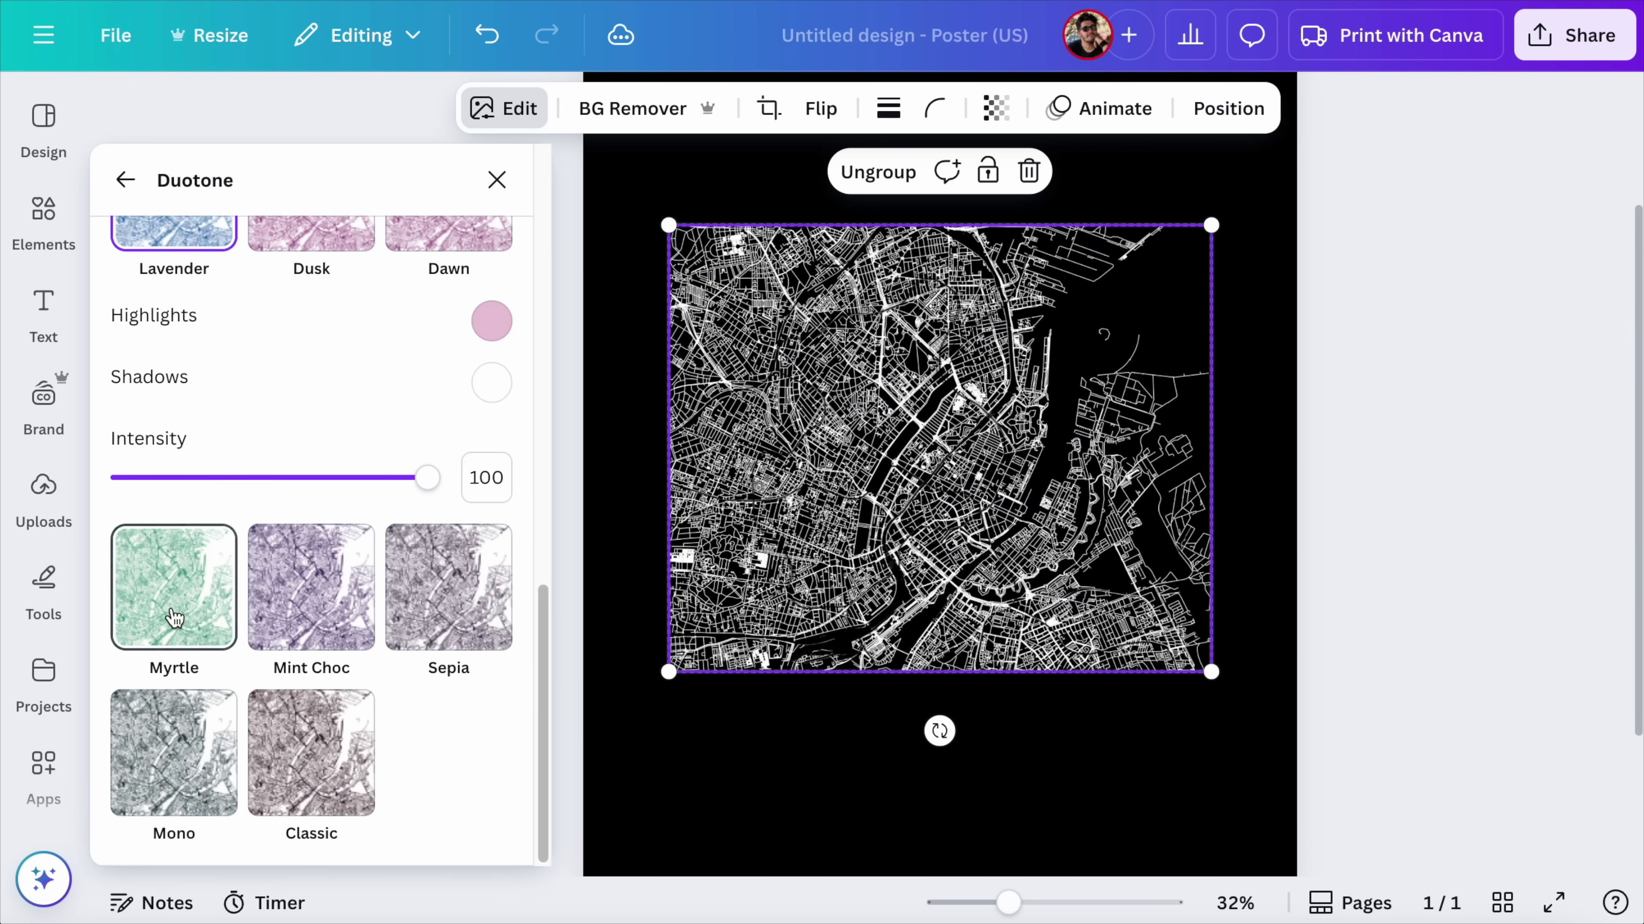
pyautogui.click(173, 593)
pyautogui.scroll(5, 330, 389)
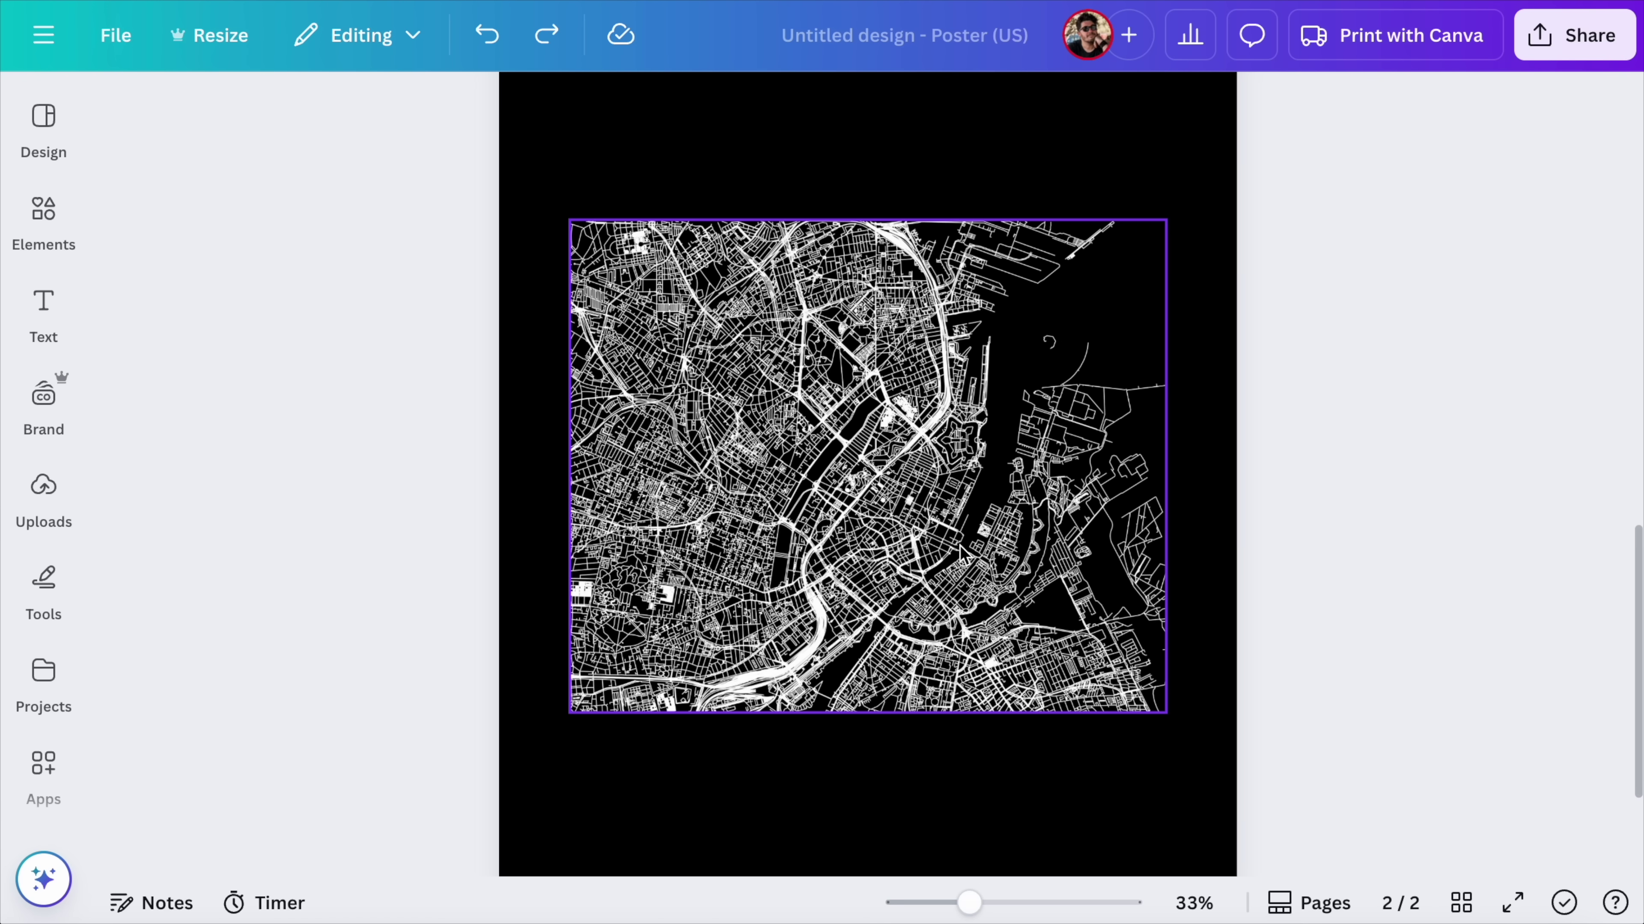
# Search the element library for "frames" and add a circular frame to the black poster page.
pyautogui.click(44, 220)
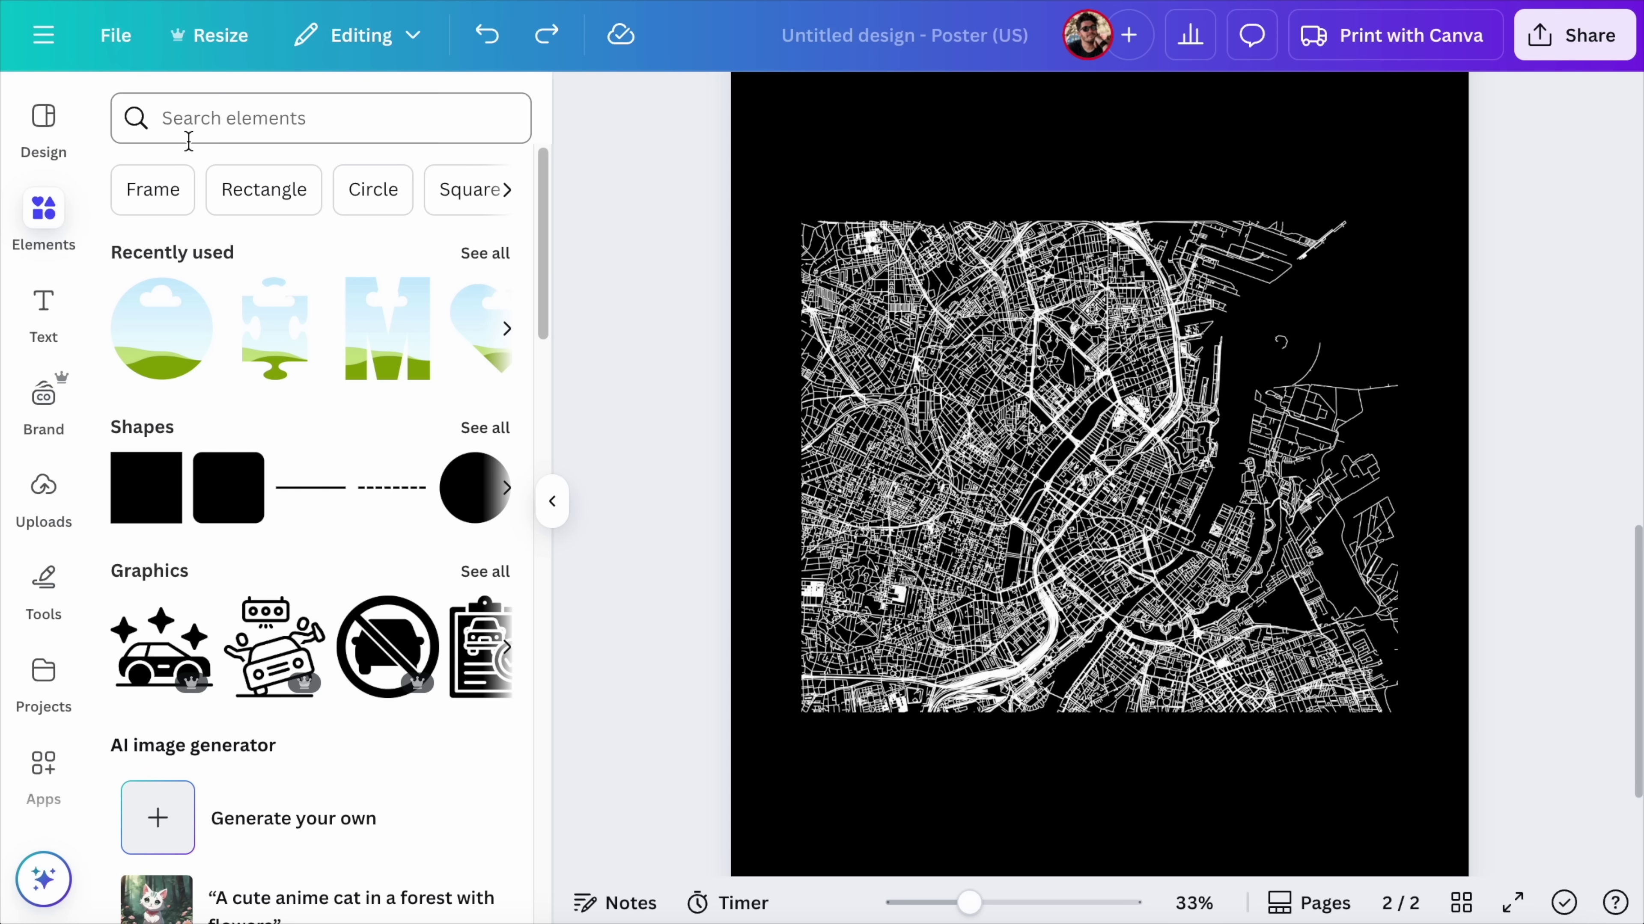
pyautogui.click(209, 118)
pyautogui.write('frames')
pyautogui.press('Return')
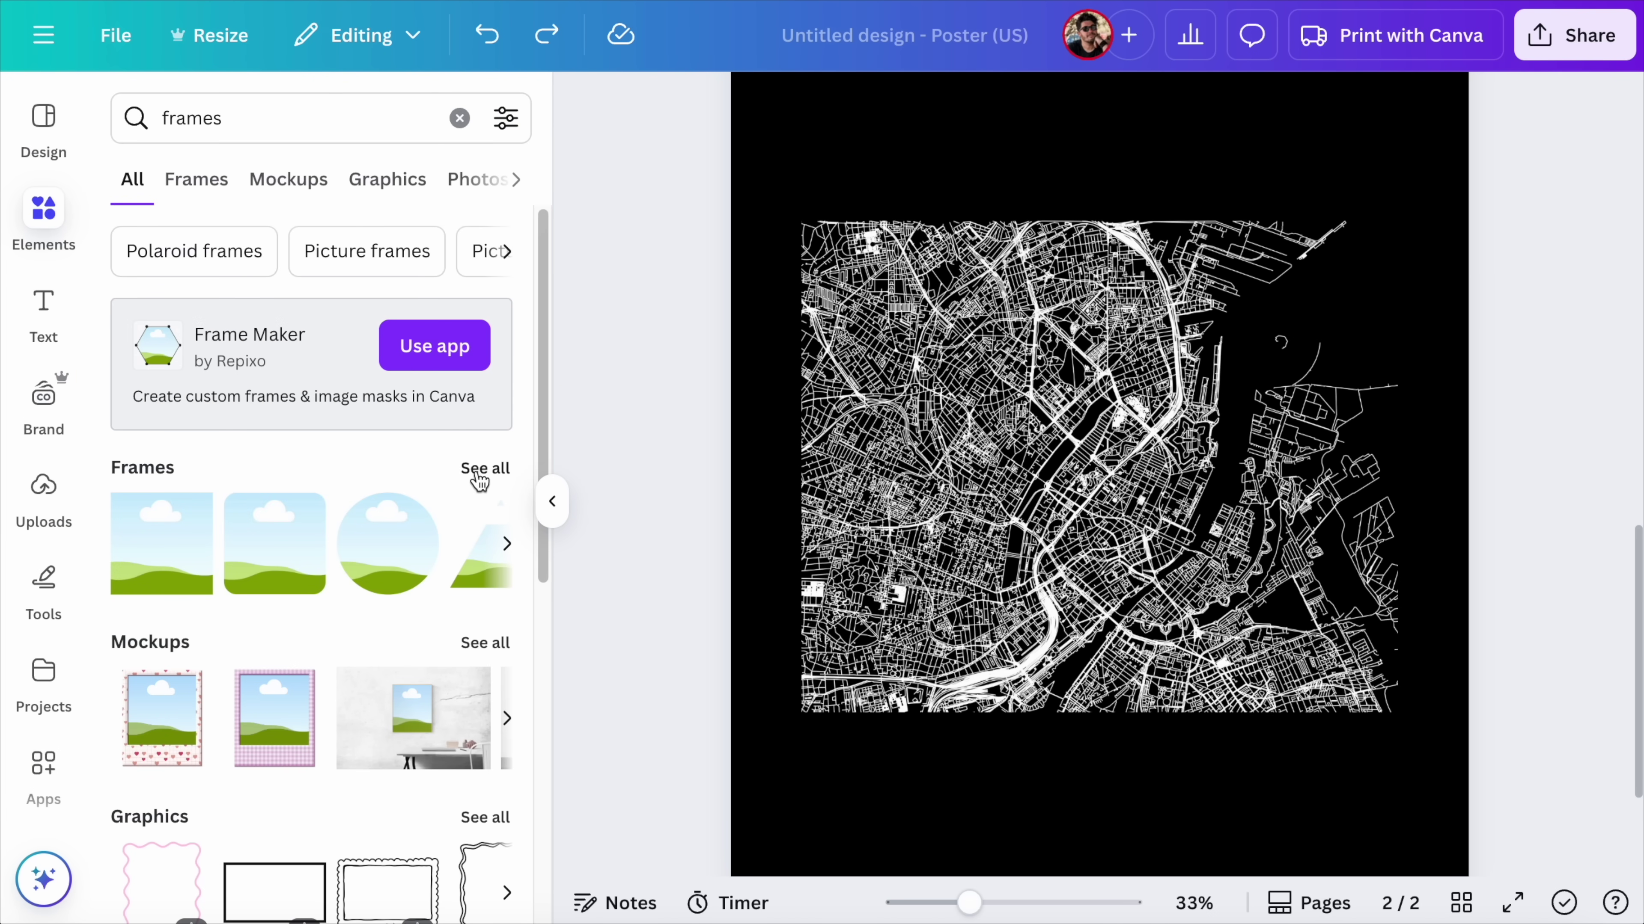
pyautogui.click(484, 469)
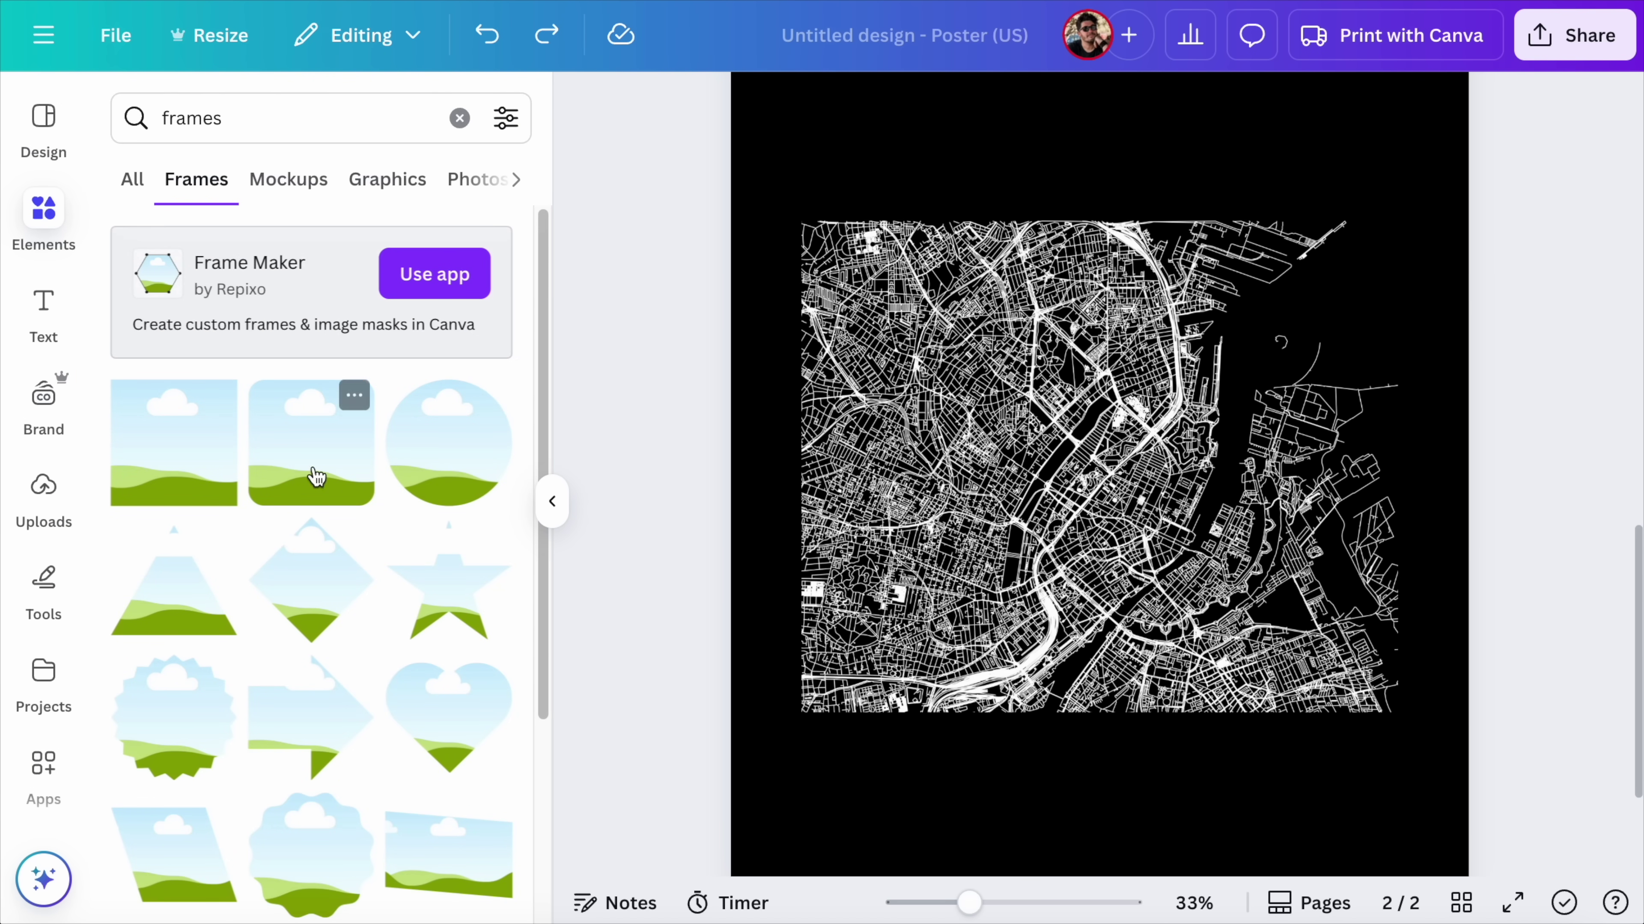
pyautogui.click(451, 459)
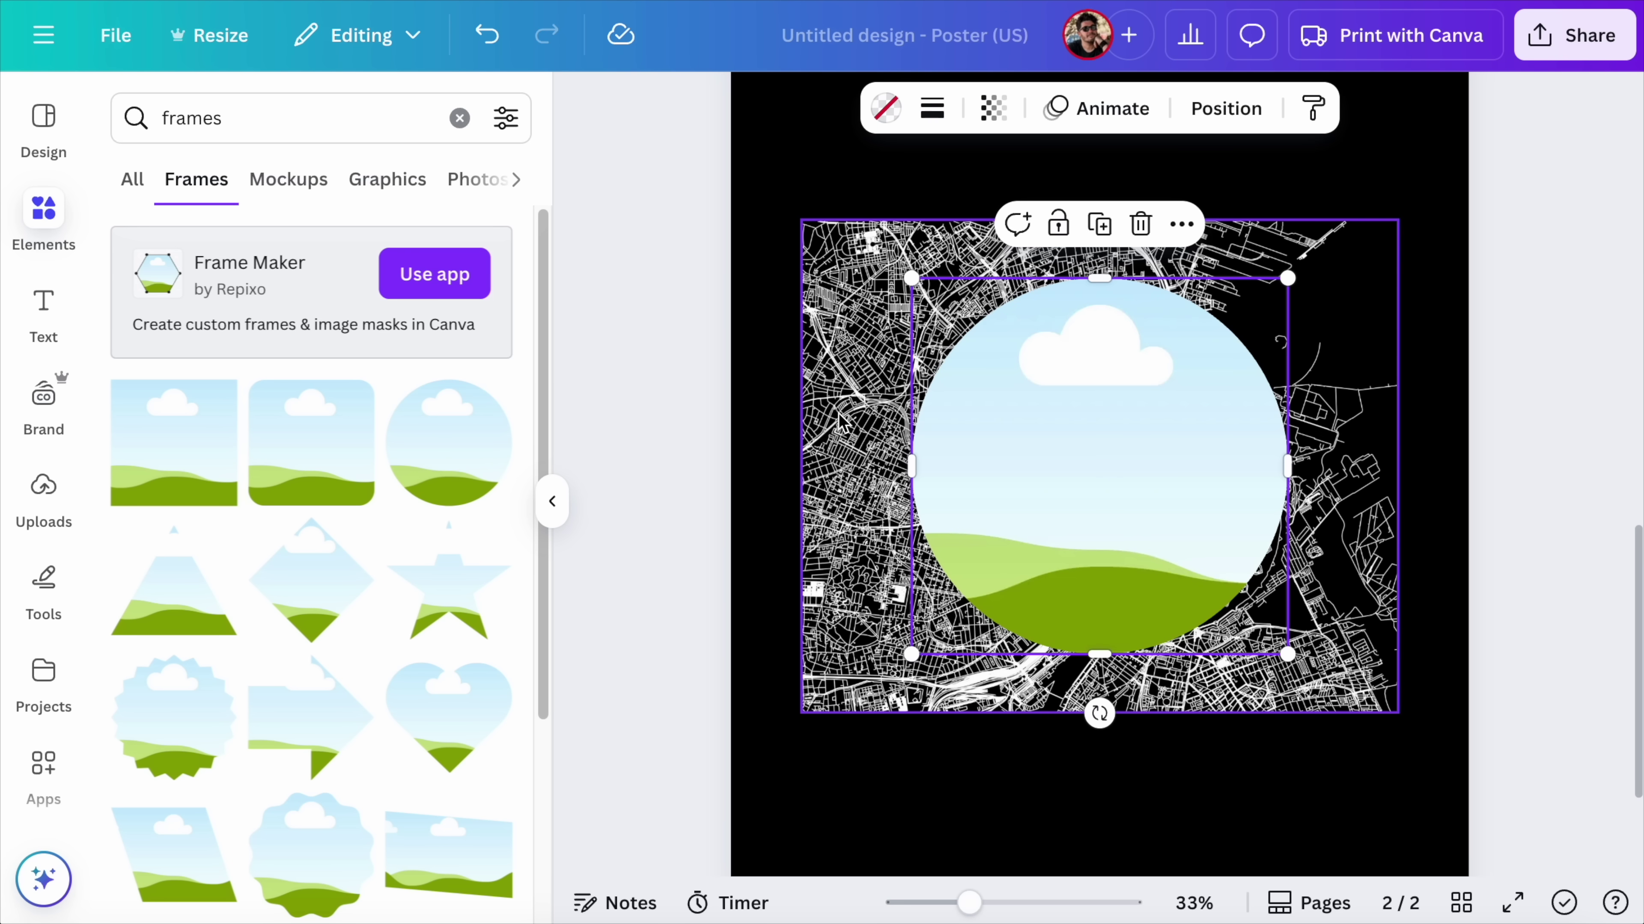
# Fill the circular frame with the white roads map and enlarge it to span most of the page's width.
pyautogui.moveTo(861, 386); pyautogui.dragTo(1012, 449)
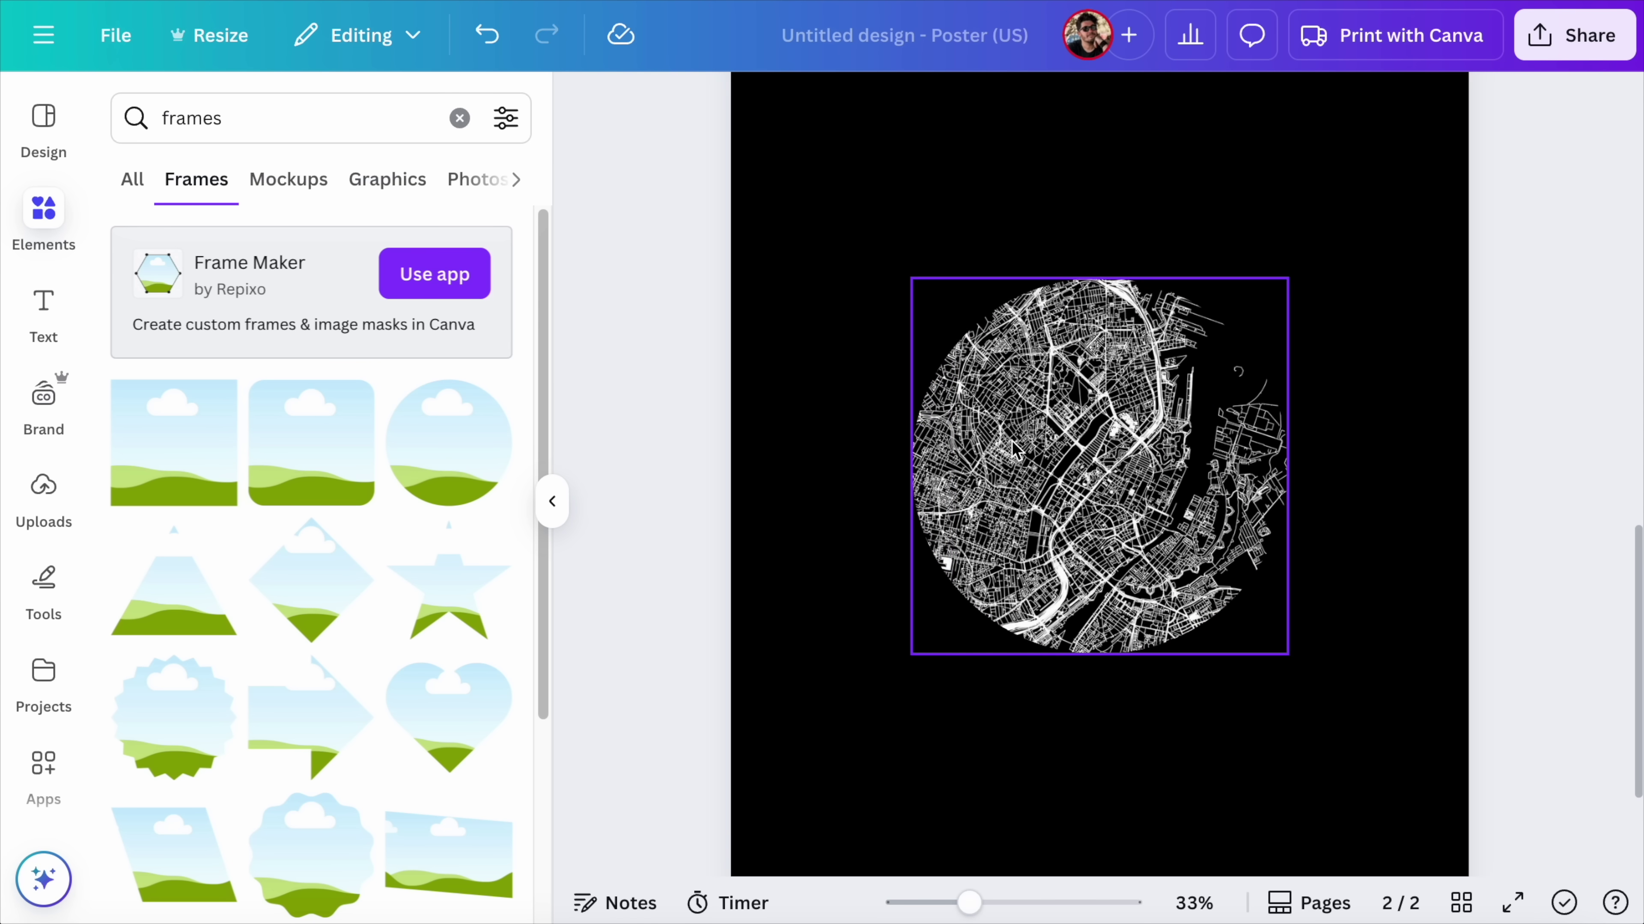
pyautogui.click(1030, 479)
pyautogui.moveTo(911, 654); pyautogui.dragTo(804, 760)
pyautogui.click(847, 651)
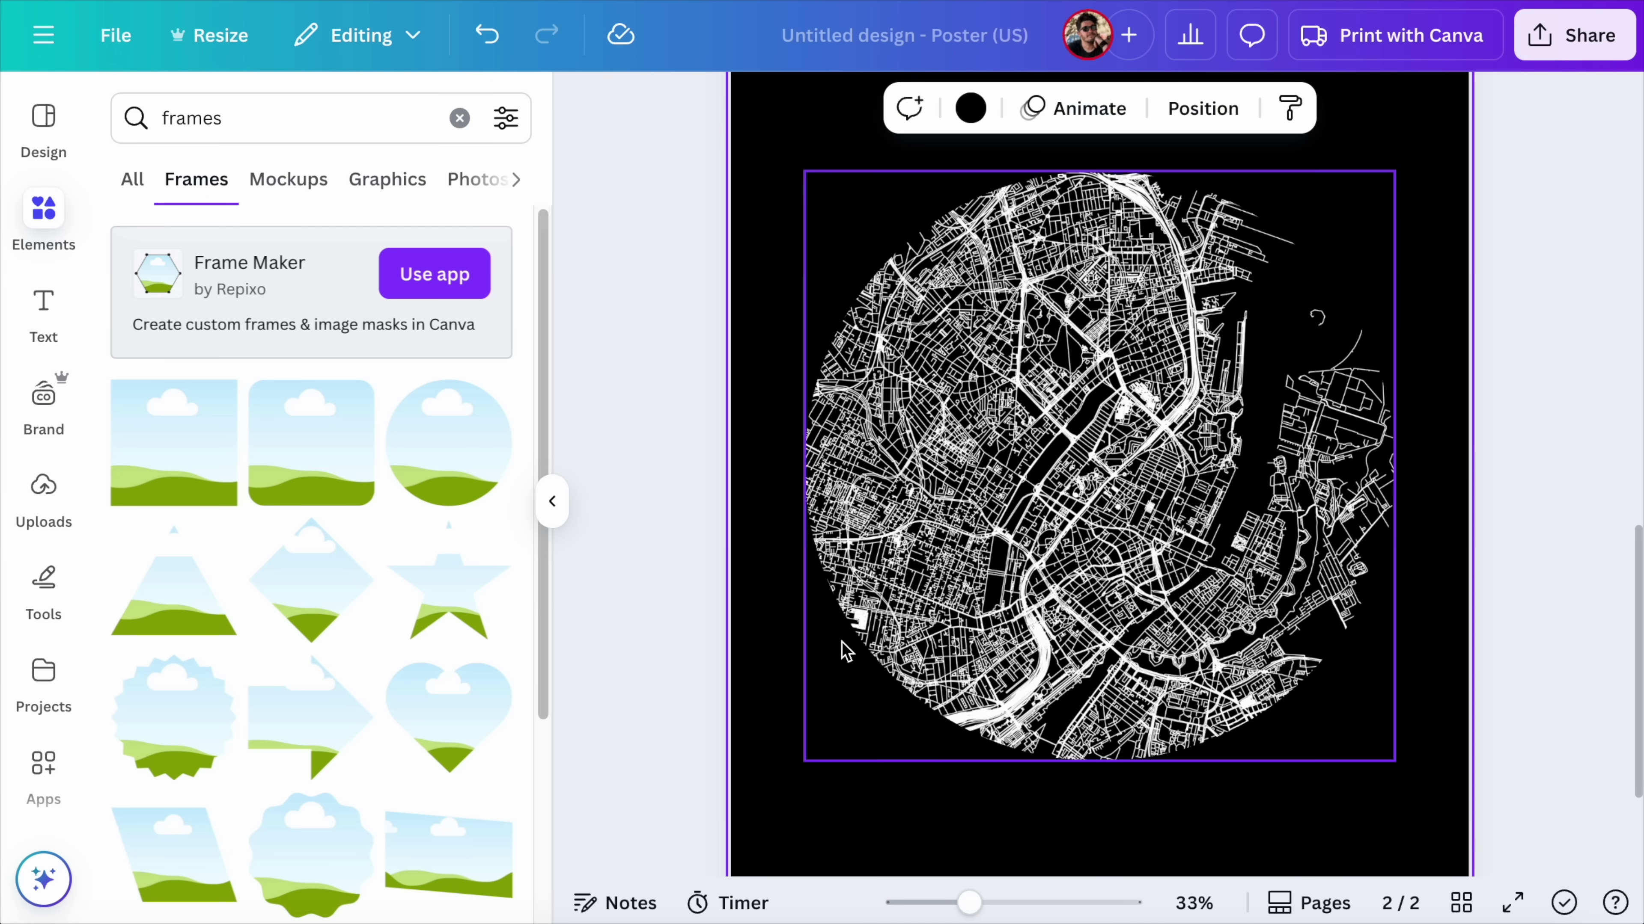
pyautogui.scroll(-5, 440, 598)
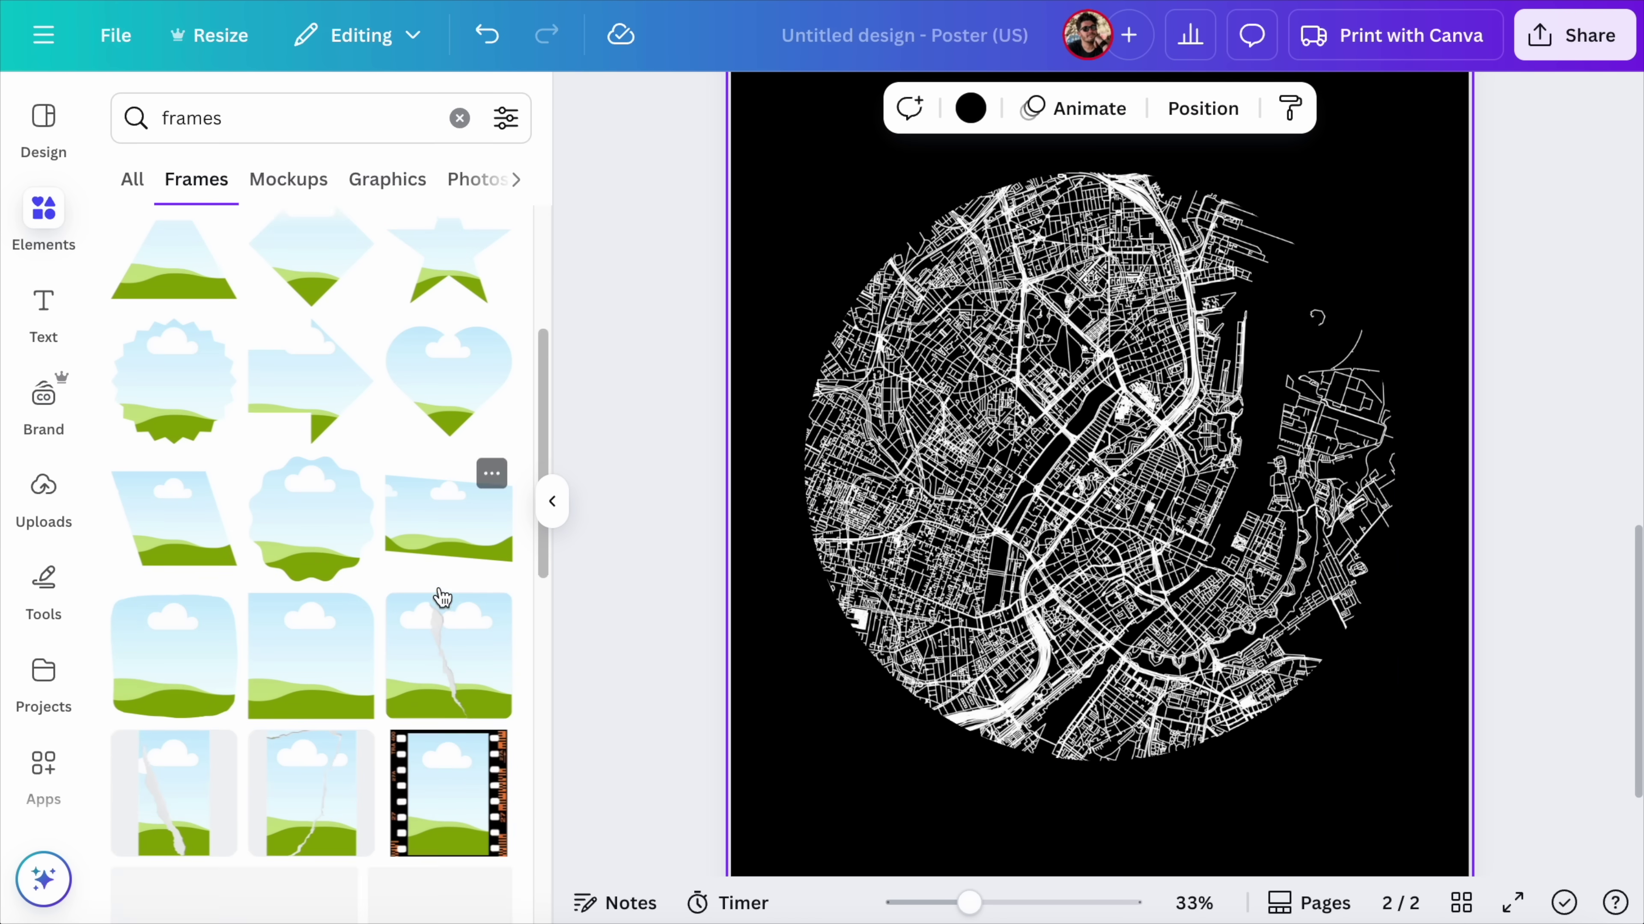
pyautogui.scroll(-10, 451, 589)
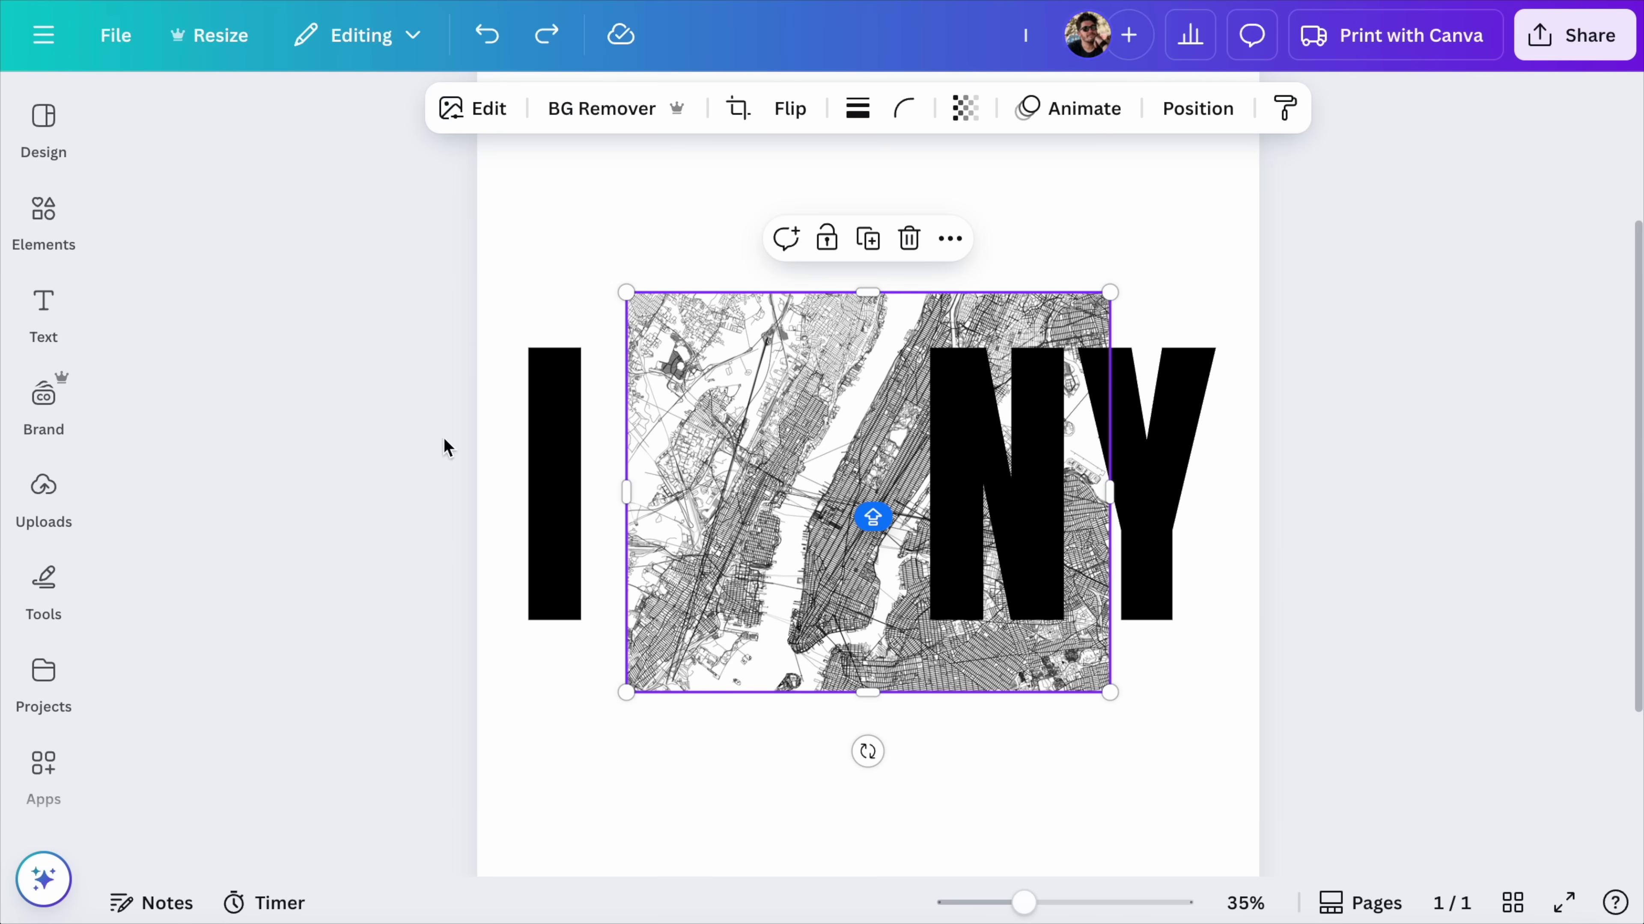
# Place the New York map in a heart-shaped frame and fit the framed map evenly between the letters I and NY.
pyautogui.click(43, 220)
pyautogui.moveTo(162, 327); pyautogui.dragTo(1036, 528)
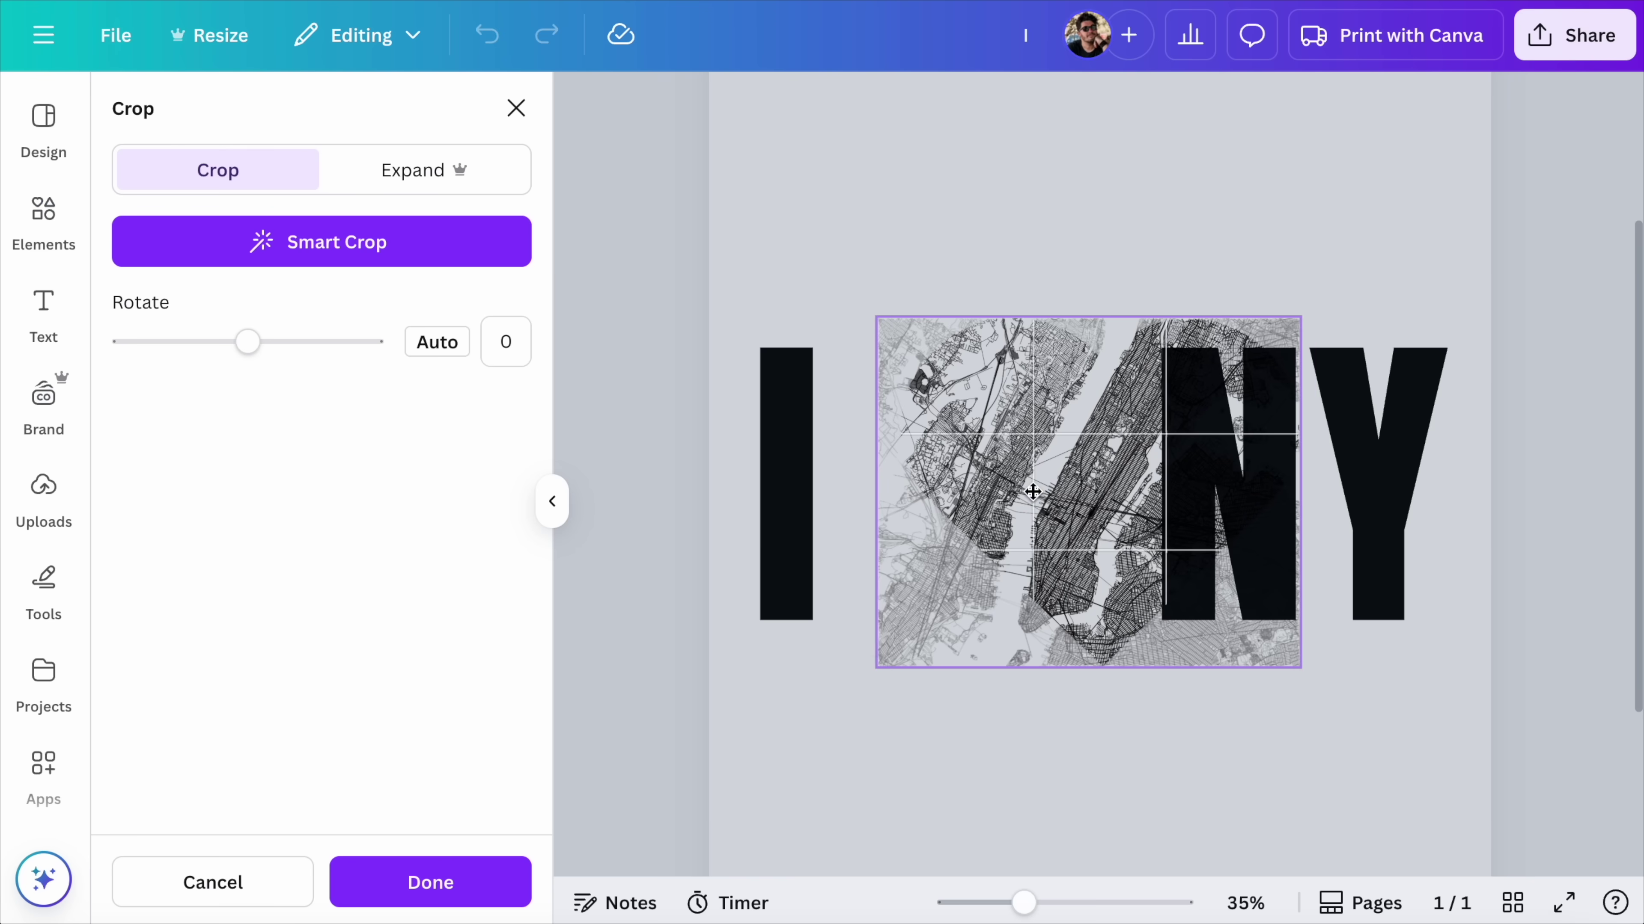
pyautogui.moveTo(800, 665); pyautogui.dragTo(843, 631)
pyautogui.moveTo(1023, 547); pyautogui.dragTo(1009, 540)
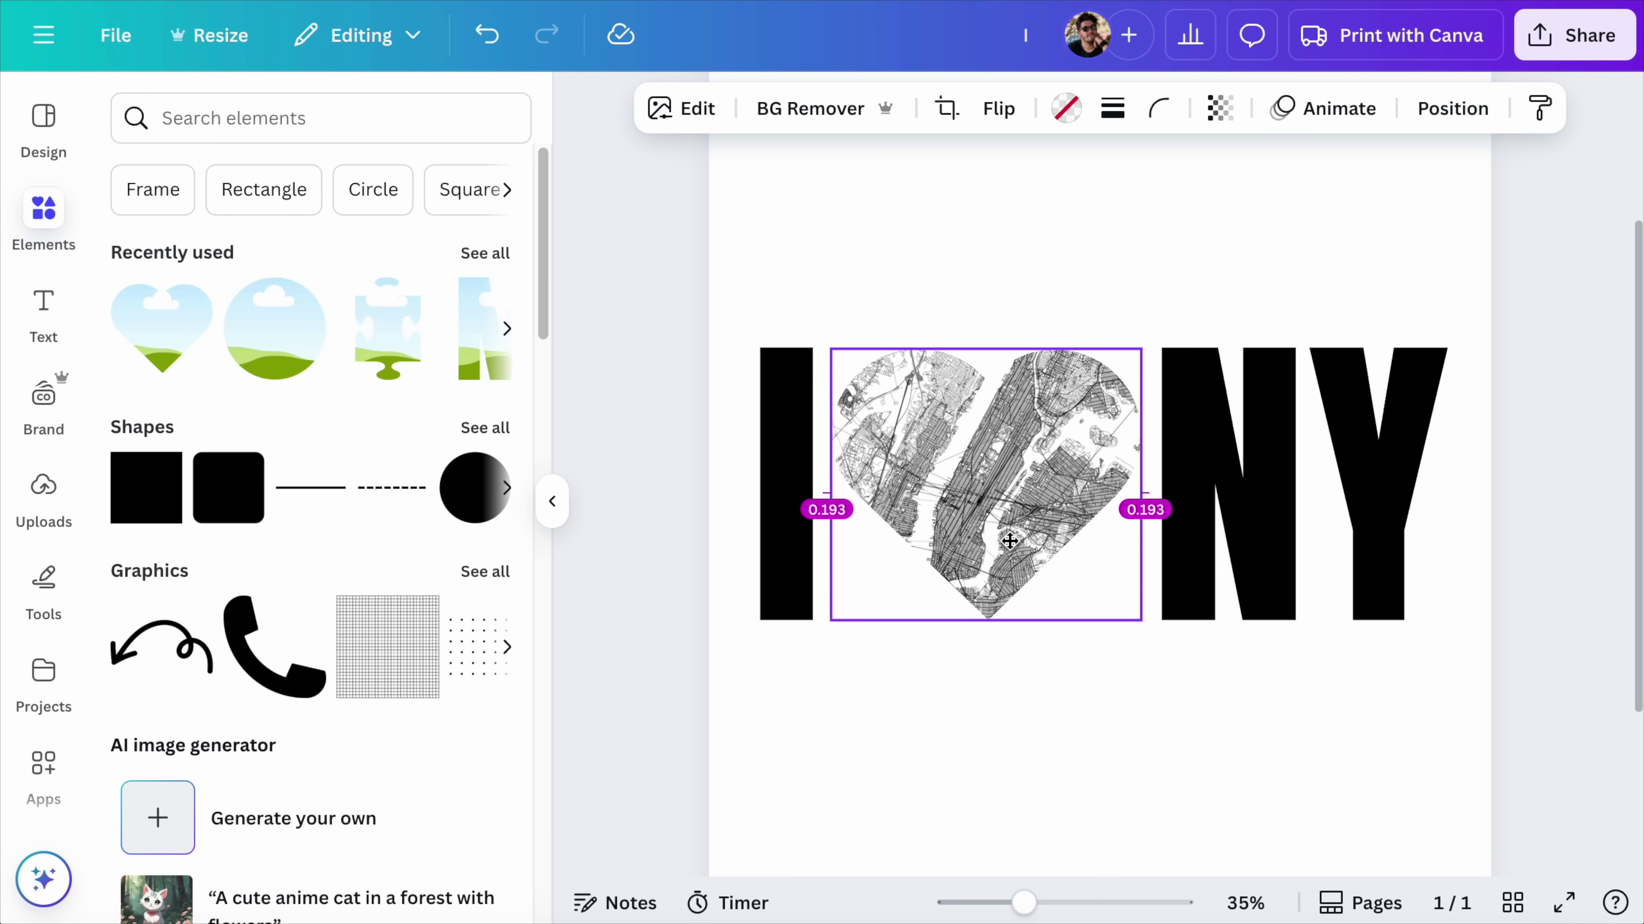
pyautogui.click(1110, 747)
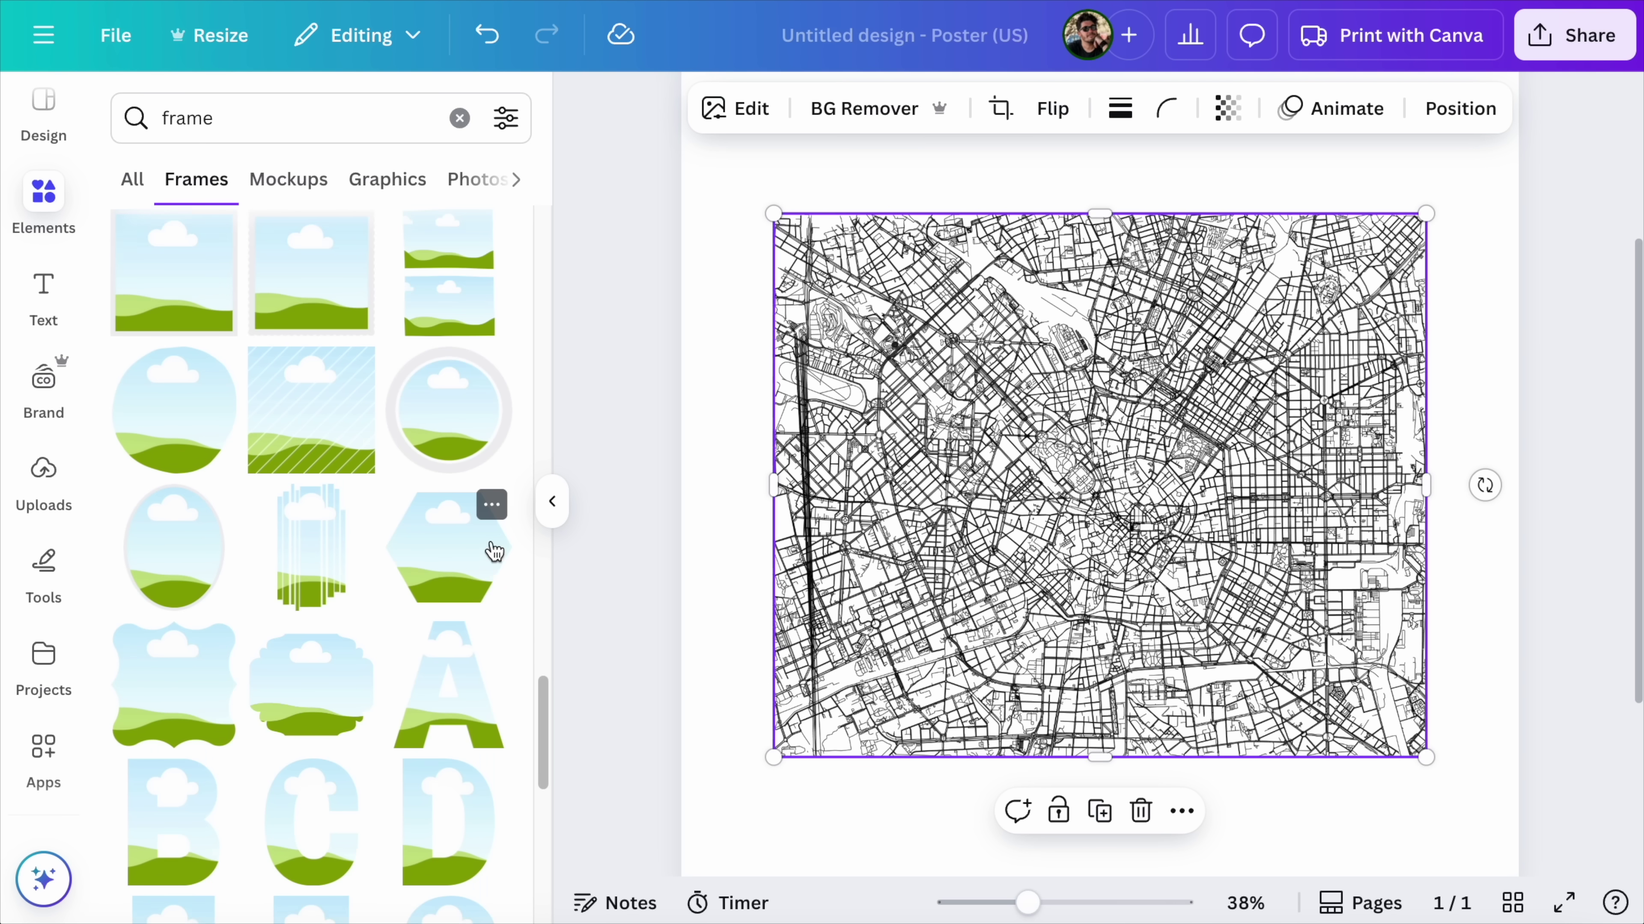
# Find the letter frames in the frame library and add the M frame over the street map.
pyautogui.scroll(-5, 490, 544)
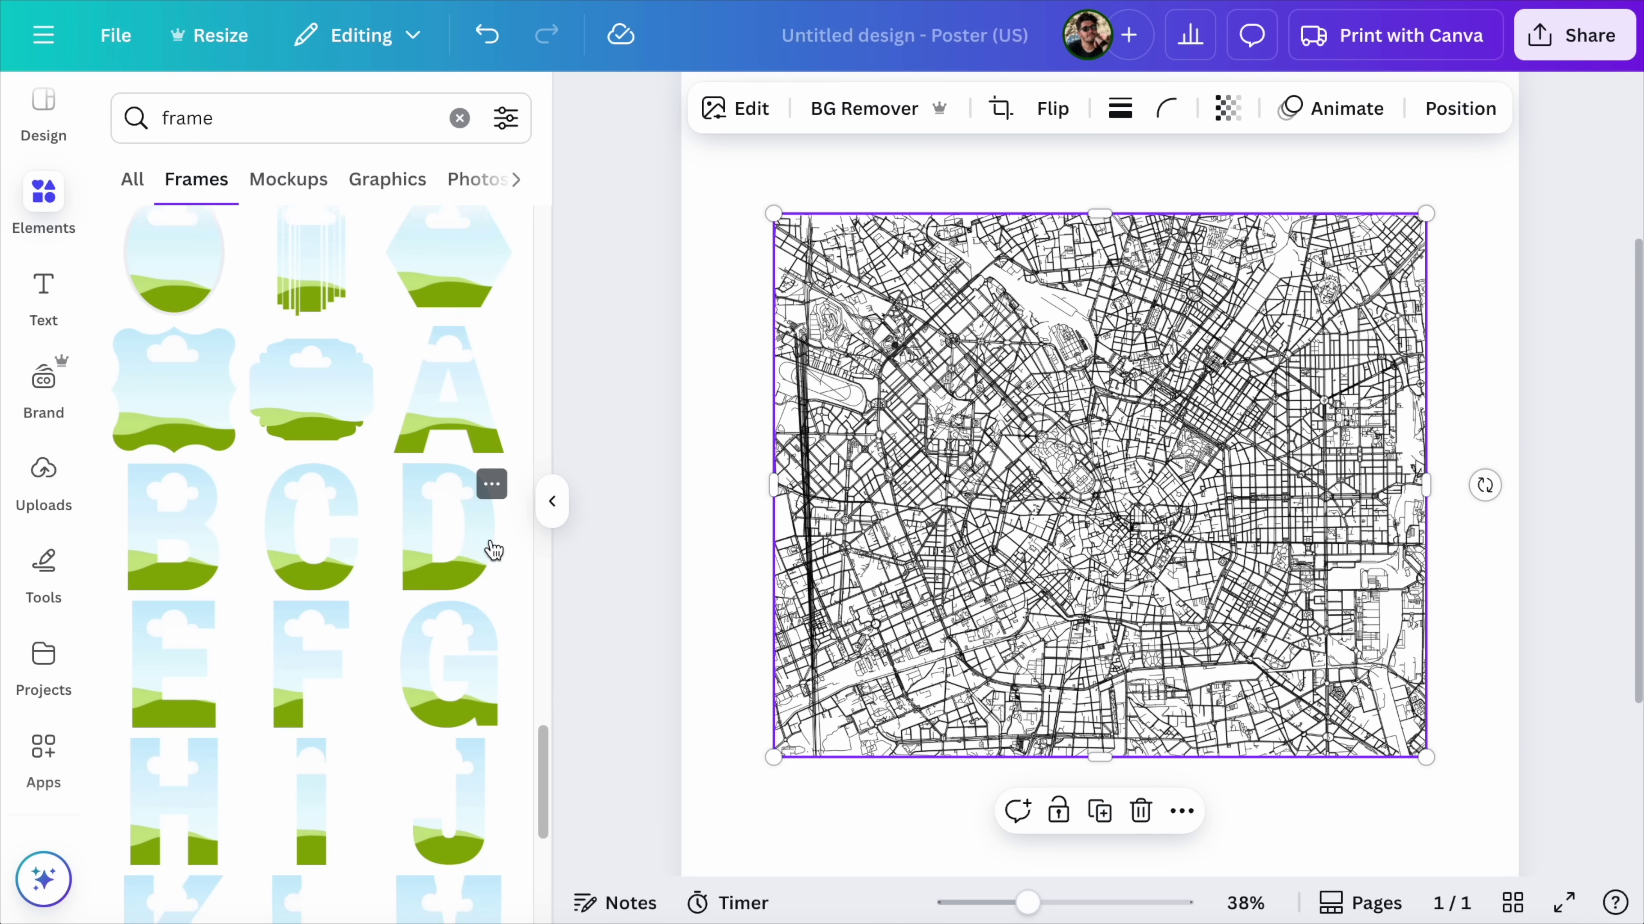
pyautogui.scroll(-3, 492, 550)
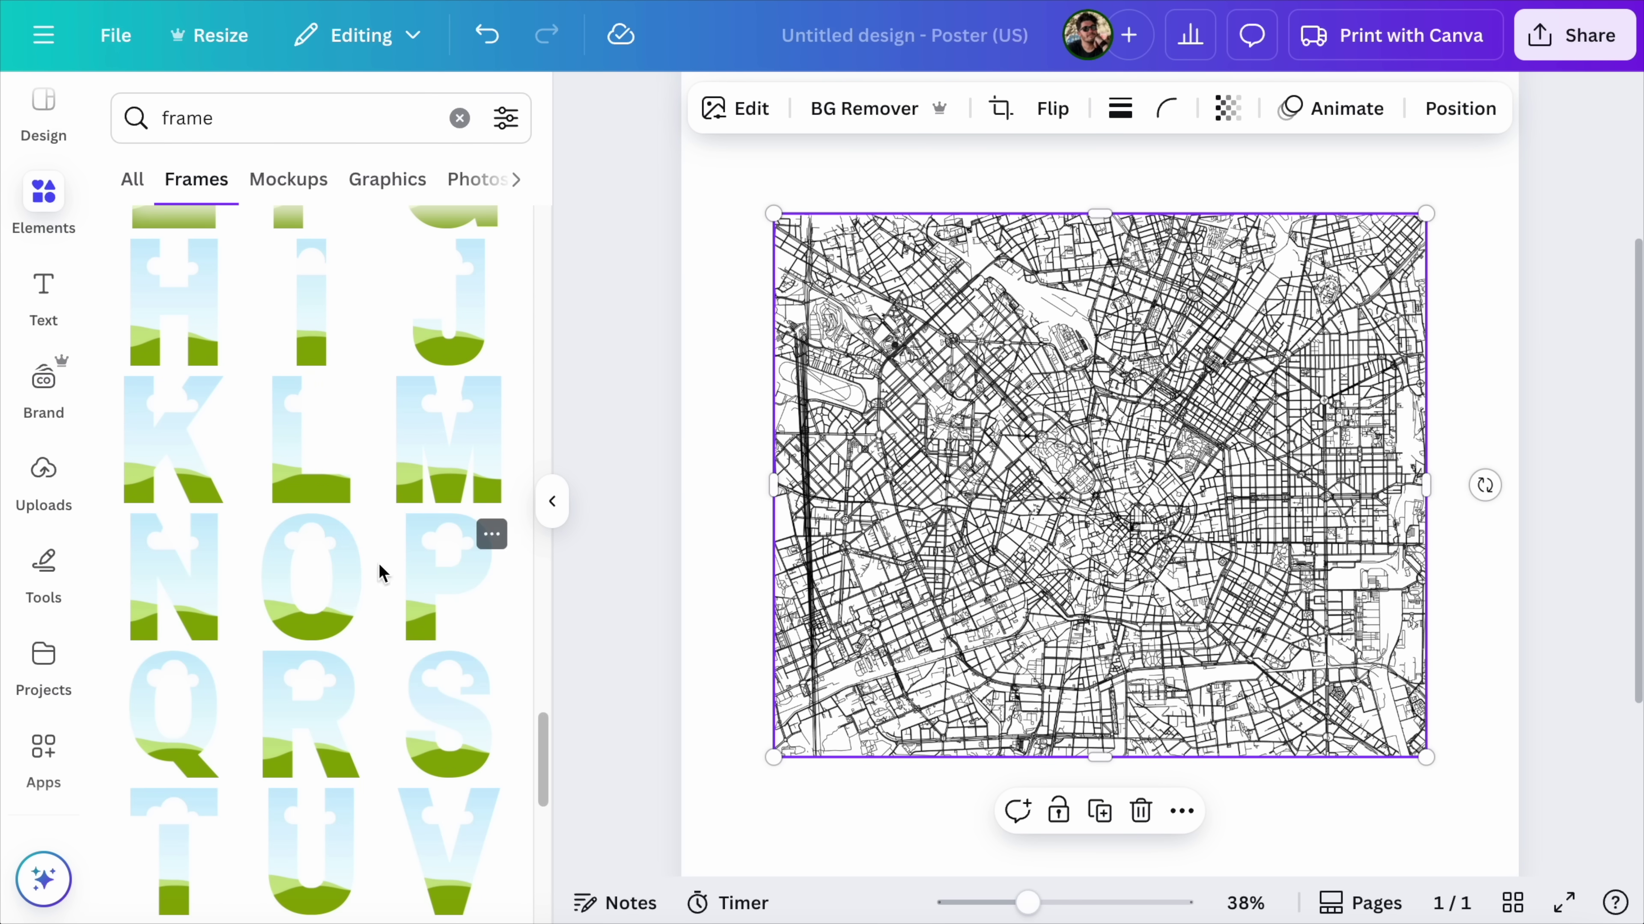
pyautogui.click(461, 456)
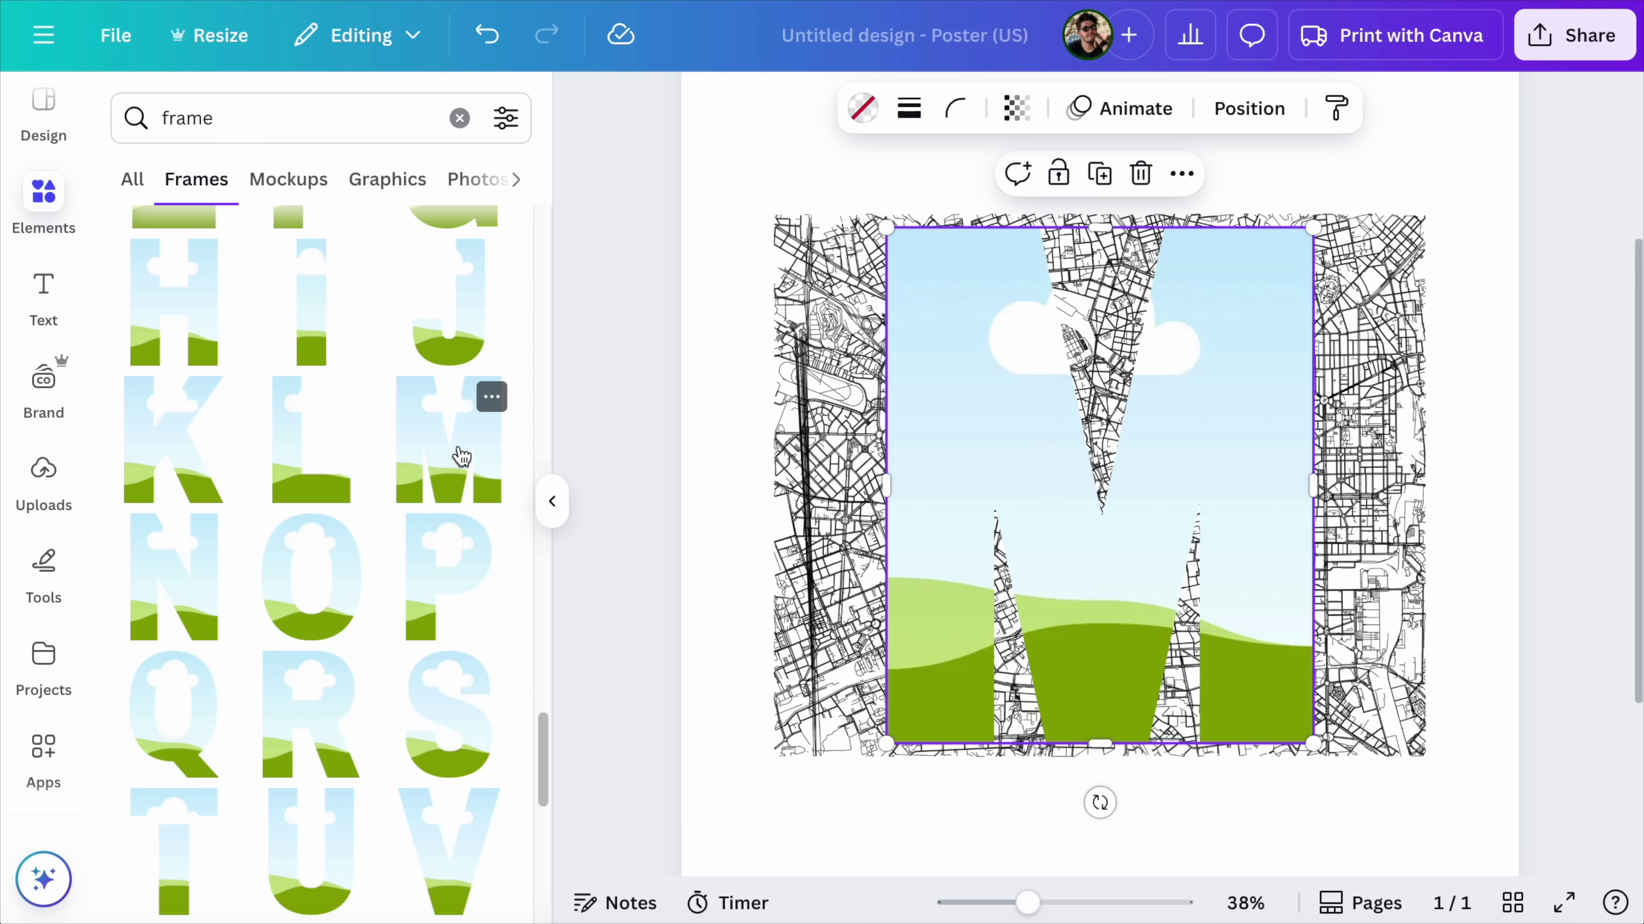
# Fill the M frame with the street map and enlarge the framed letter slightly.
pyautogui.moveTo(812, 495); pyautogui.dragTo(946, 495)
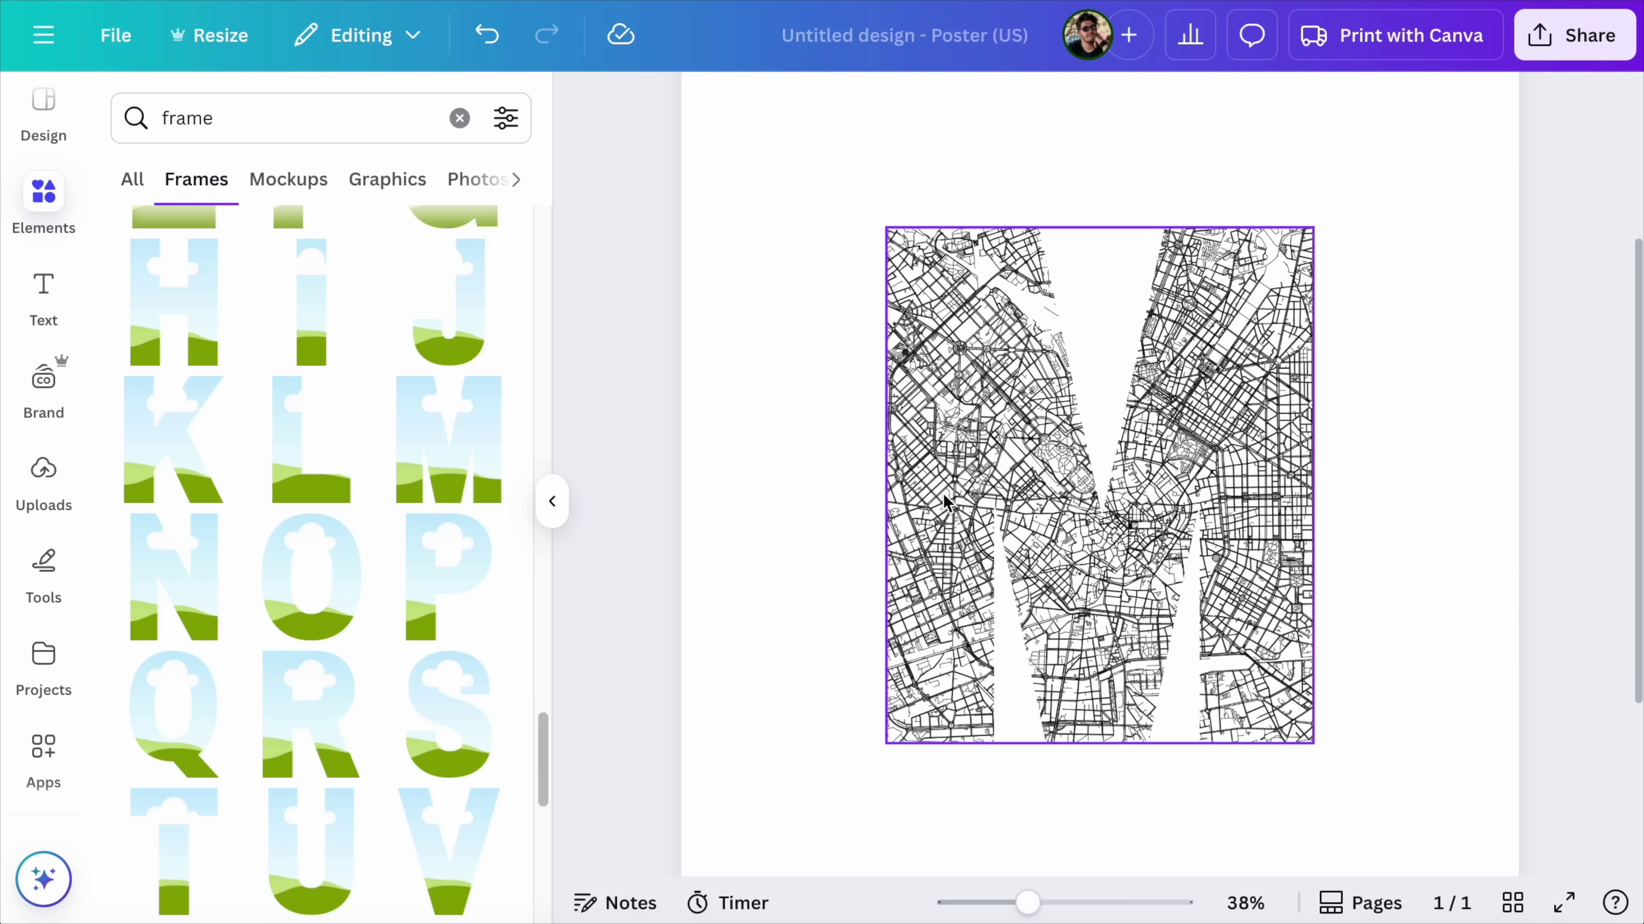
pyautogui.click(1249, 680)
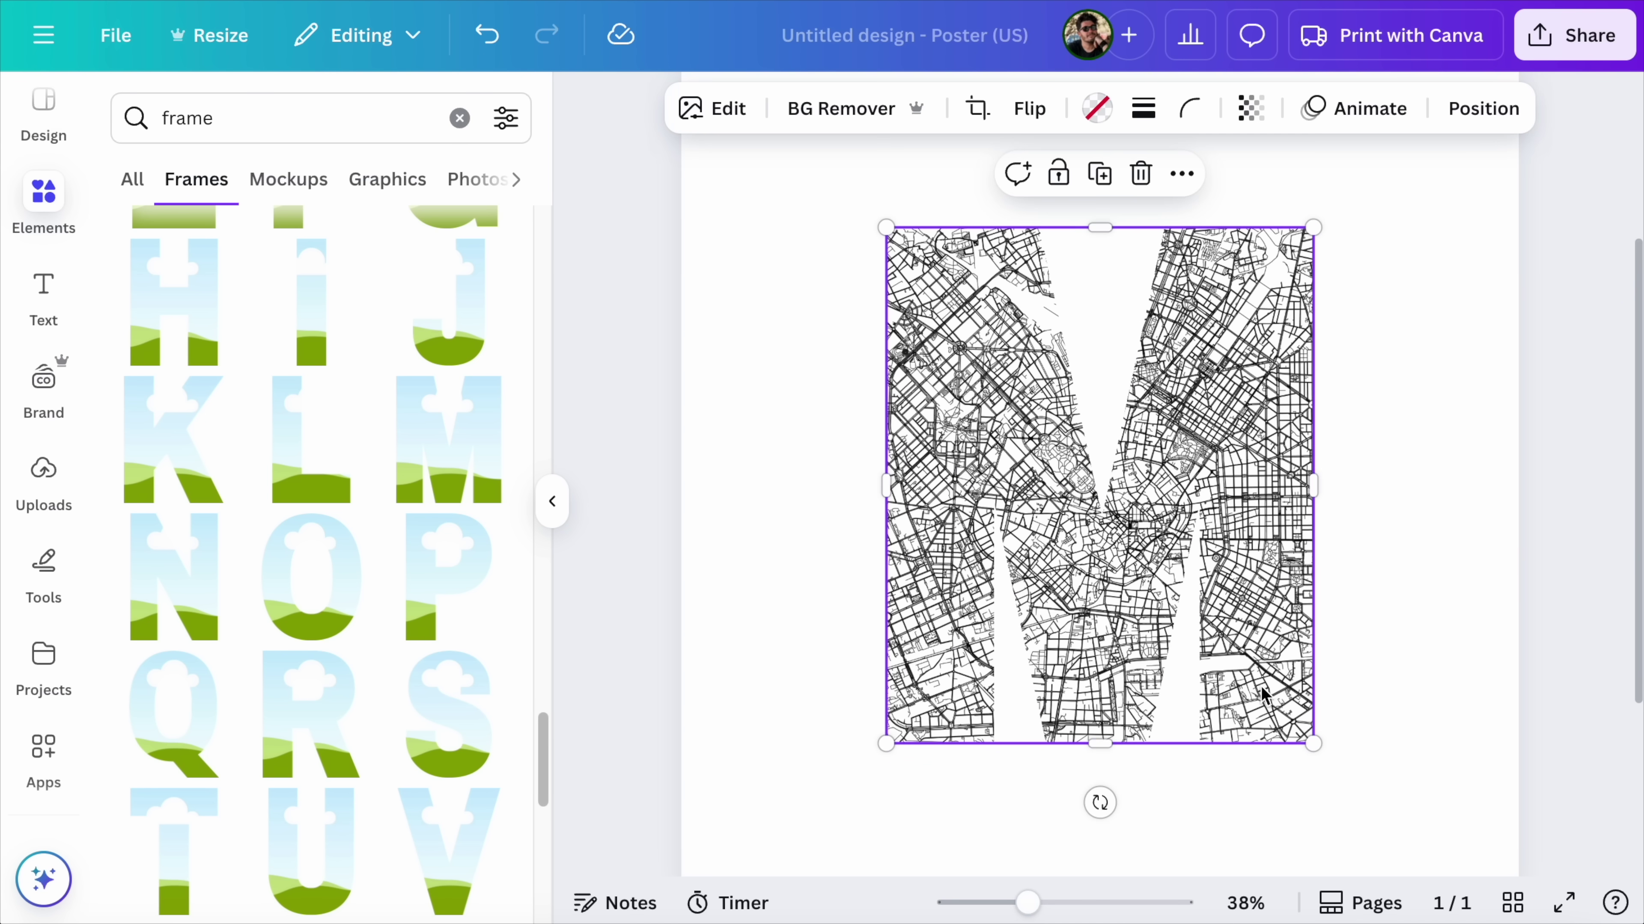
pyautogui.moveTo(1312, 746); pyautogui.dragTo(1347, 785)
pyautogui.click(1383, 717)
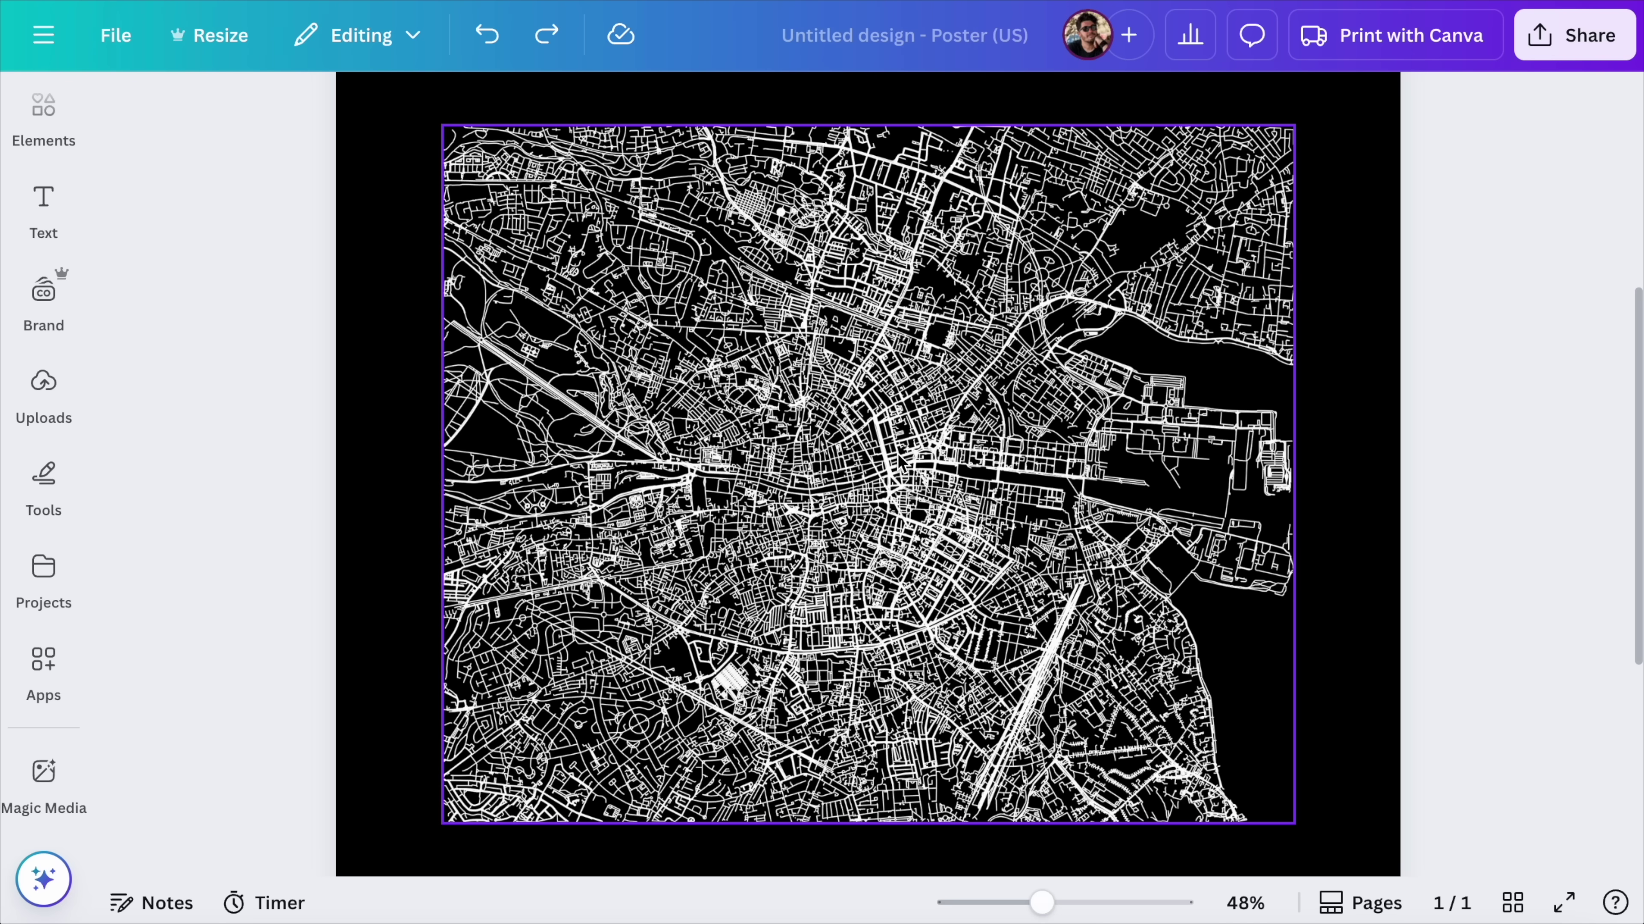
# Search the apps for "clipping masks" and open the Clipping Mask app.
pyautogui.click(47, 673)
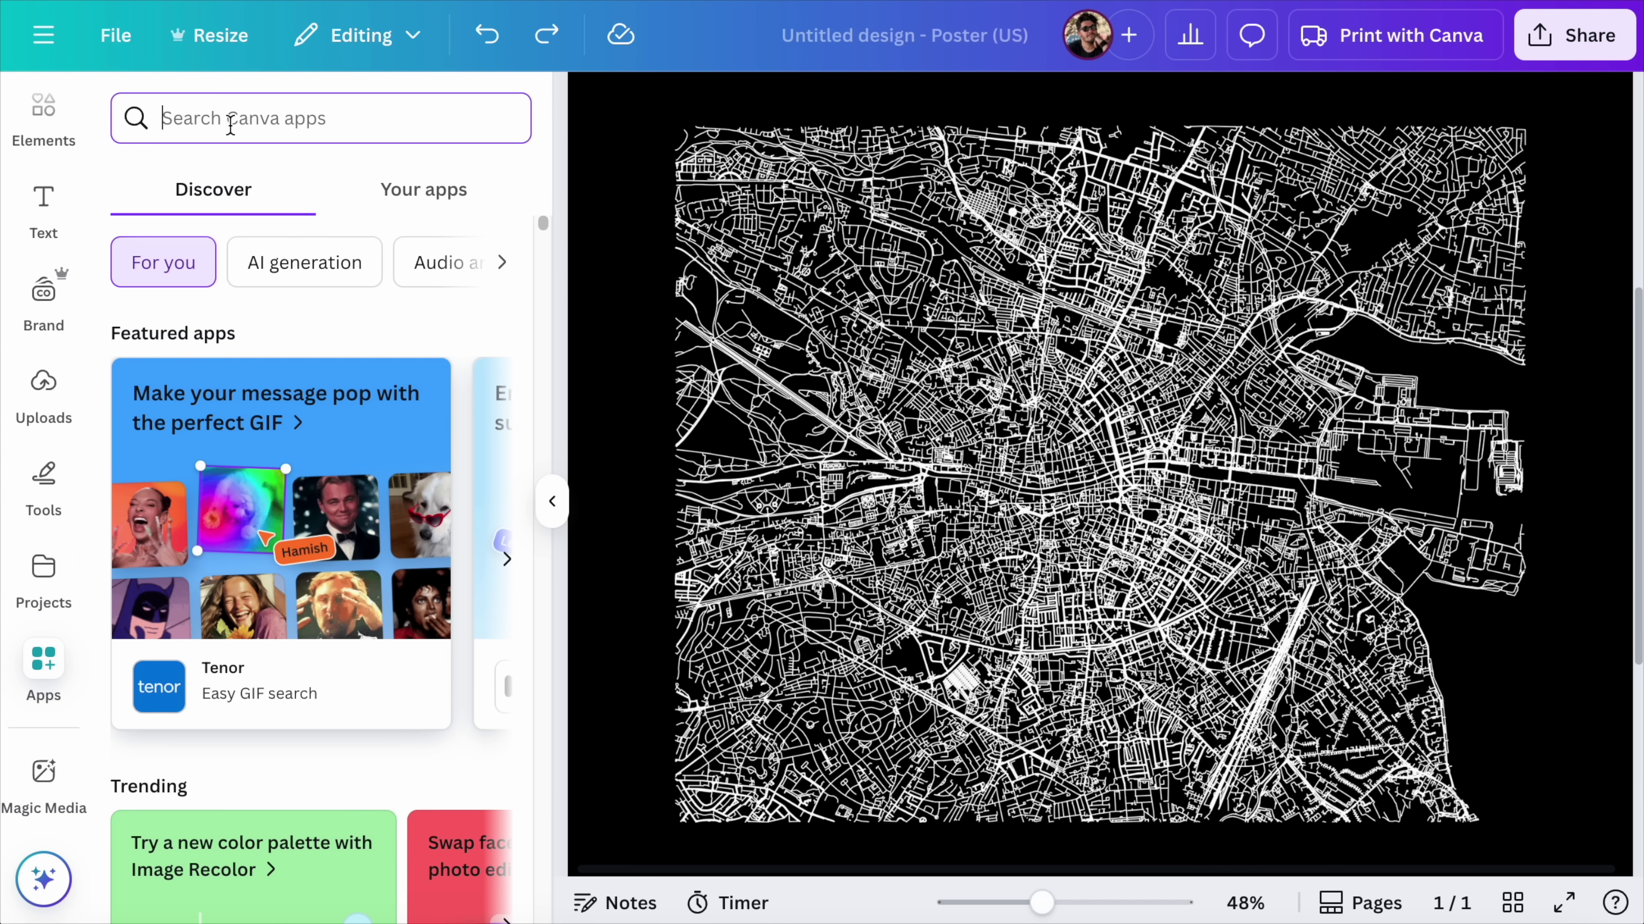
pyautogui.write('clipping masks')
pyautogui.press('Return')
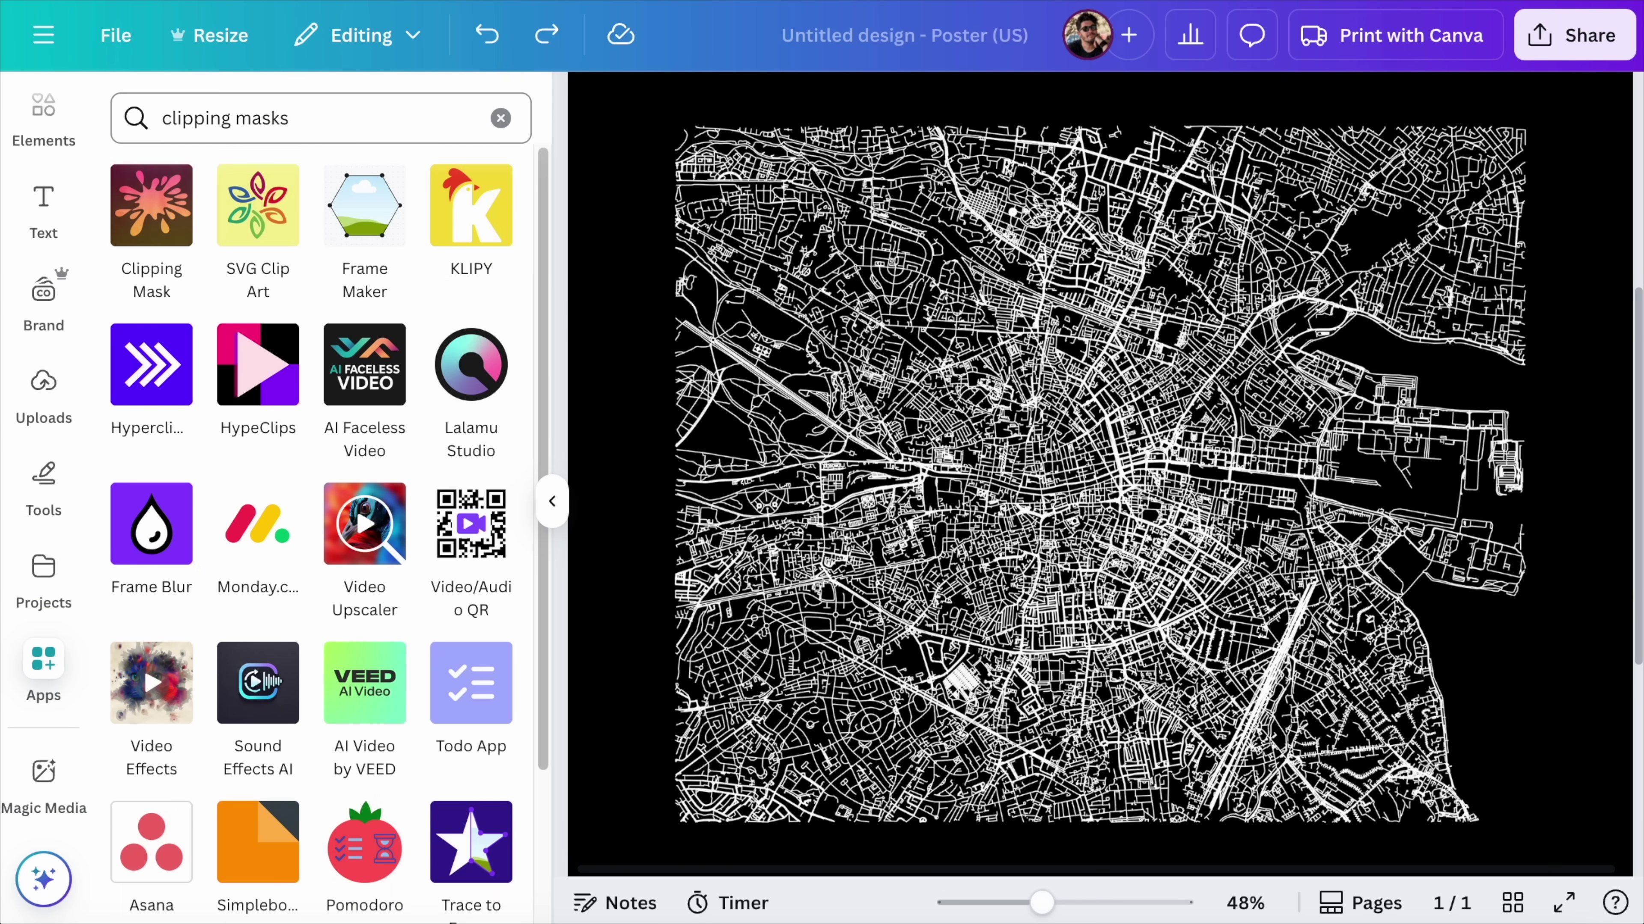
pyautogui.click(181, 203)
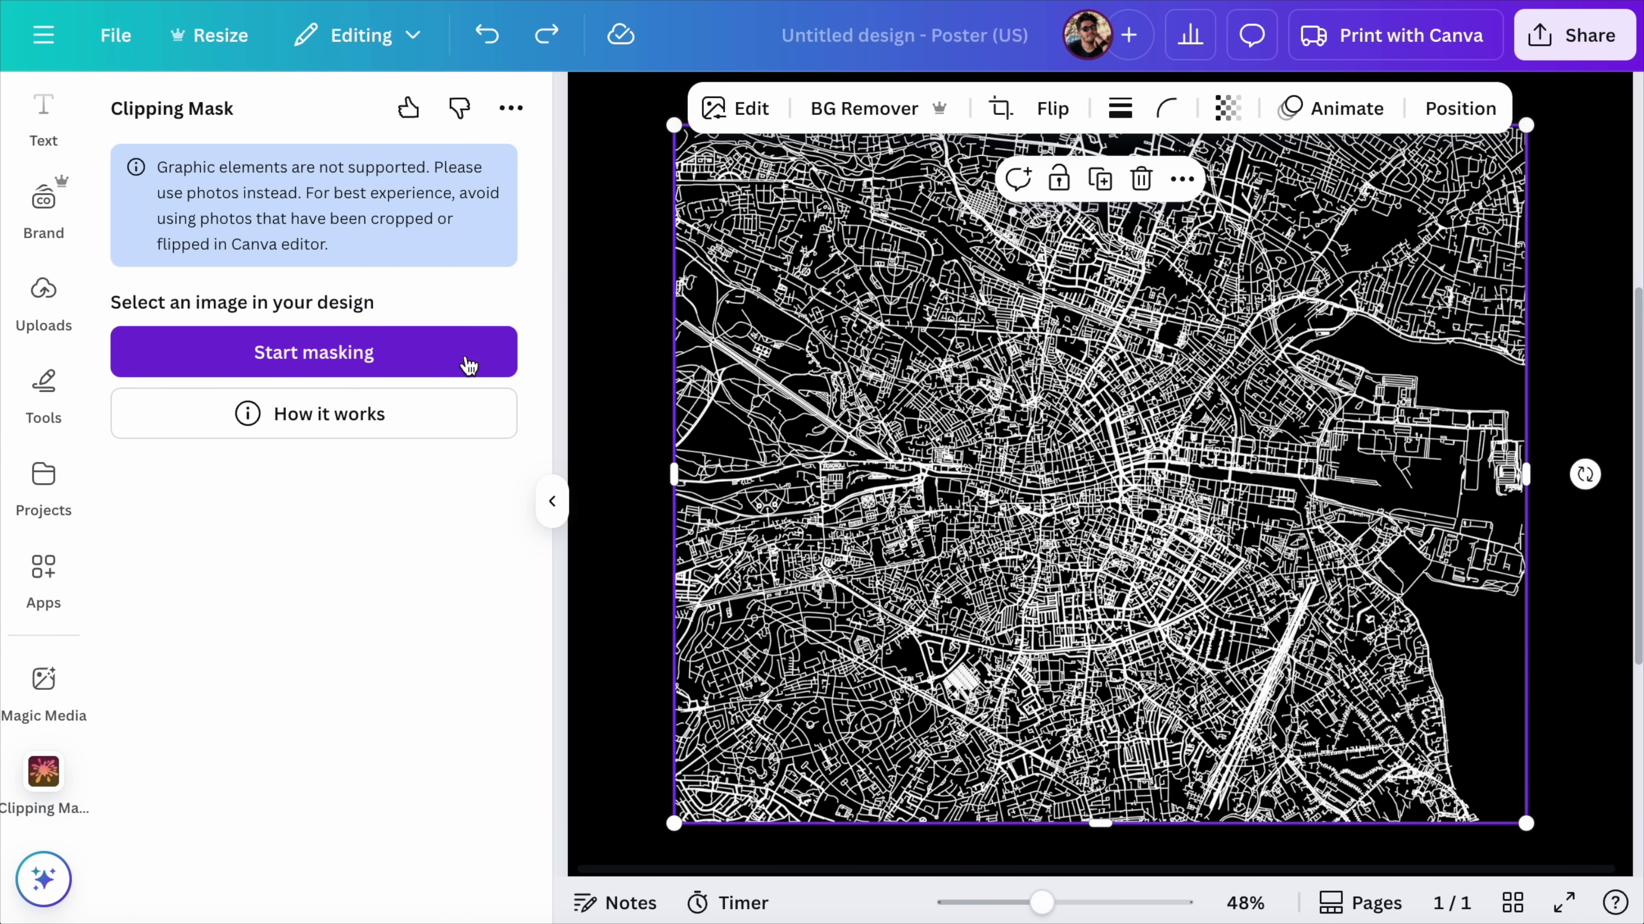
# Start masking the white street map with the four-leaf clover shape and enlarge the mask across the map.
pyautogui.click(467, 367)
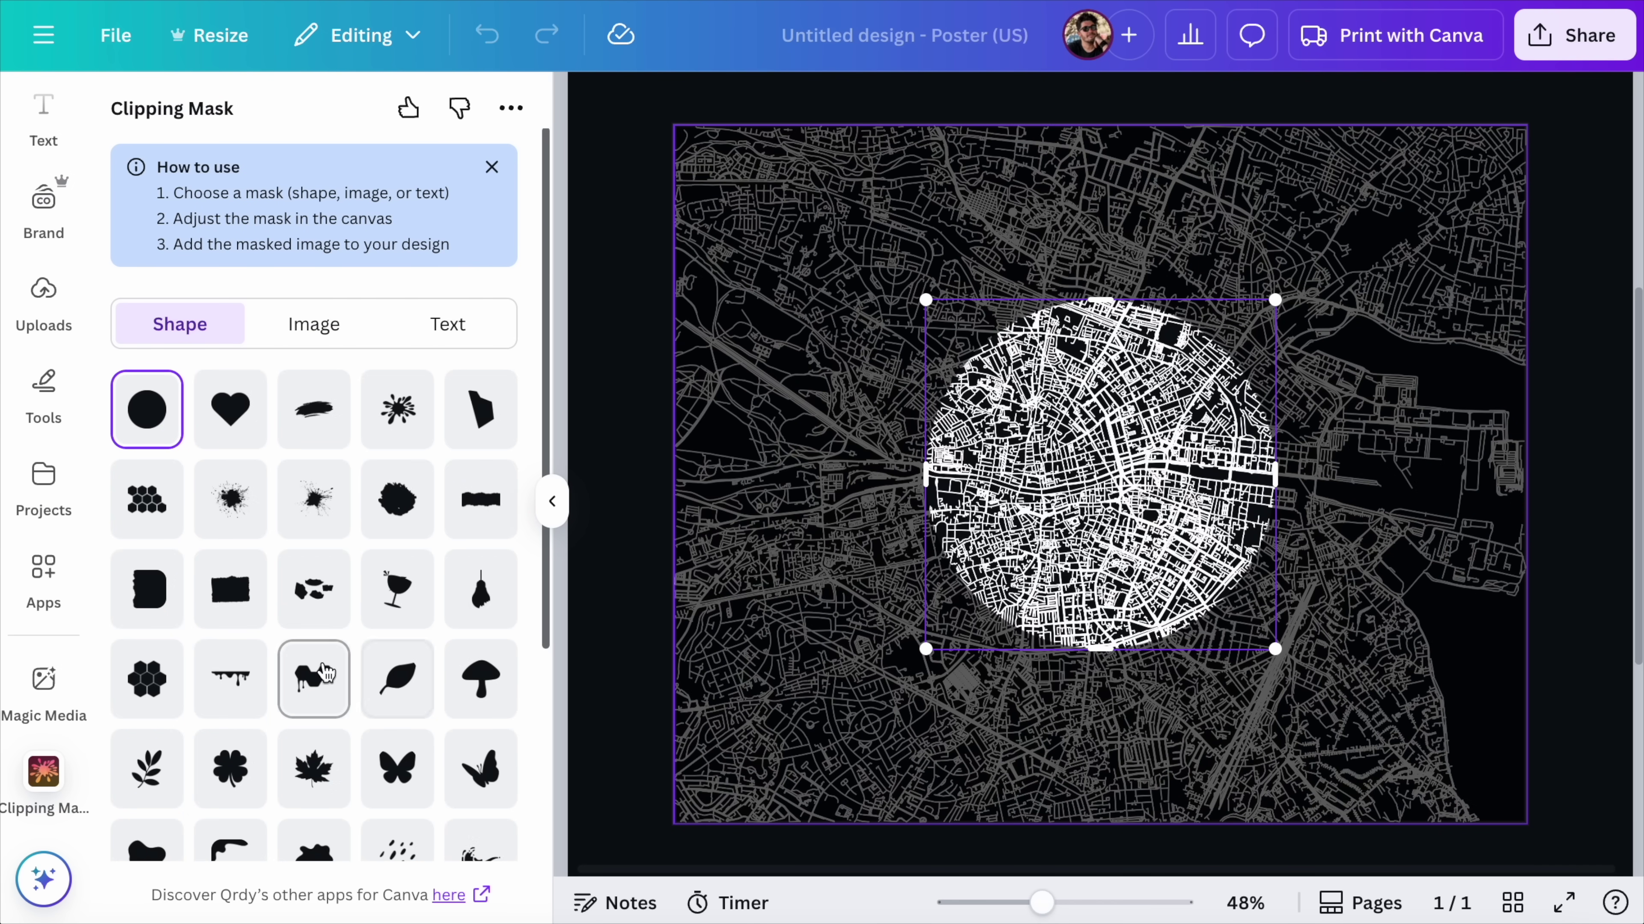
pyautogui.click(241, 788)
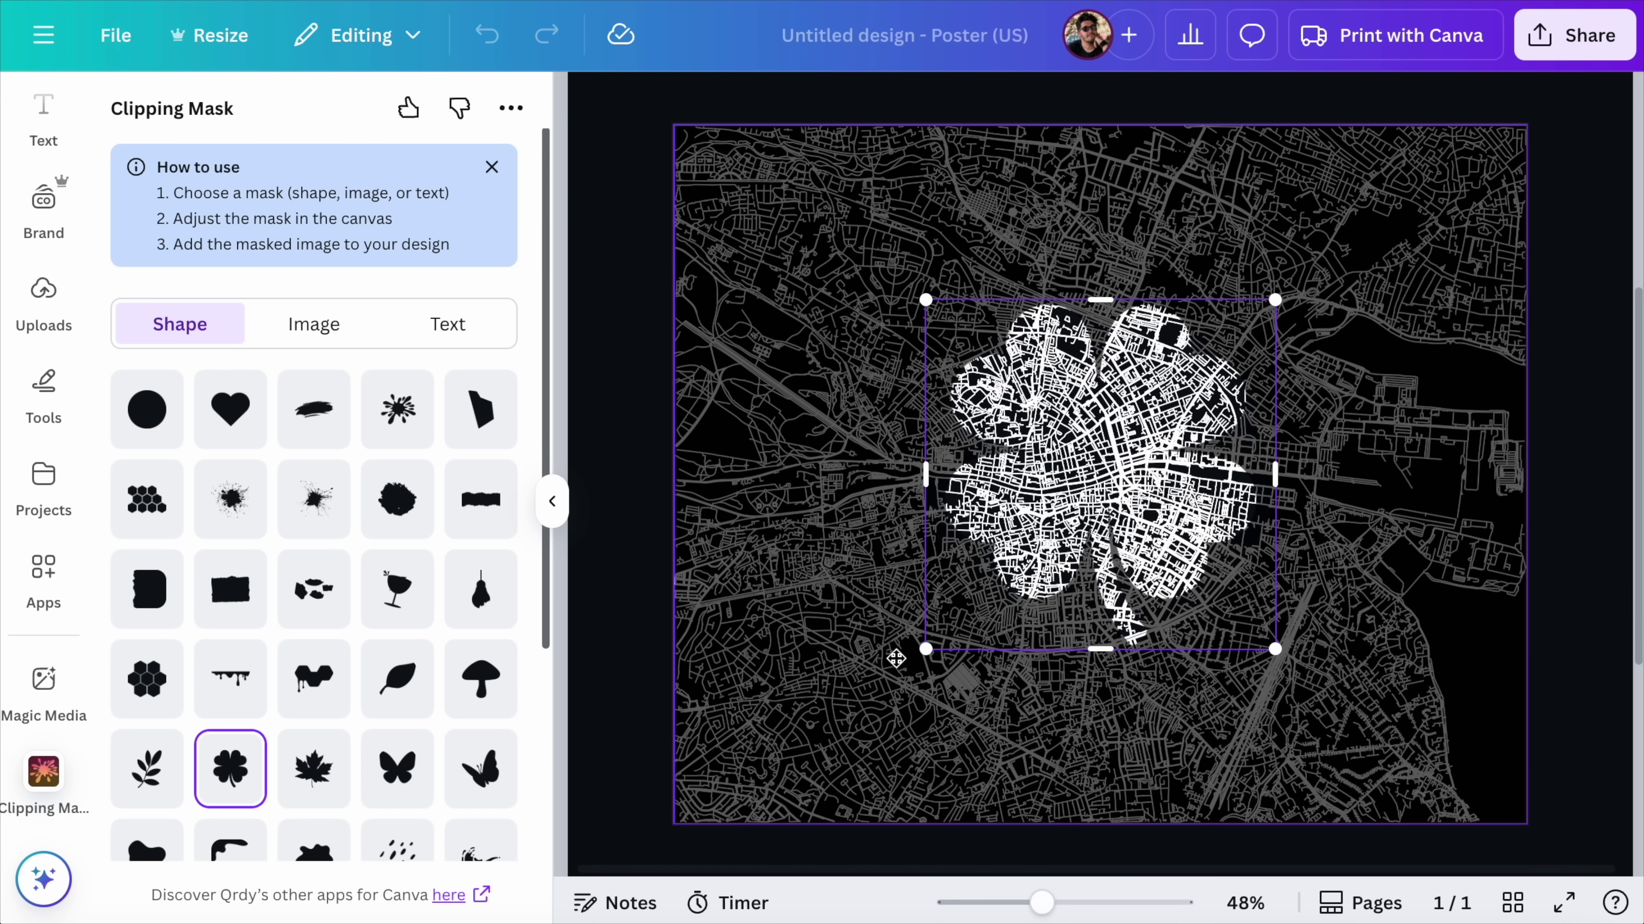
pyautogui.moveTo(759, 819); pyautogui.dragTo(686, 861)
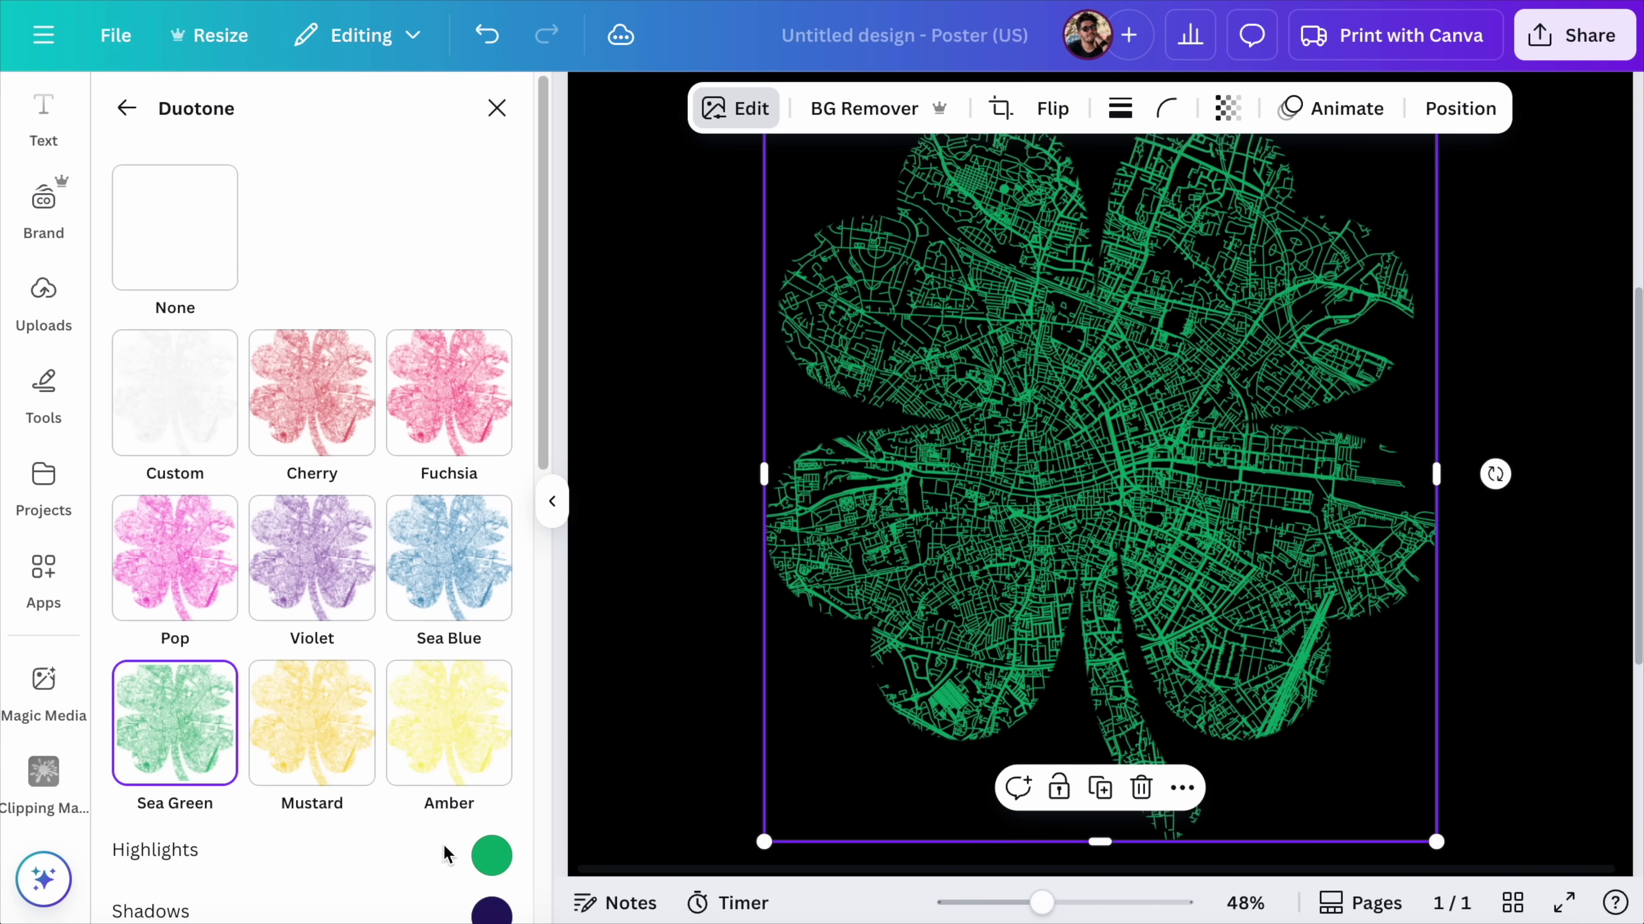
# Set the highlights color of the clover map's Sea Green duotone to a brighter light green.
pyautogui.click(491, 856)
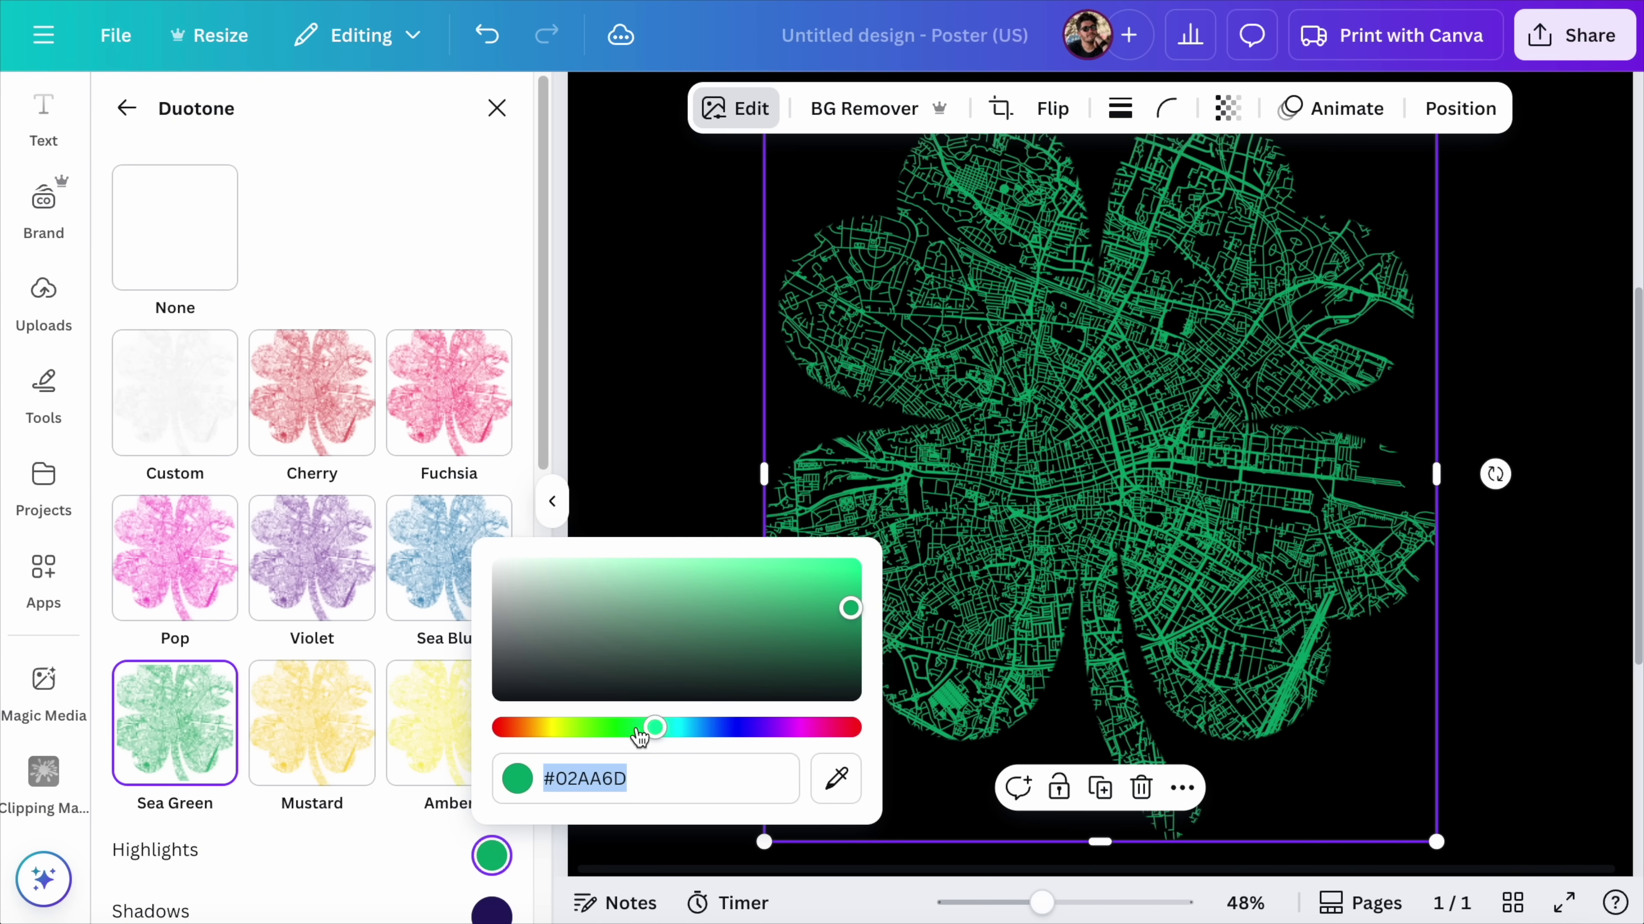
pyautogui.moveTo(795, 582); pyautogui.dragTo(697, 550)
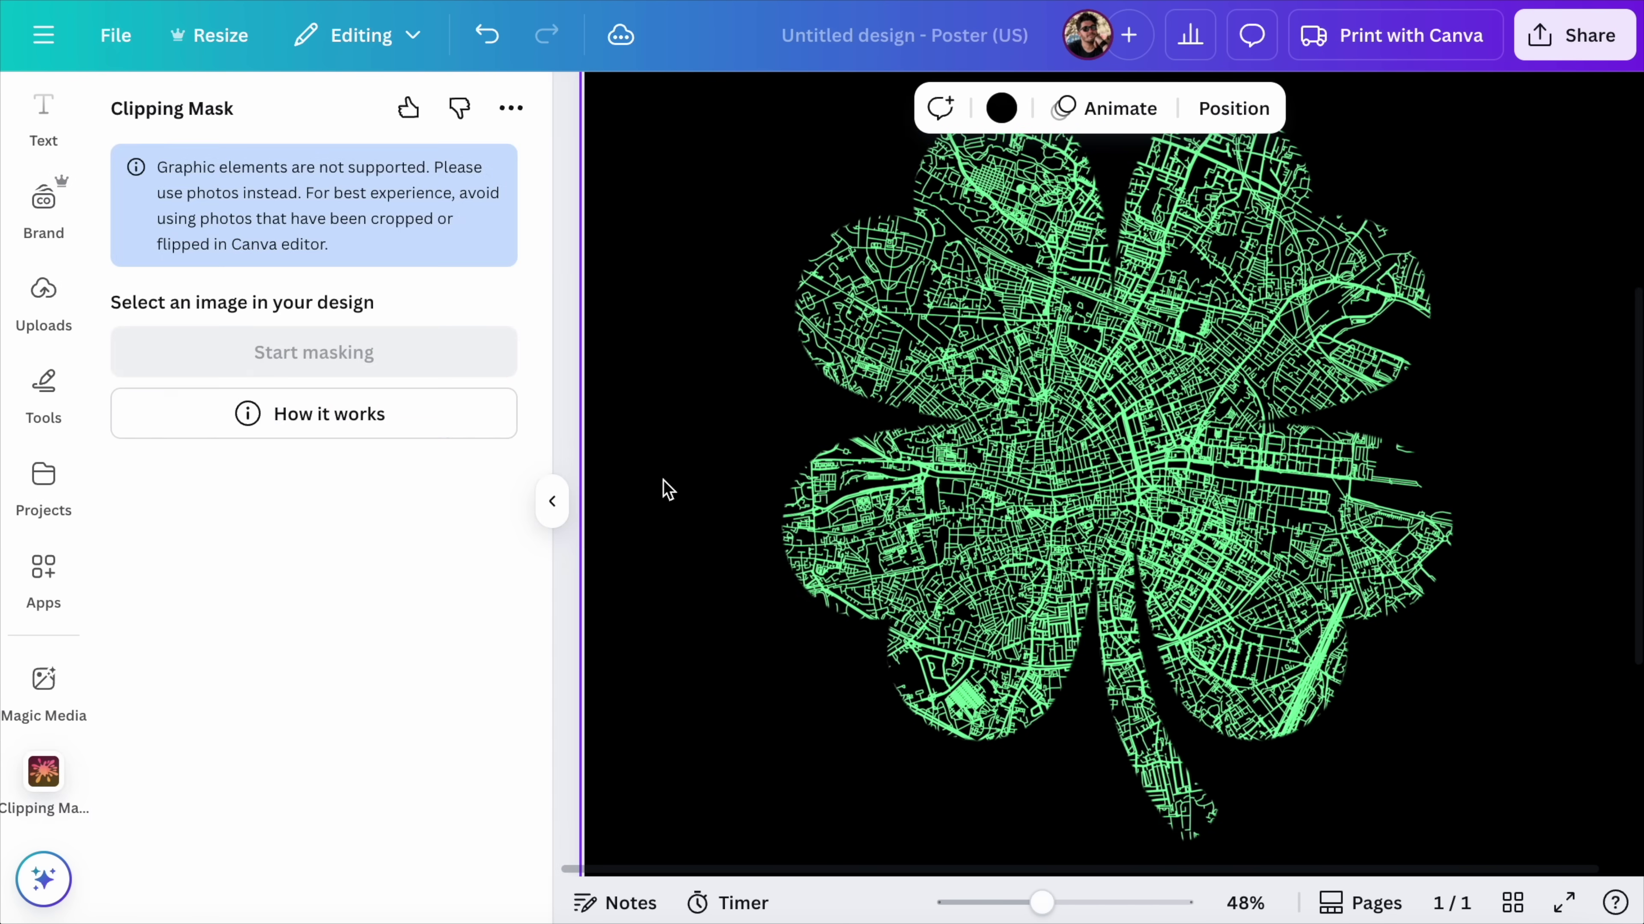
pyautogui.click(553, 501)
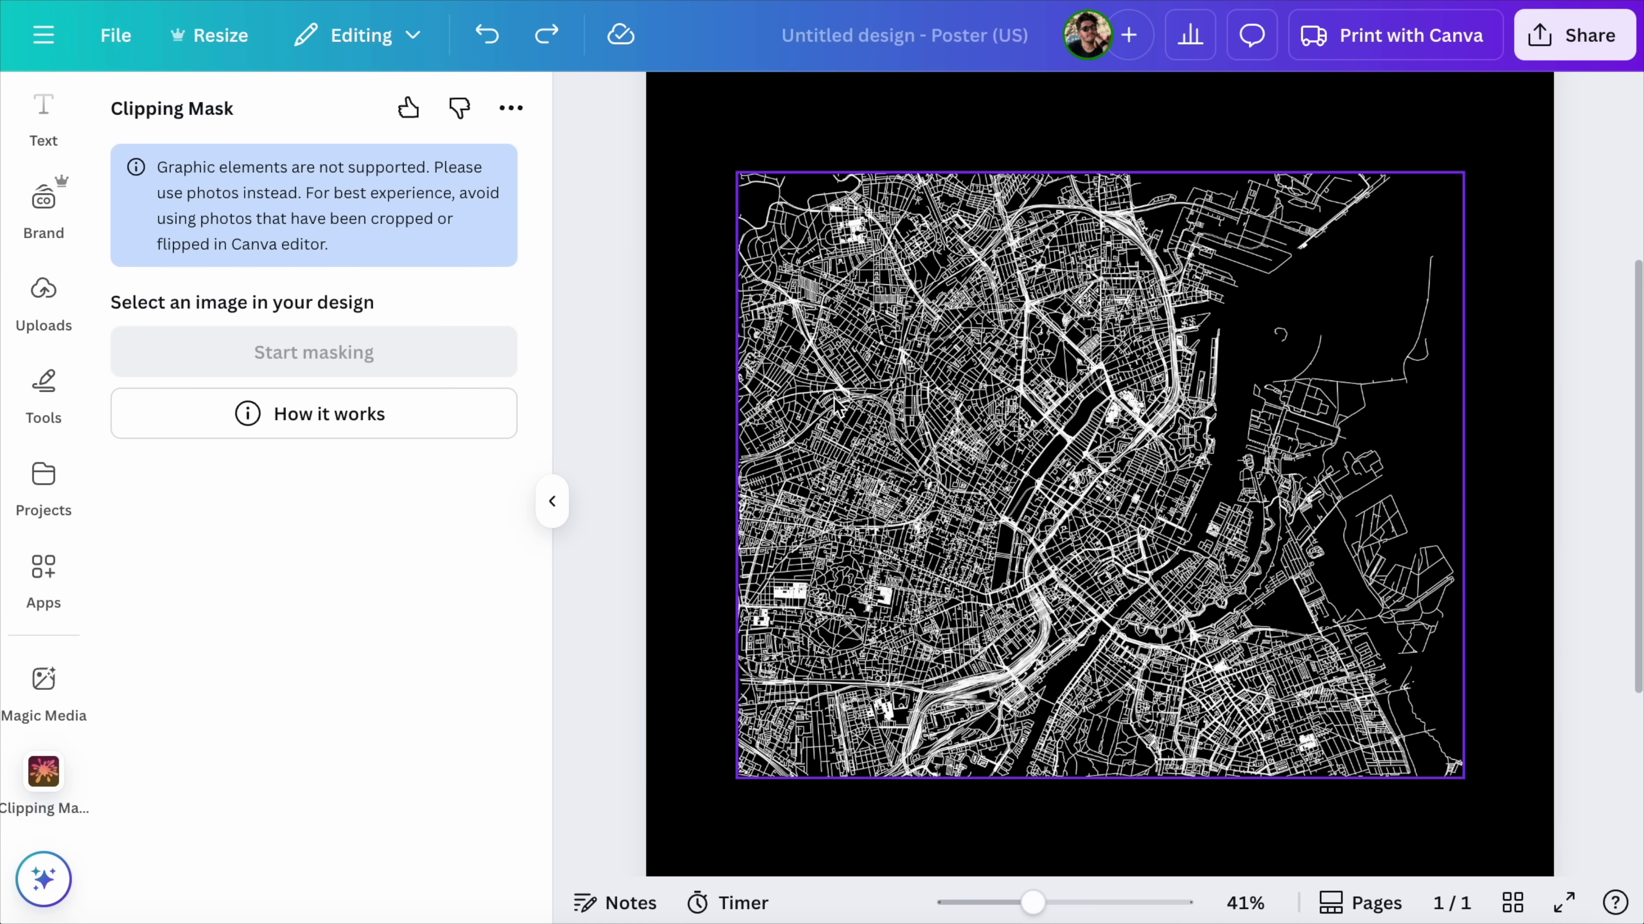
# Mask the Copenhagen roads map with an uploaded HUSTLE lettering image and enlarge the masked lettering on the page.
pyautogui.click(835, 408)
pyautogui.click(385, 358)
pyautogui.click(321, 337)
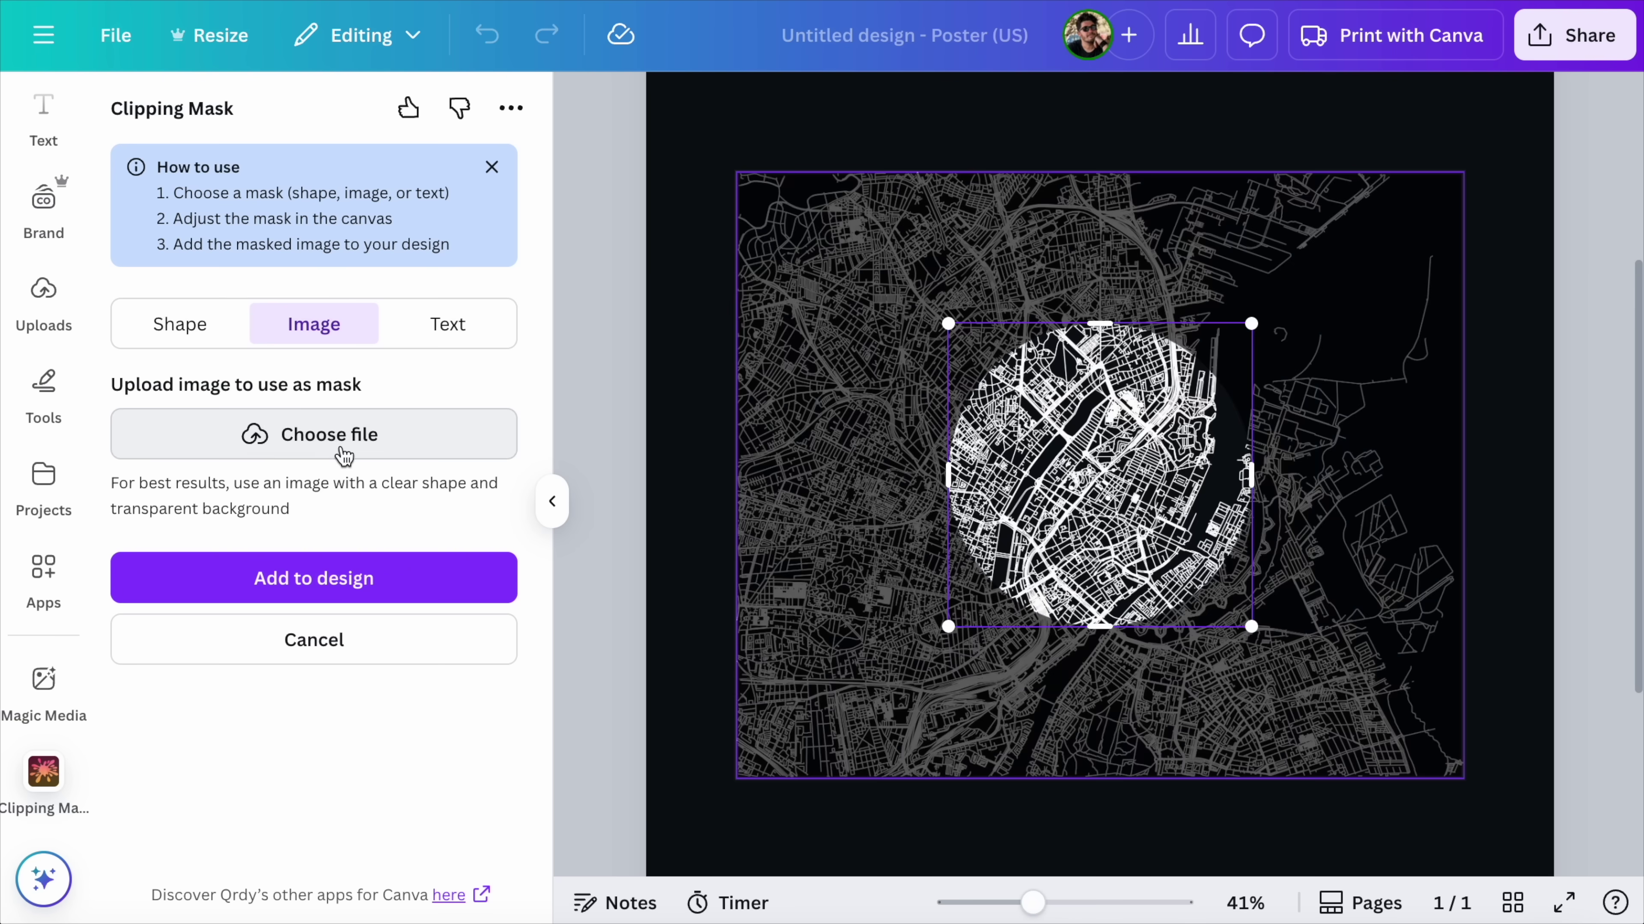
pyautogui.click(342, 450)
pyautogui.click(1265, 634)
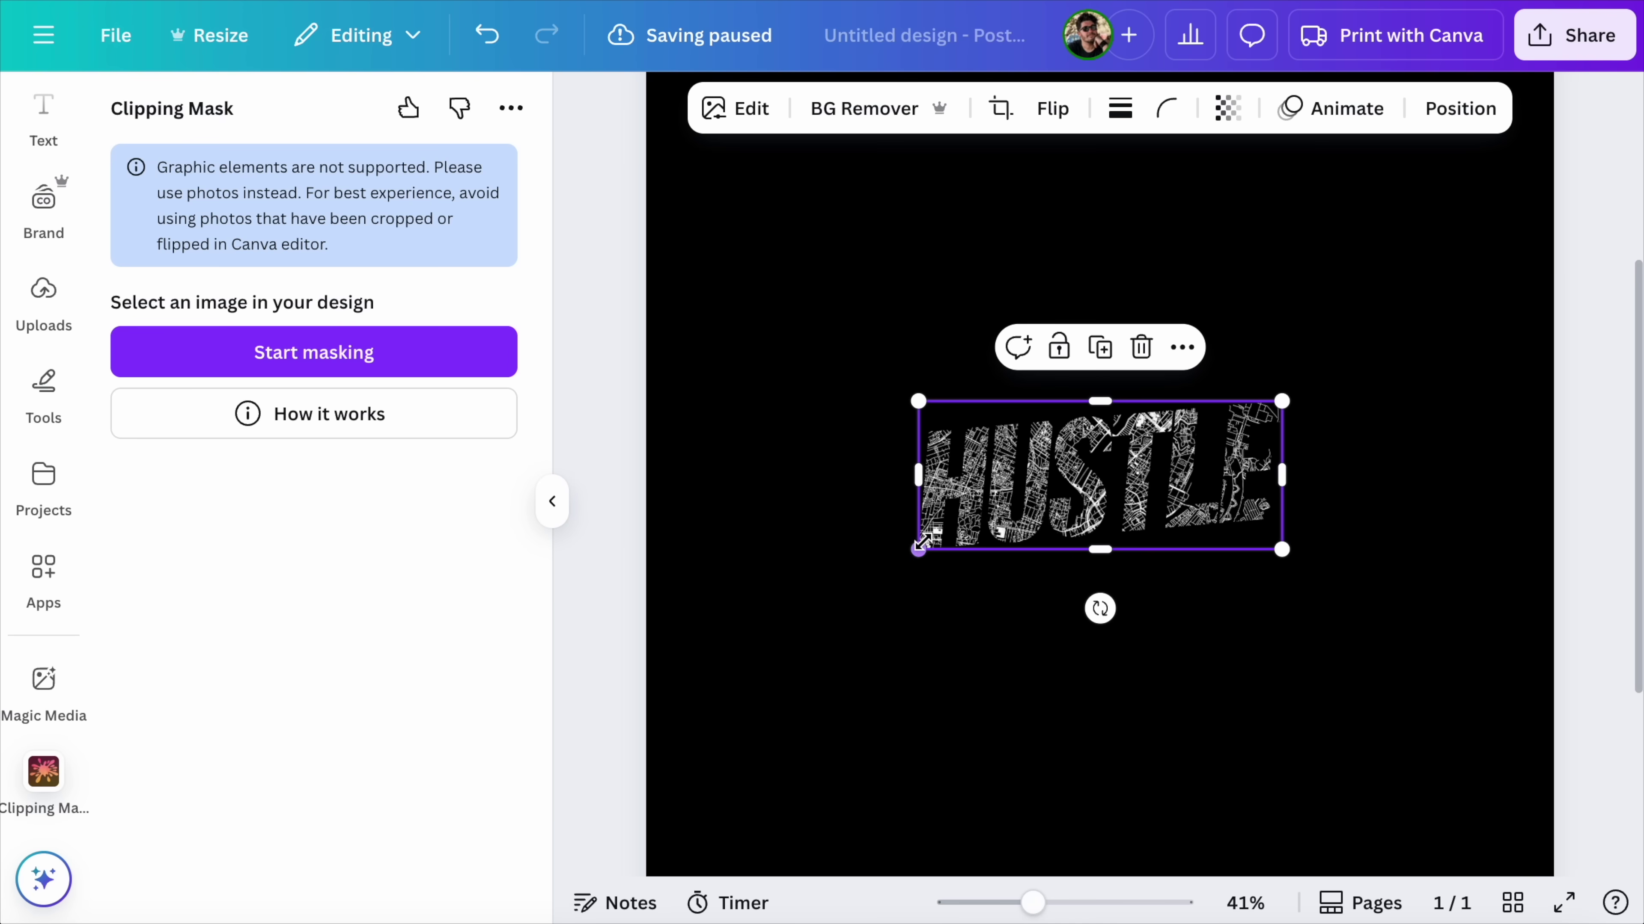
pyautogui.moveTo(917, 547); pyautogui.dragTo(795, 738)
pyautogui.click(932, 738)
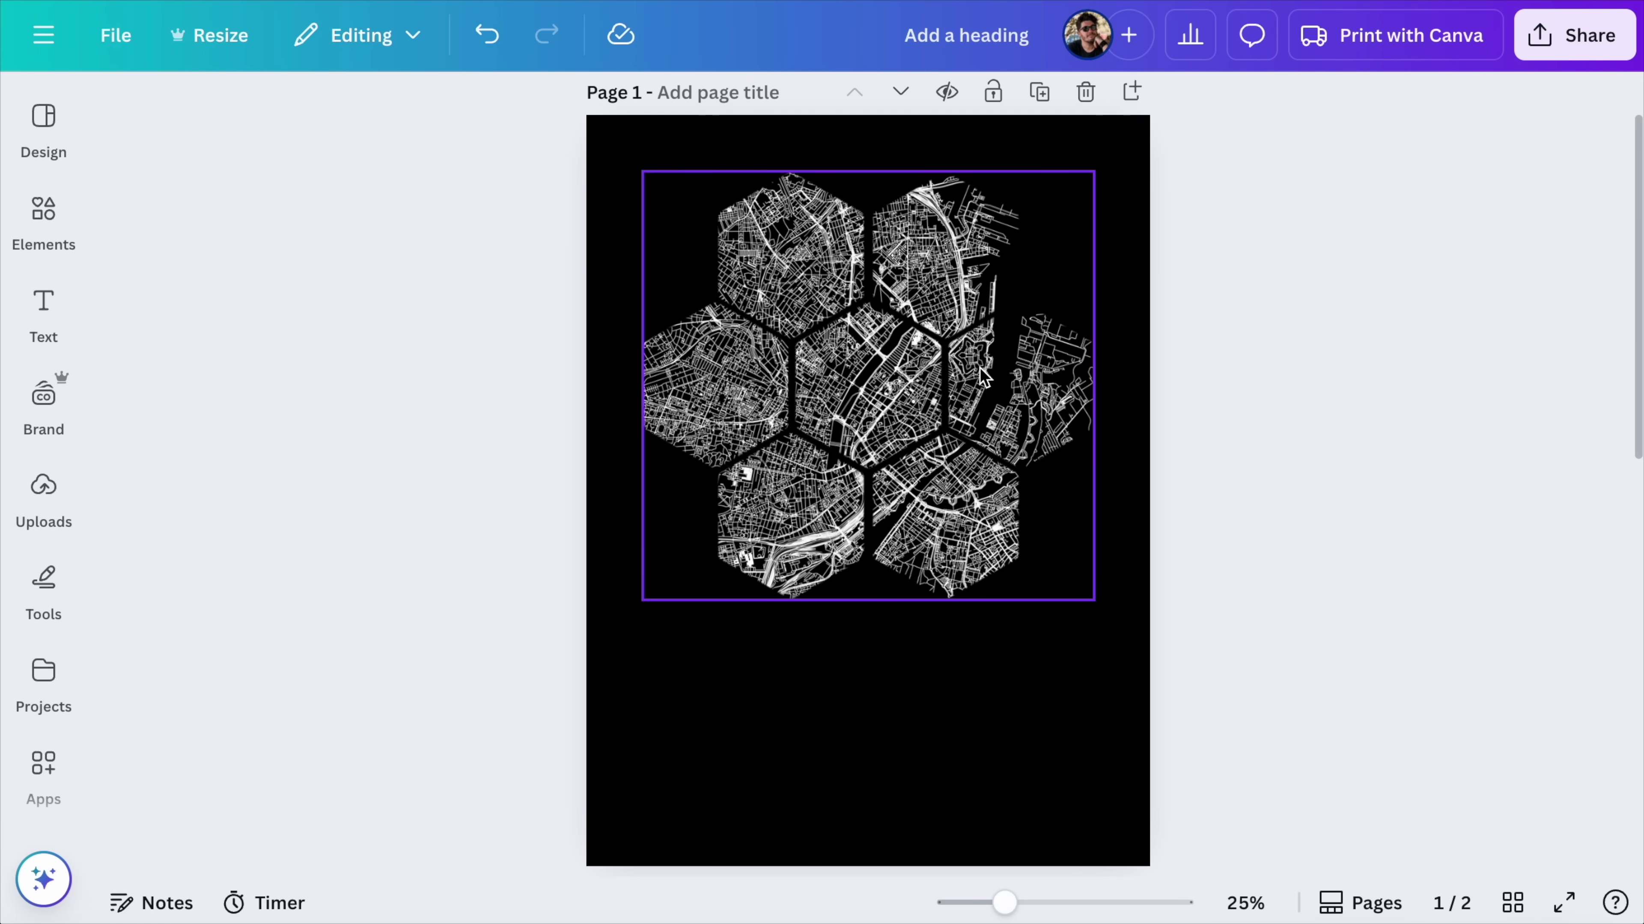
# Add a heading and a subheading text box to the page with the hexagon map.
pyautogui.click(43, 311)
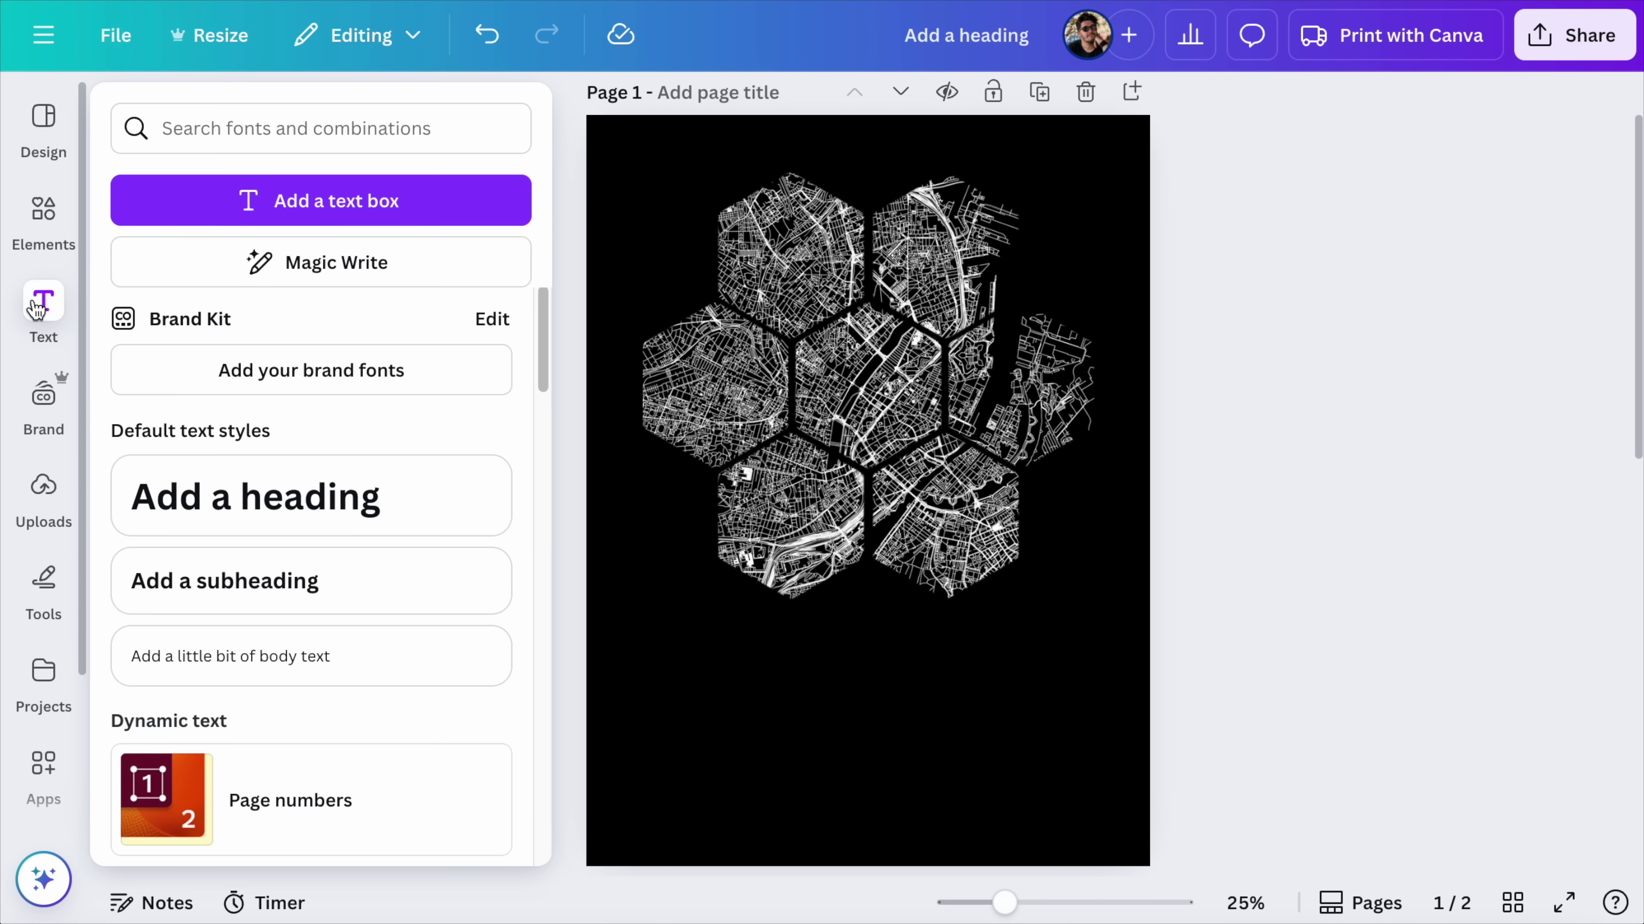
pyautogui.click(226, 514)
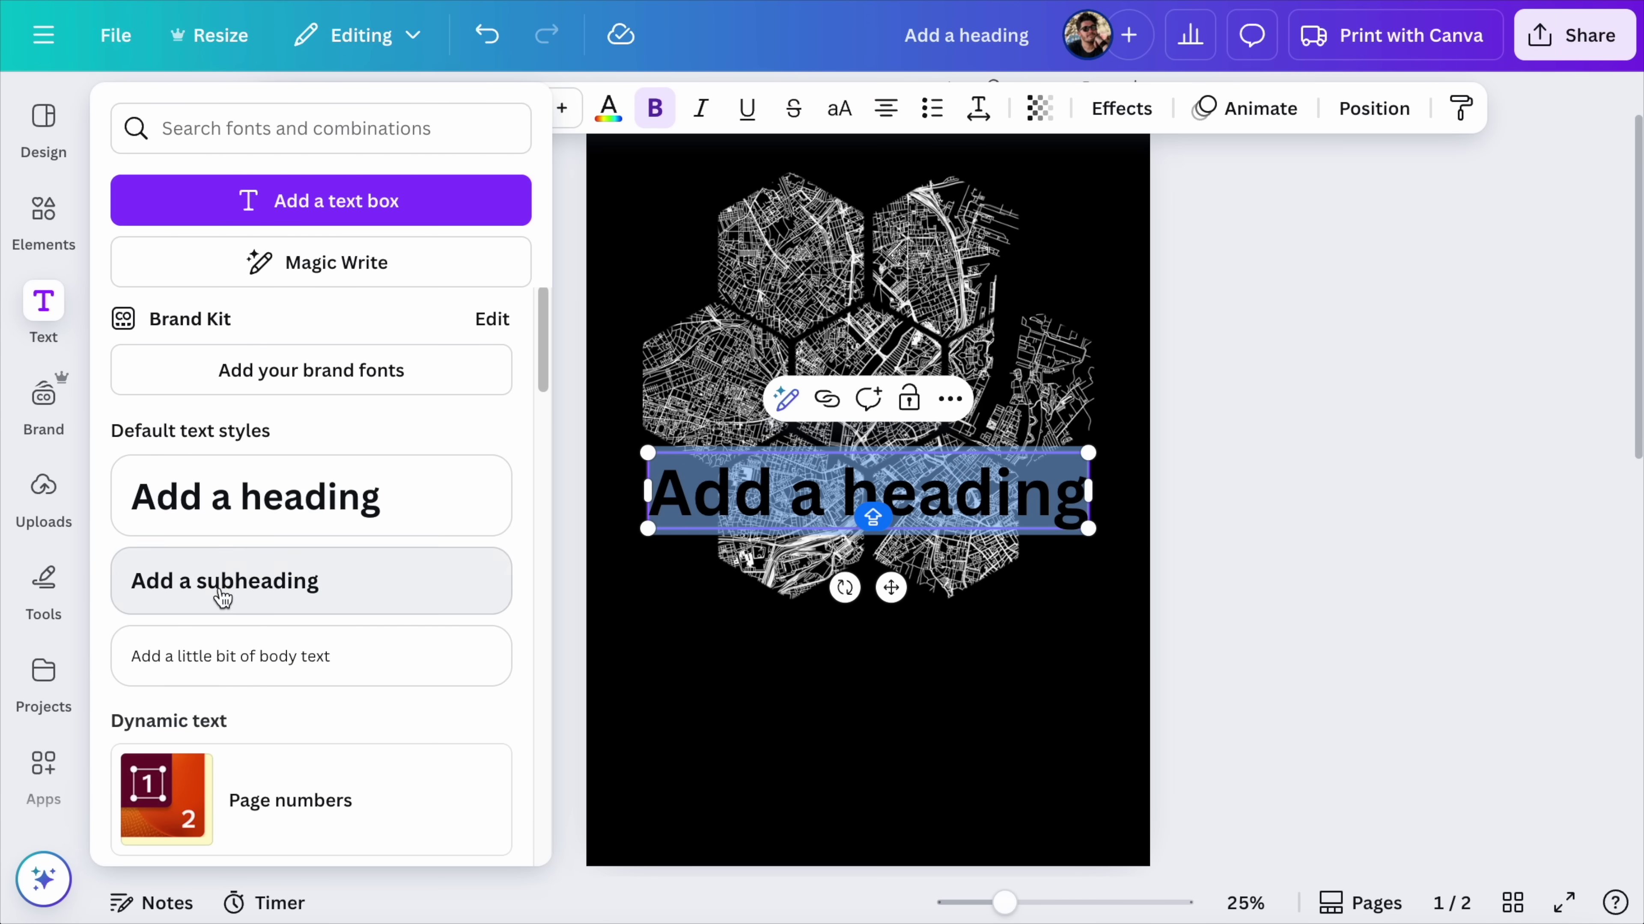
pyautogui.click(285, 592)
# Color the heading and subheading white and move them below the hexagon map.
pyautogui.hotkey('ctrl', 'a')
pyautogui.click(608, 107)
pyautogui.click(253, 369)
pyautogui.moveTo(867, 498); pyautogui.dragTo(867, 672)
# Change the heading to "COPENHAGEN" and the subheading to "55.6761° N, 12.5683° E" with "DENMARK" on the second line.
pyautogui.doubleClick(867, 671)
pyautogui.write('COPENHAGEN')
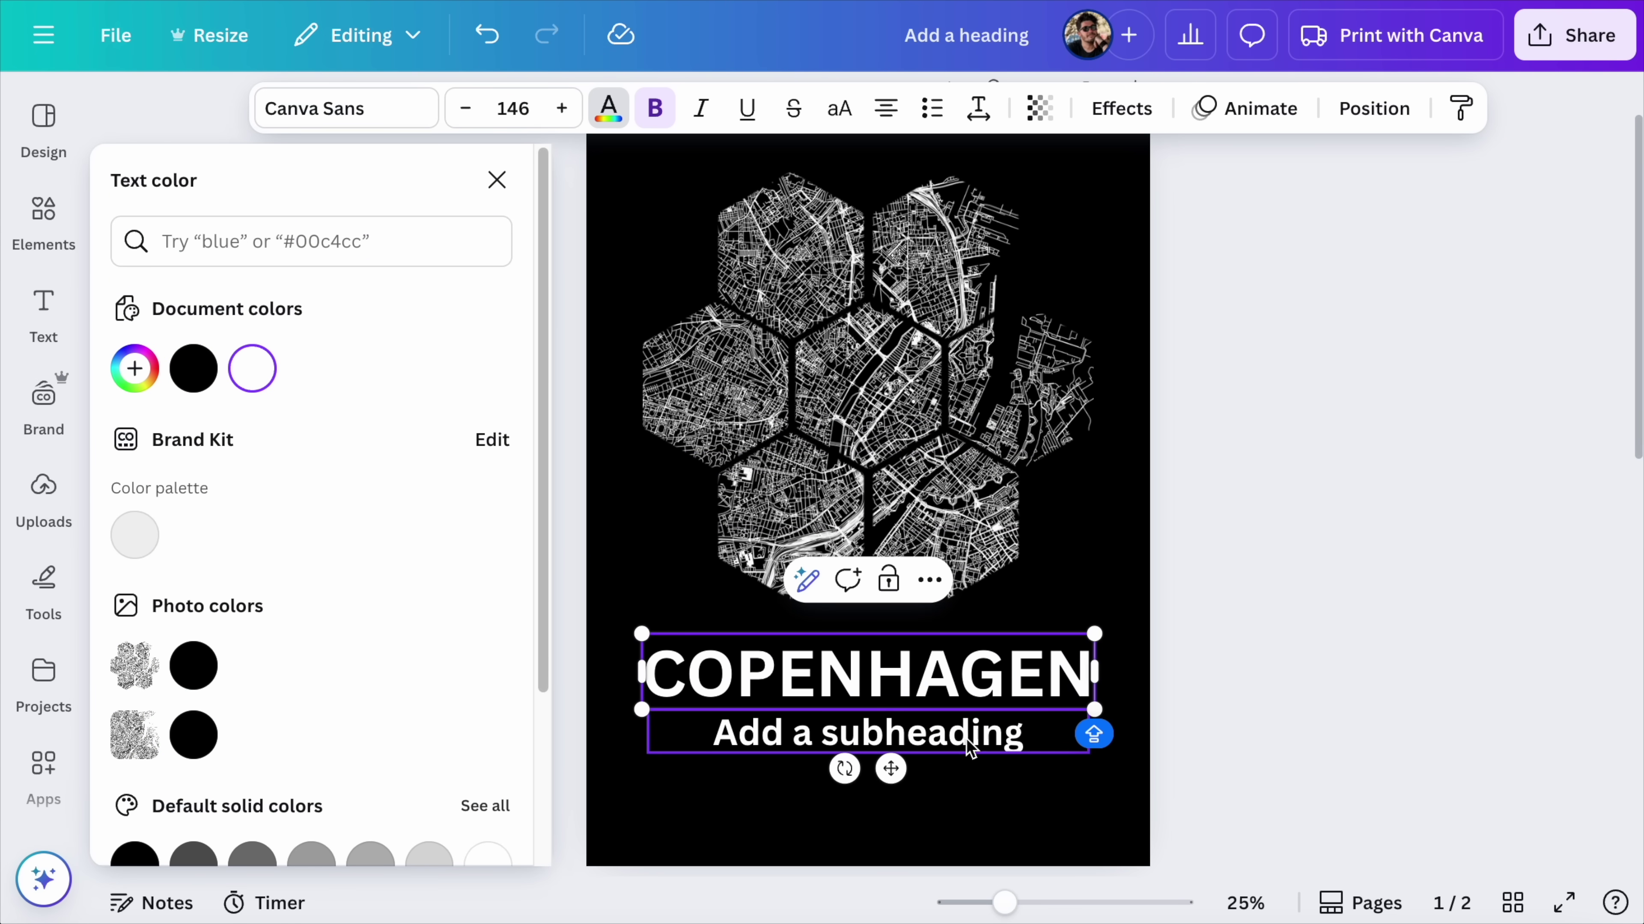
pyautogui.doubleClick(968, 744)
pyautogui.write('55.6761° N, 12.5683° E')
pyautogui.write('DENMARK')
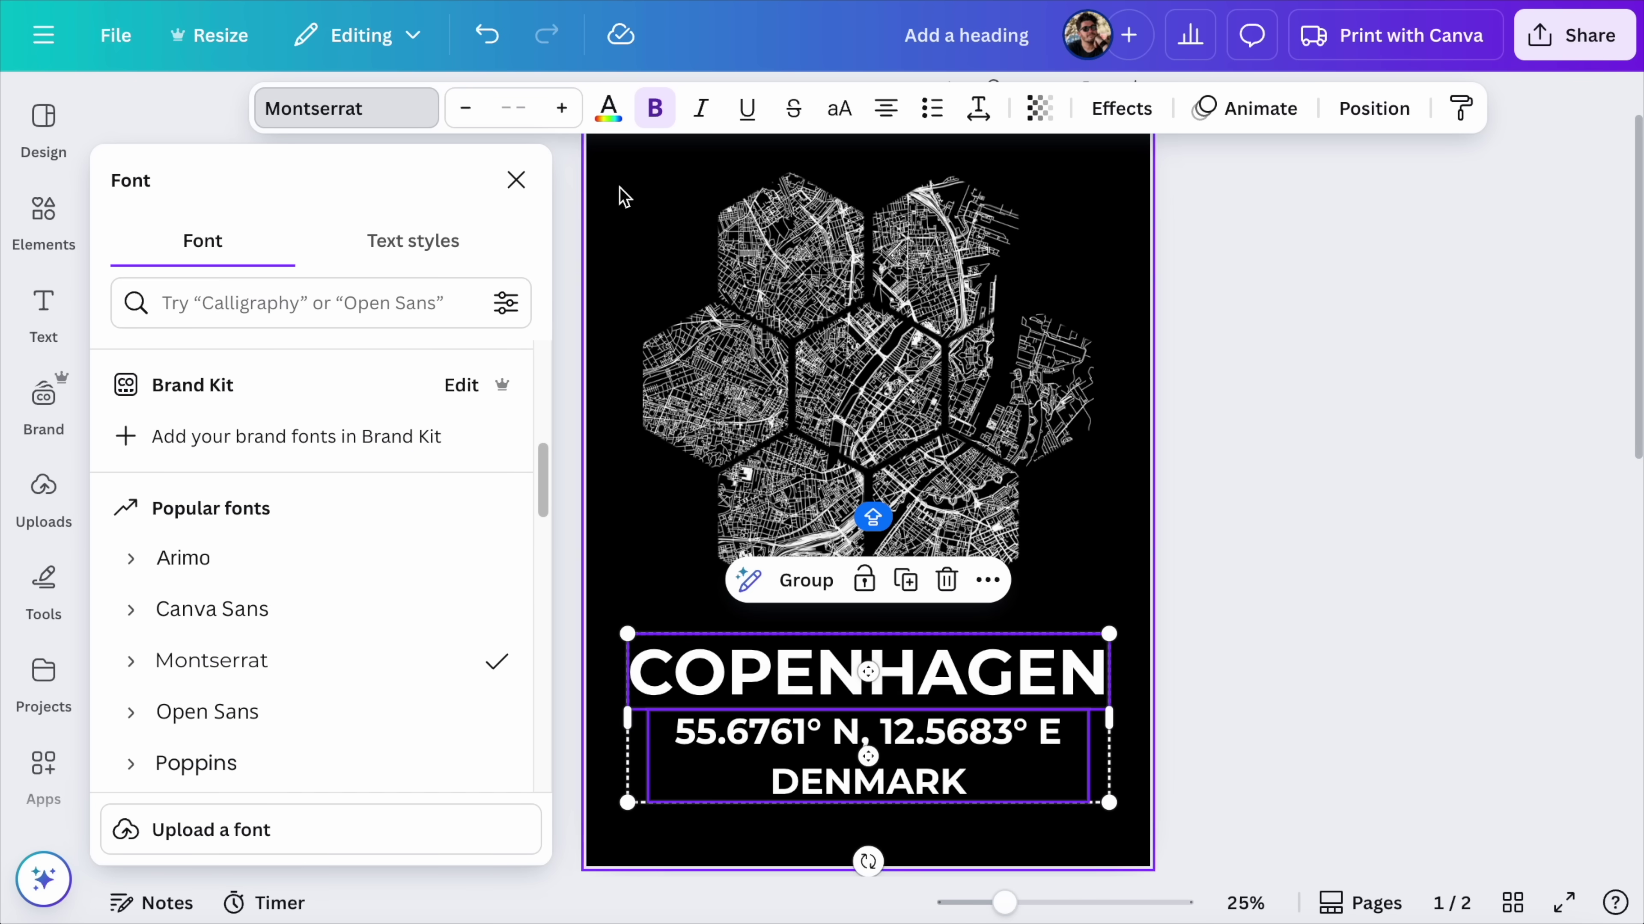
# Remove the bold formatting from both text boxes and set the COPENHAGEN heading's font size to 90.
pyautogui.hotkey('ctrl', 'b')
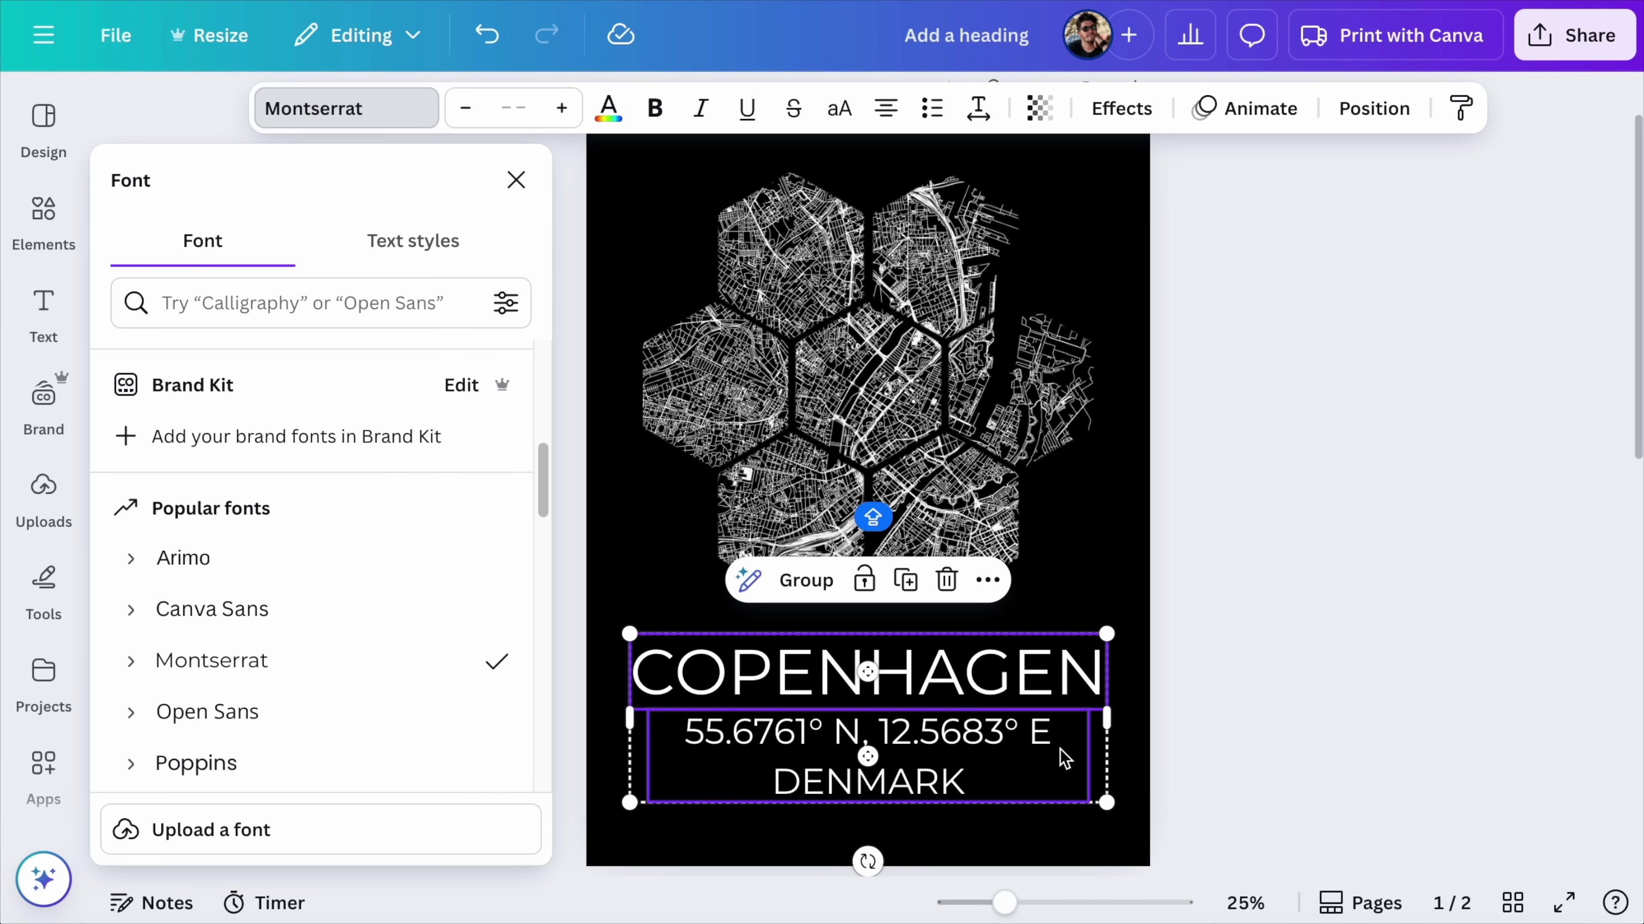
pyautogui.click(526, 110)
pyautogui.write('90')
pyautogui.press('Return')
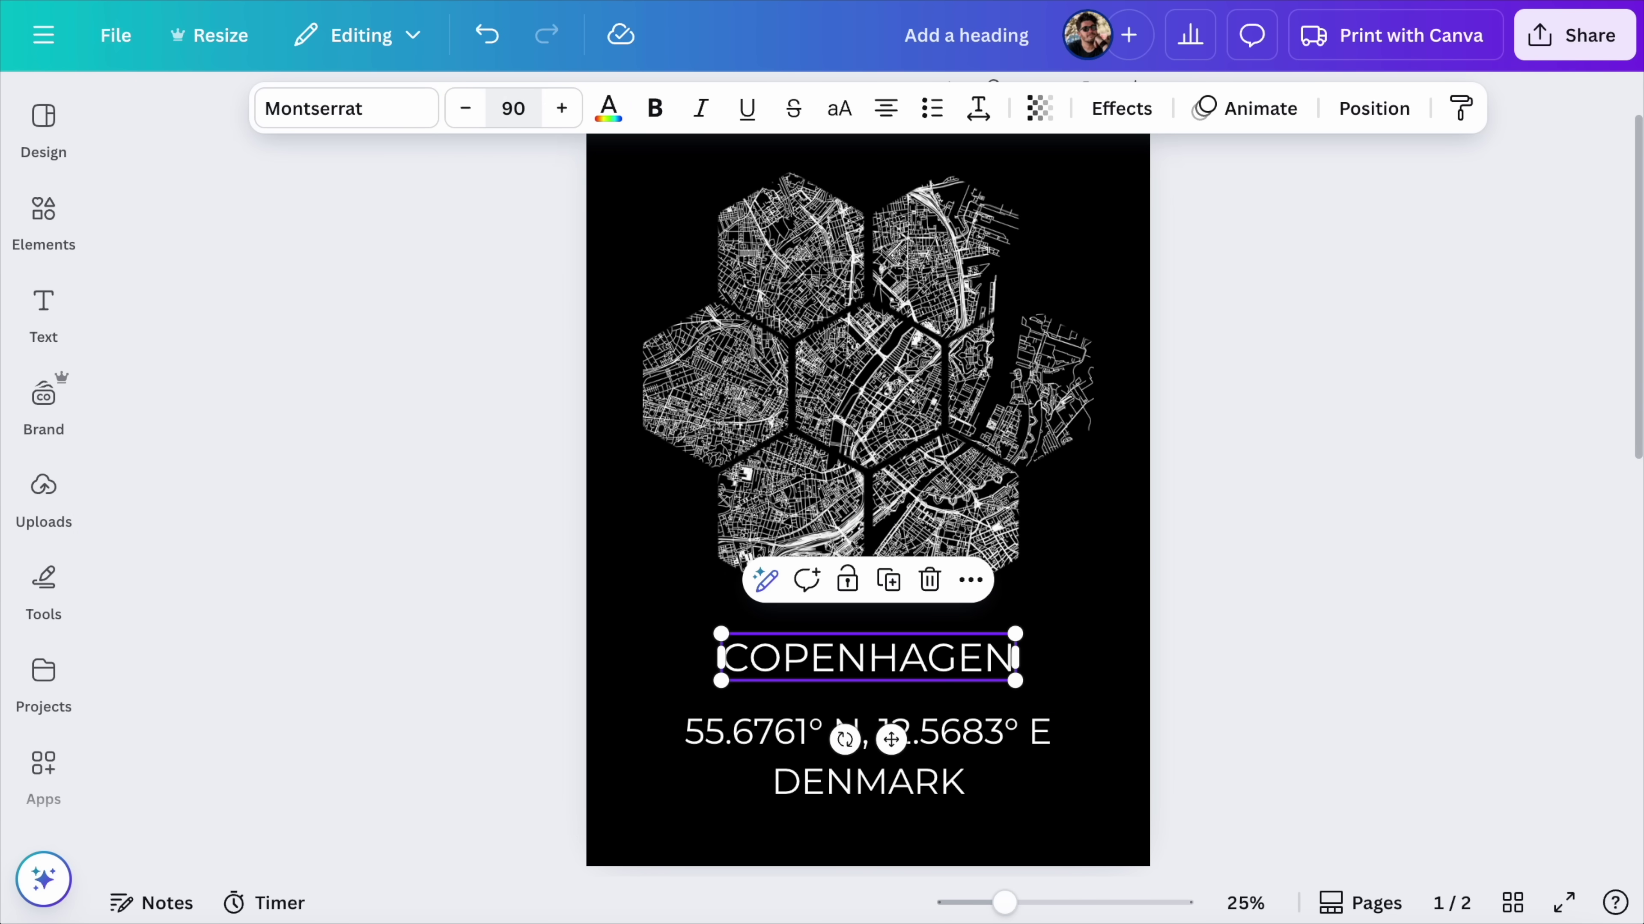
# Widen the letter spacing of the COPENHAGEN heading and the coordinates subheading, and reduce the subheading to font size 40.
pyautogui.click(978, 109)
pyautogui.moveTo(889, 216); pyautogui.dragTo(956, 227)
pyautogui.click(944, 729)
pyautogui.click(977, 111)
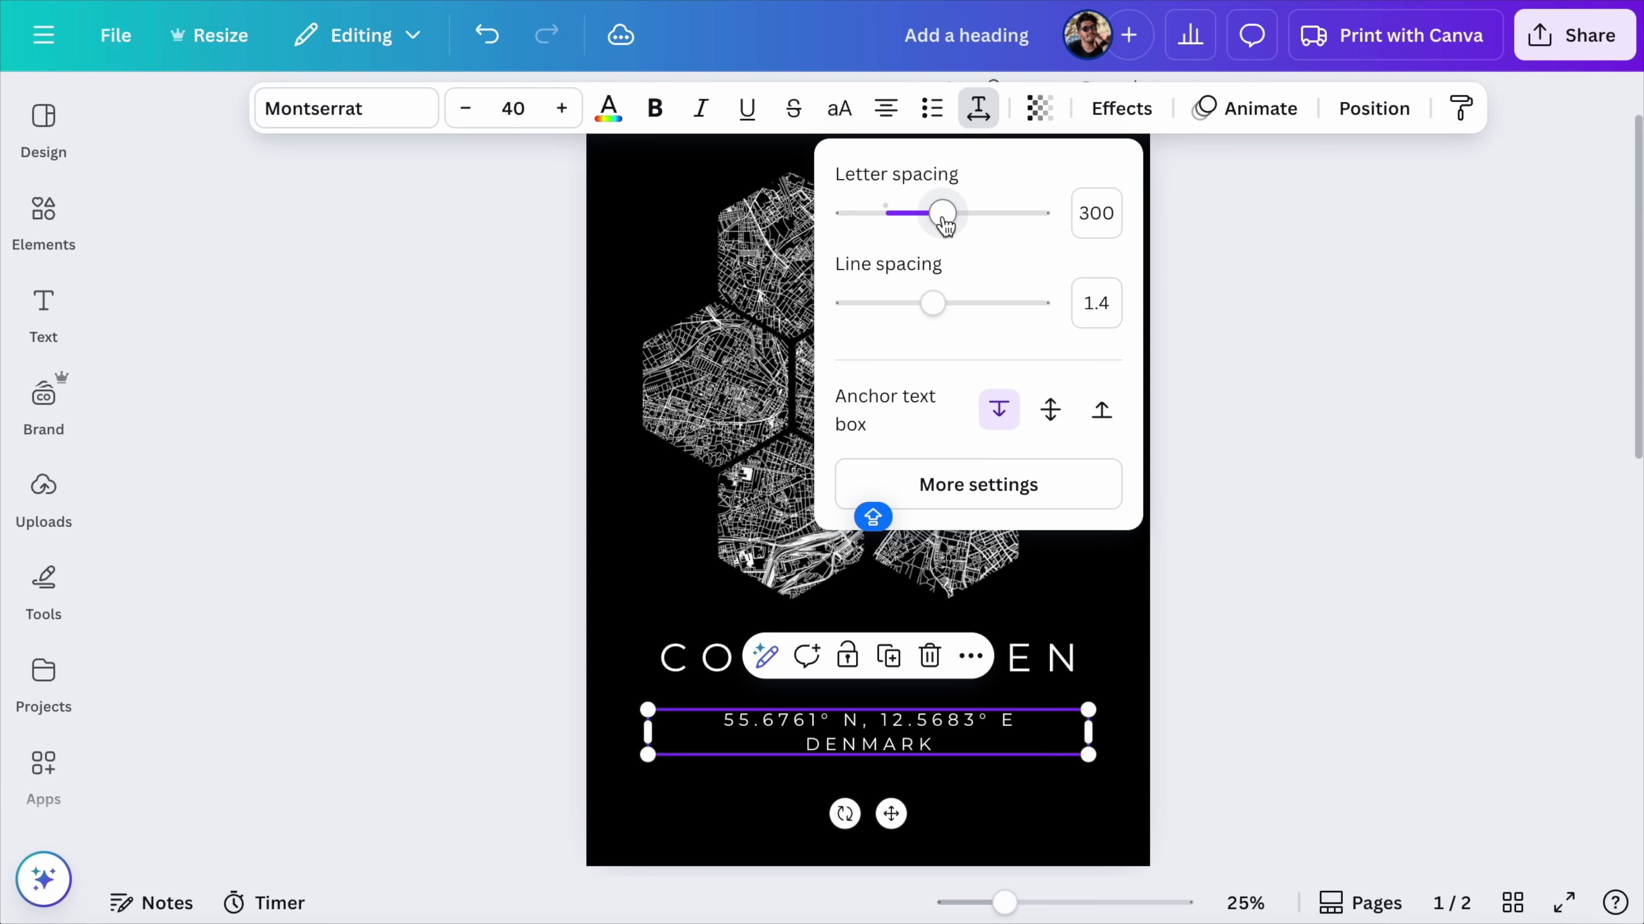
# Enlarge the COPENHAGEN heading to font size 99 and insert an empty line between the coordinates and DENMARK.
pyautogui.click(1067, 661)
pyautogui.moveTo(1083, 681); pyautogui.dragTo(1106, 683)
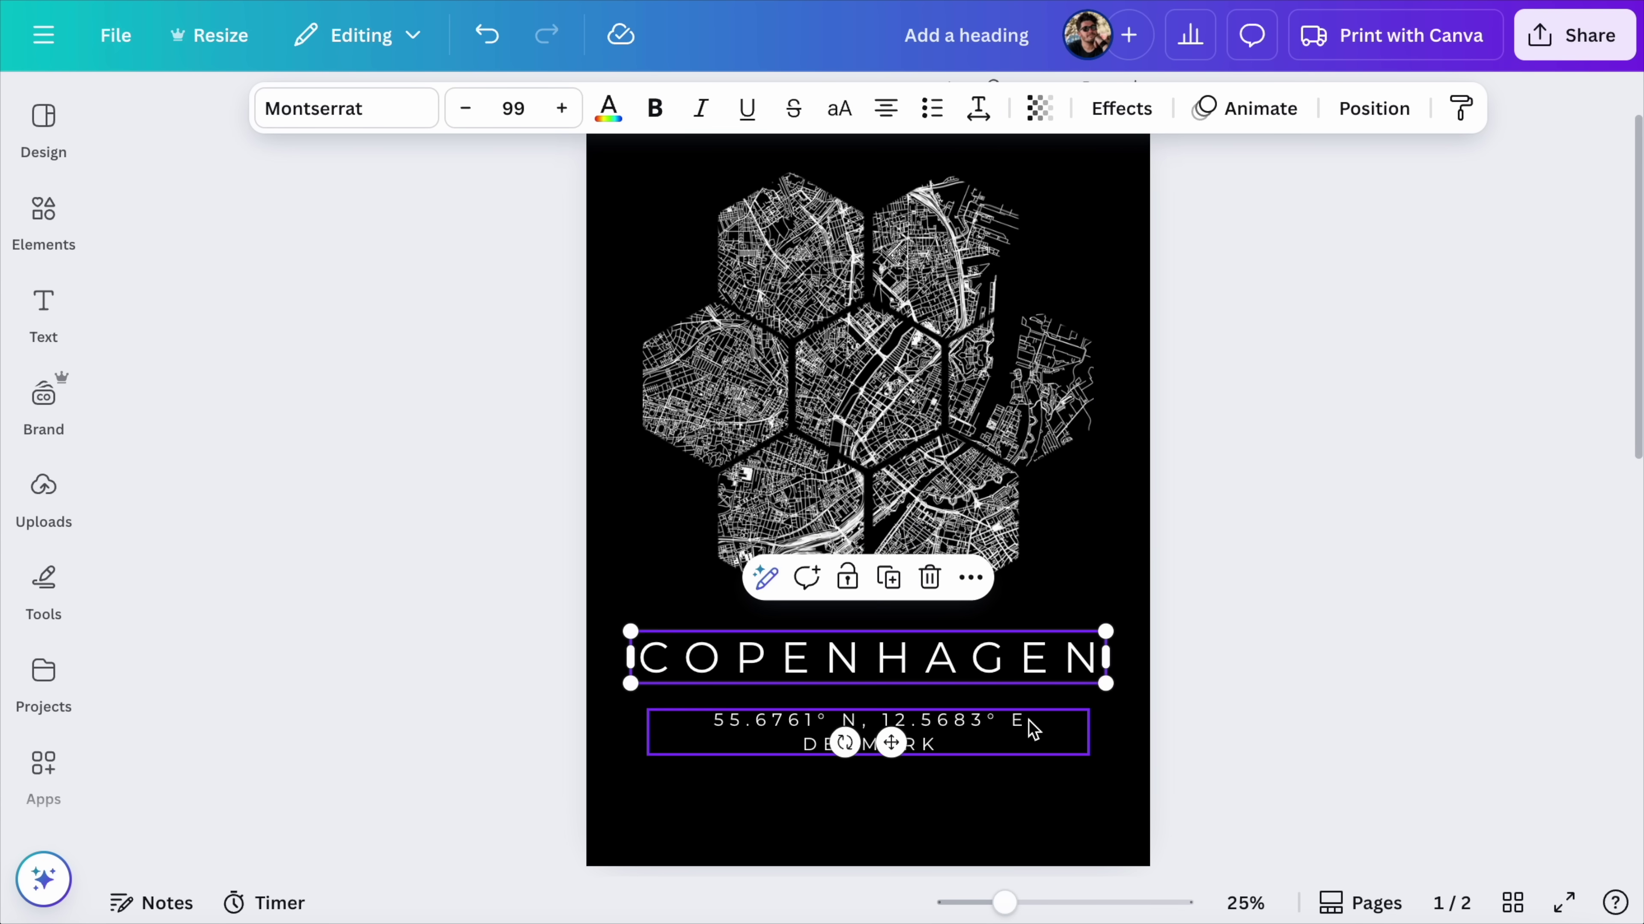
pyautogui.click(1033, 730)
pyautogui.click(1040, 722)
pyautogui.press('Return')
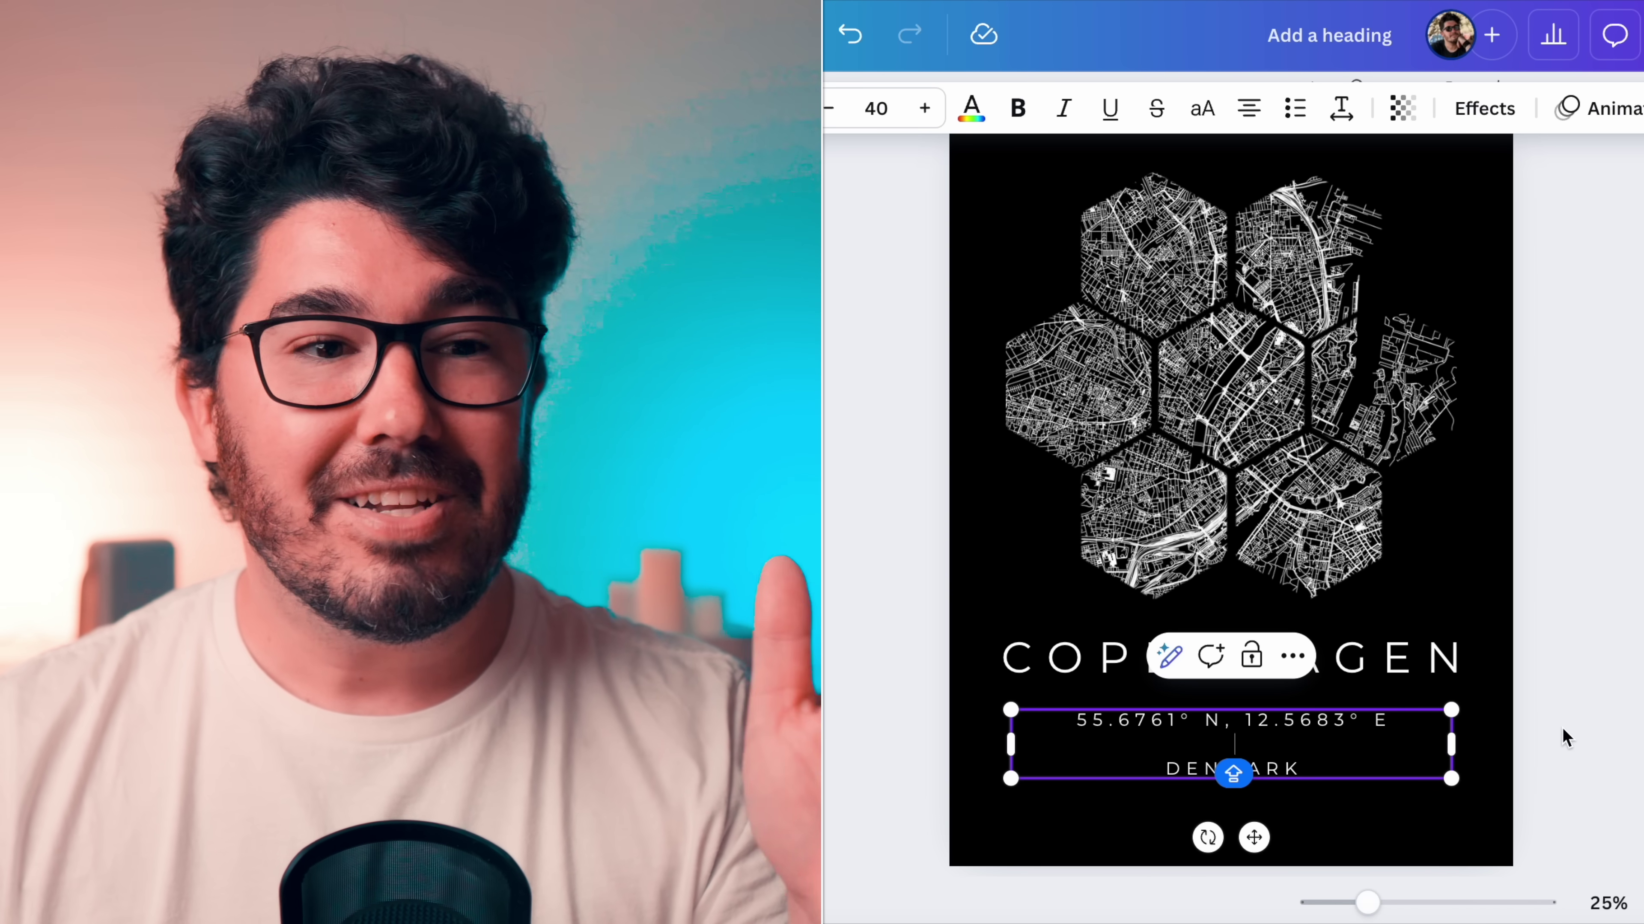
# Move the COPENHAGEN heading down so it sits just above the coordinates text.
pyautogui.click(1556, 734)
pyautogui.moveTo(1386, 660); pyautogui.dragTo(1387, 686)
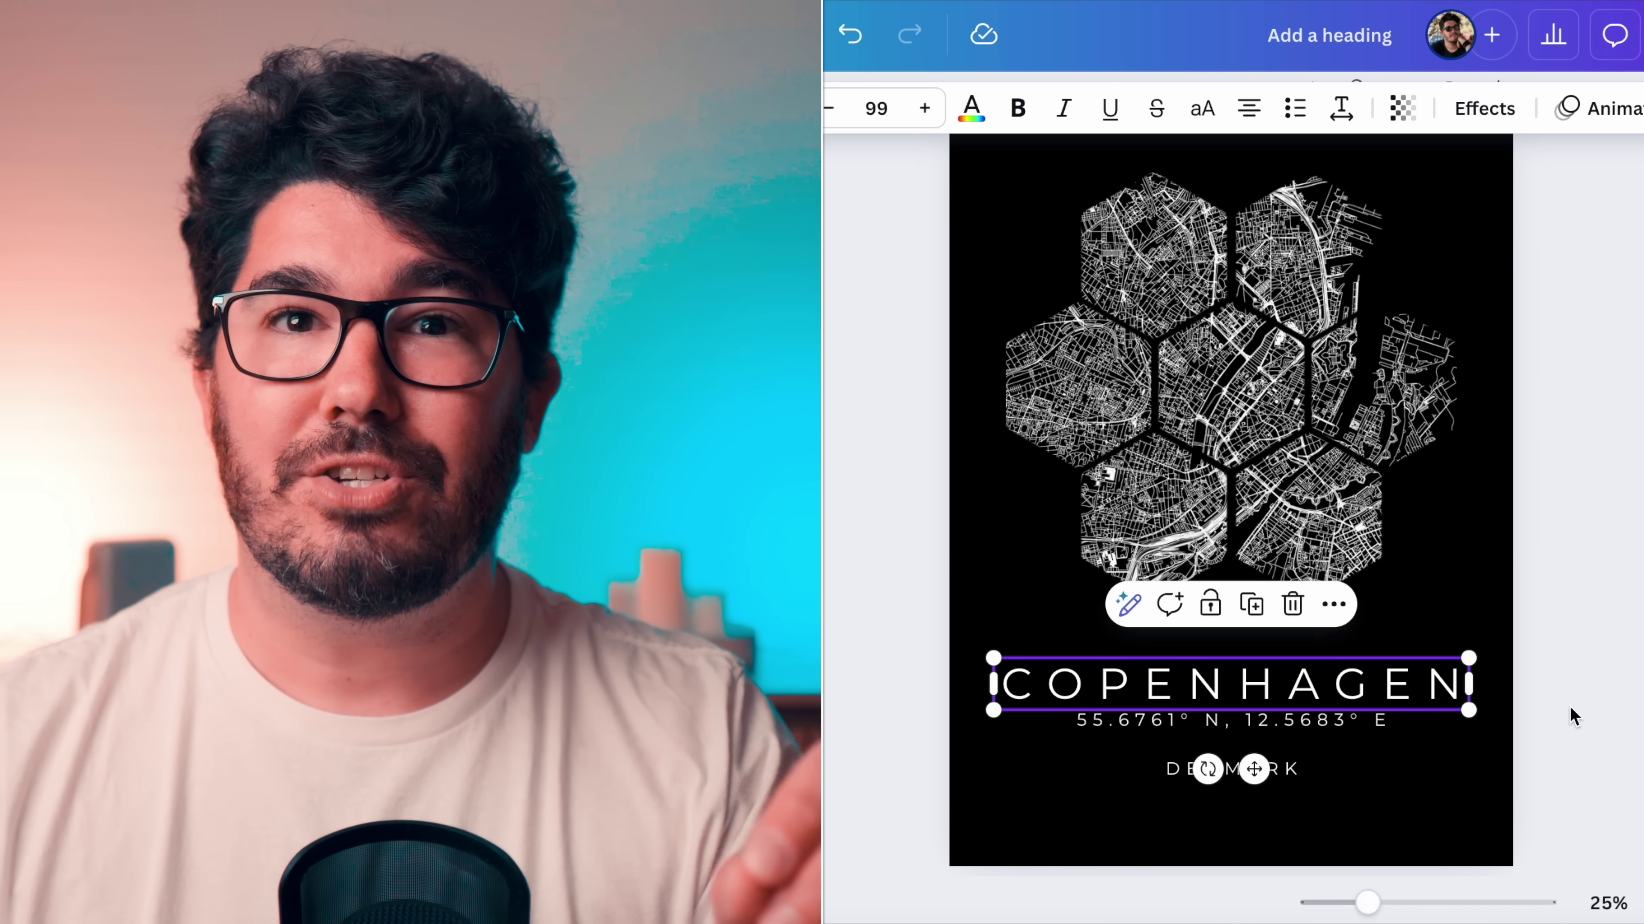
pyautogui.click(1570, 707)
pyautogui.click(1380, 721)
pyautogui.click(1585, 744)
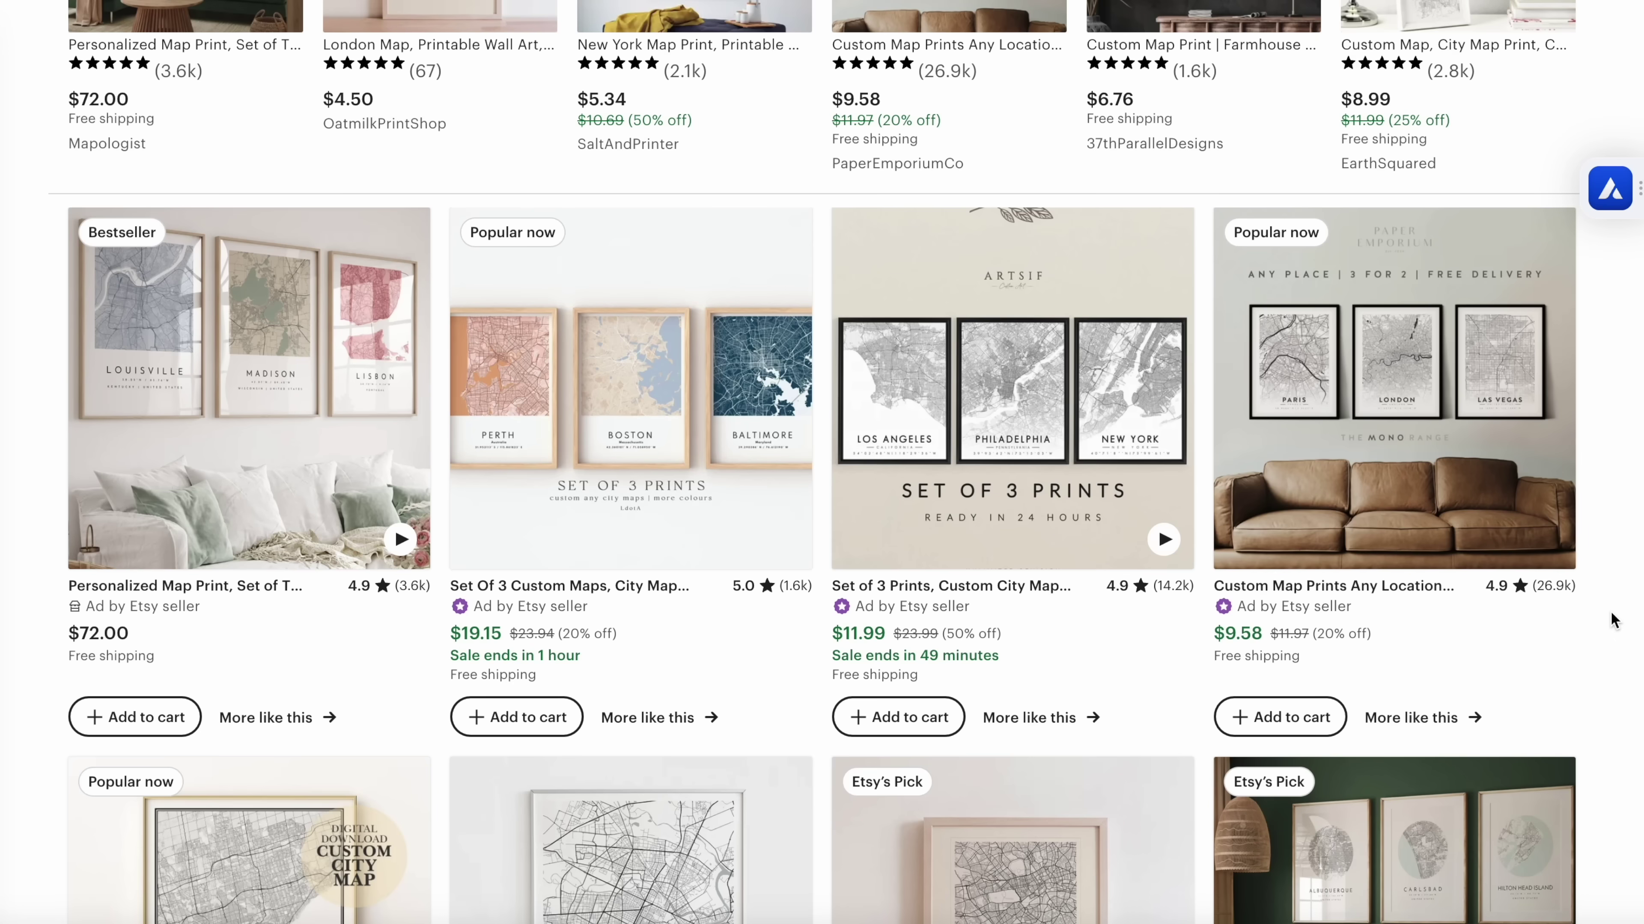
# Switch to Etsy, browse the city map prints on sale, and examine the photos of the Reno map and London silhouette listings.
pyautogui.scroll(-3, 1614, 619)
pyautogui.scroll(-6, 1613, 618)
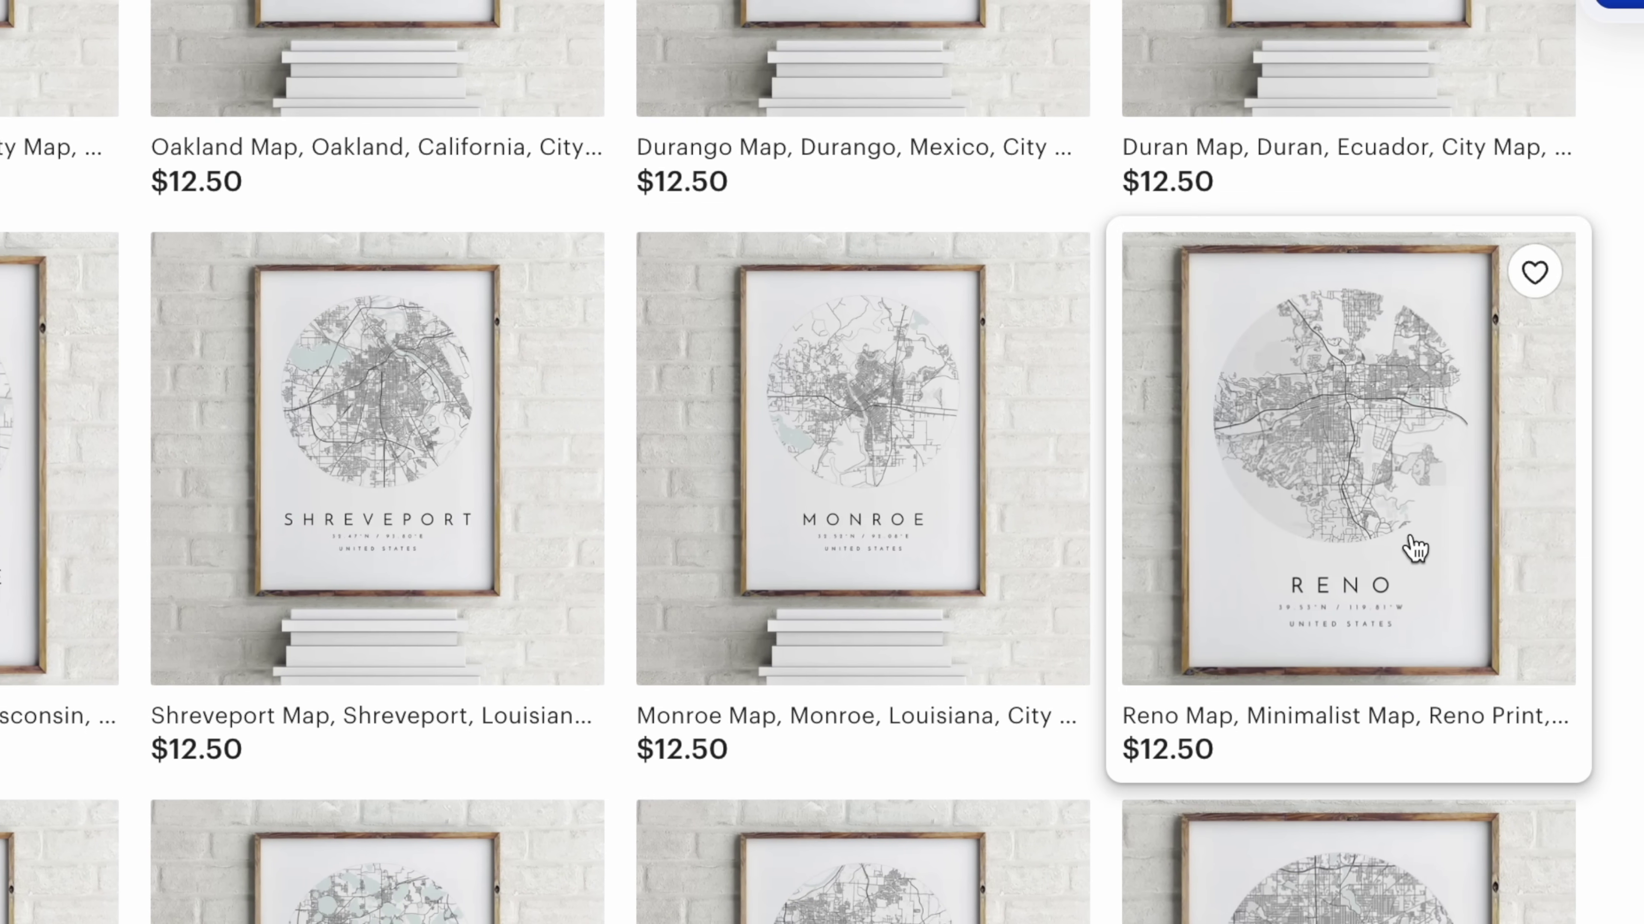
pyautogui.click(1540, 563)
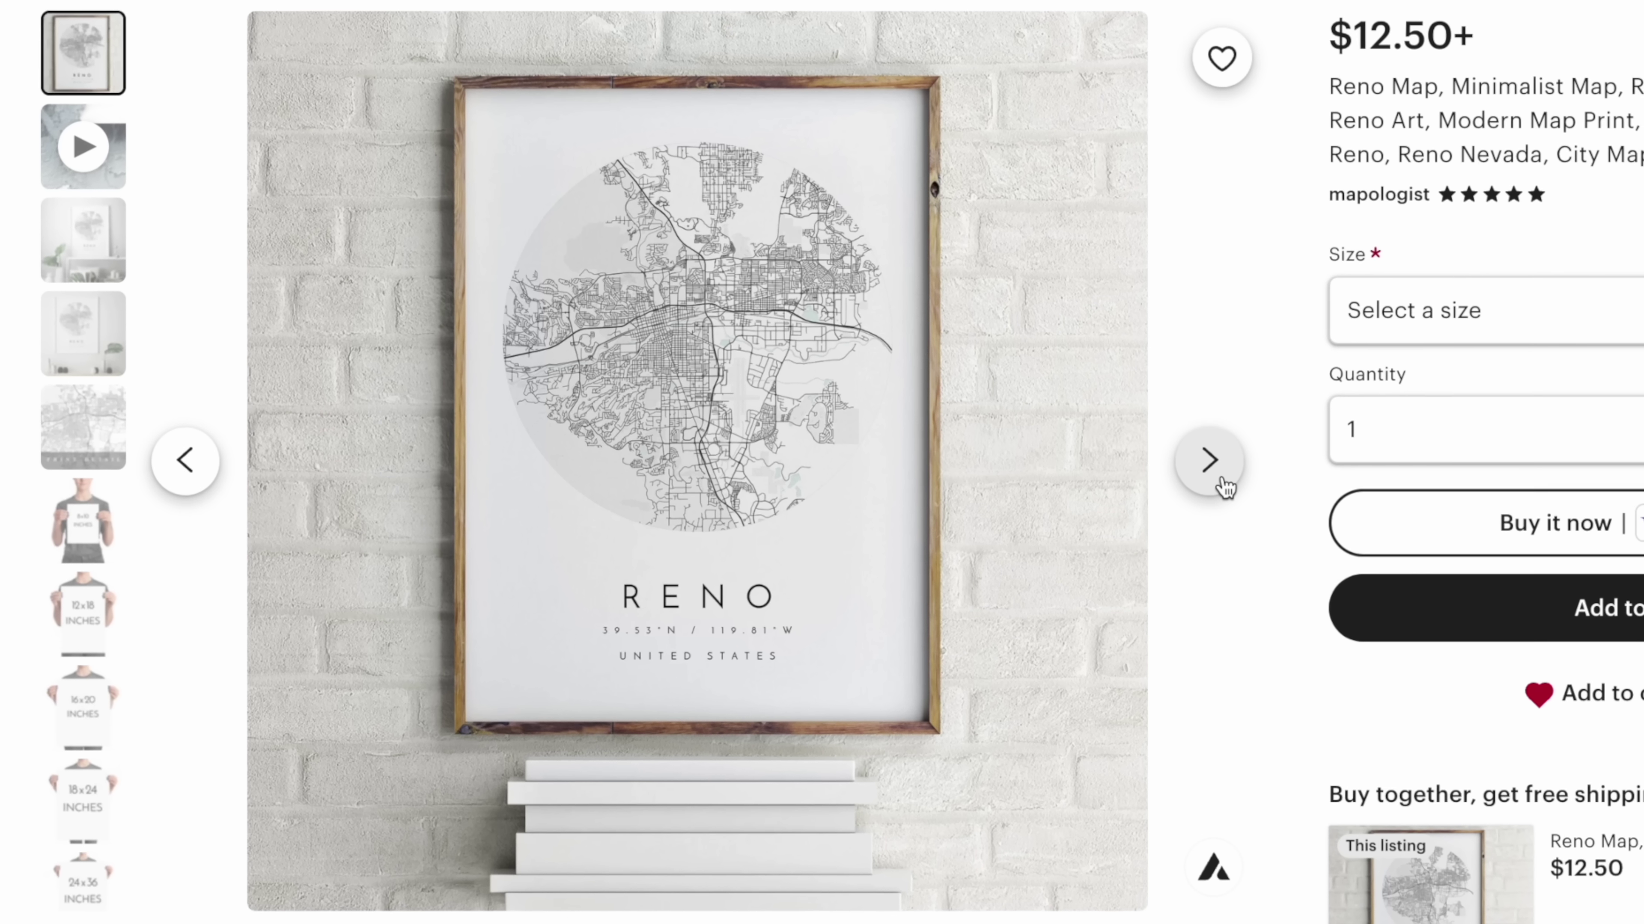
pyautogui.click(1205, 461)
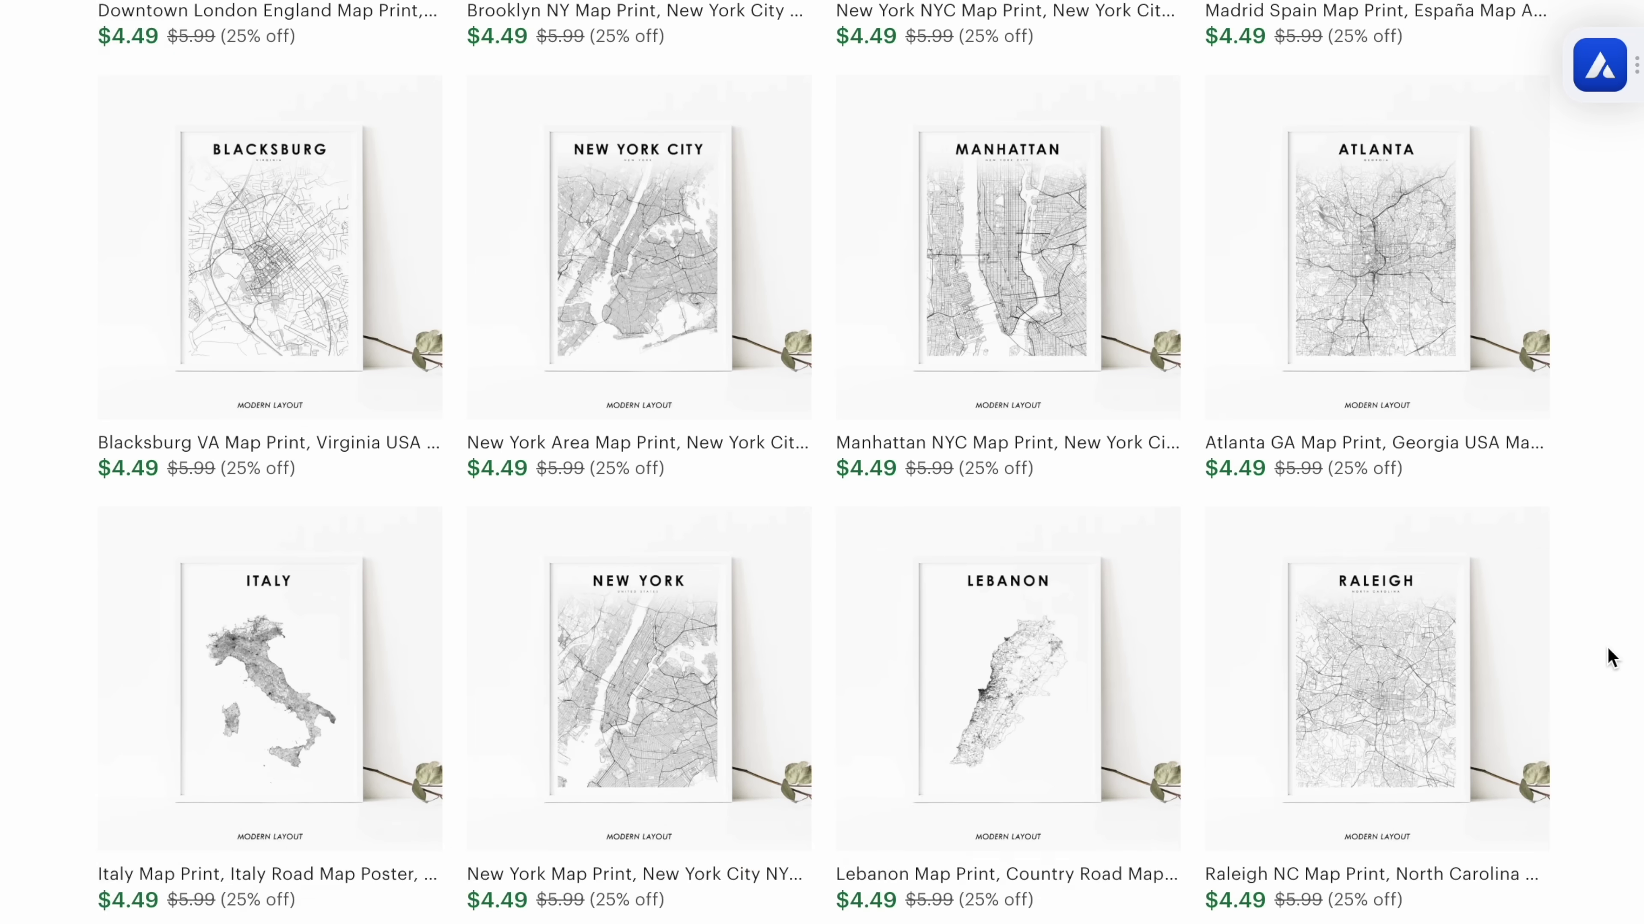
pyautogui.scroll(-10, 1607, 653)
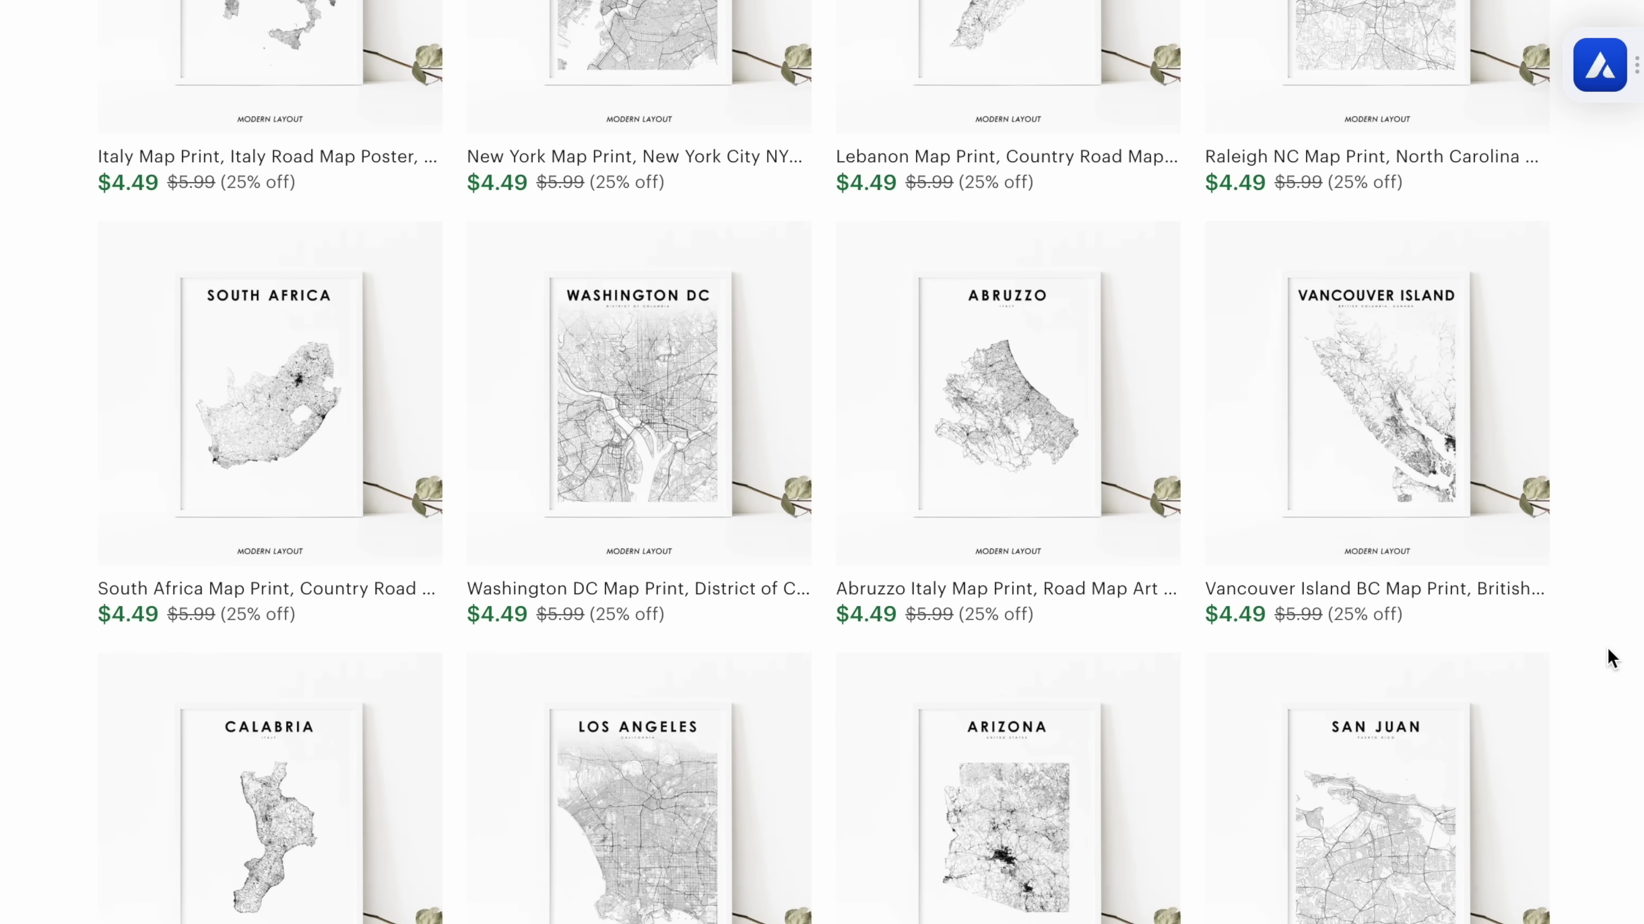
pyautogui.scroll(-5, 1607, 657)
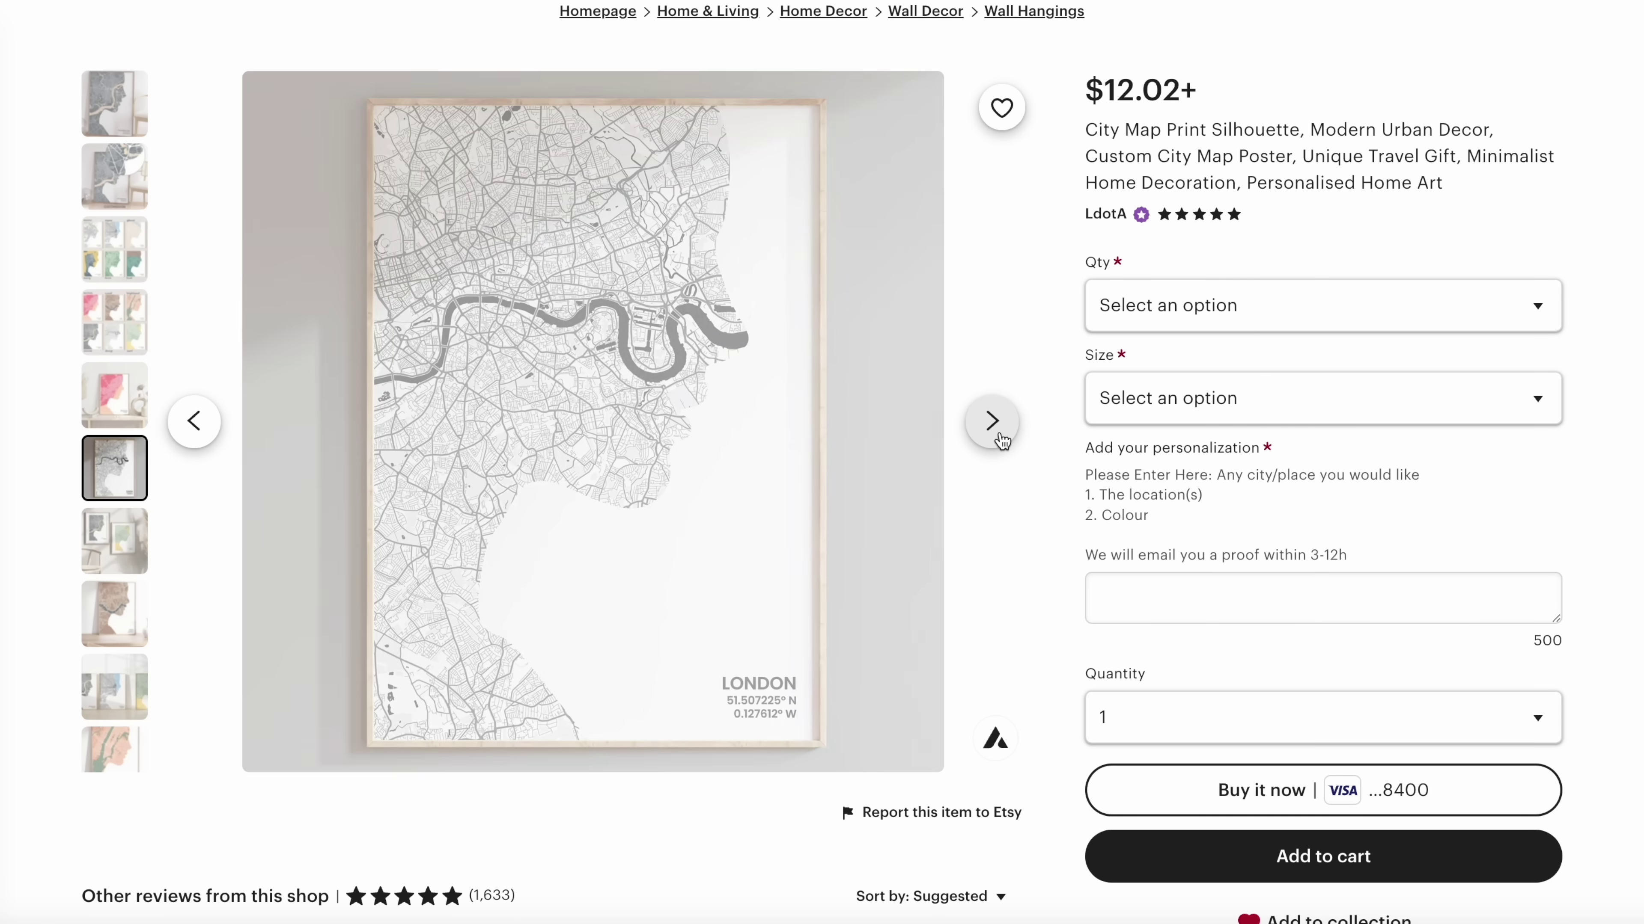
pyautogui.click(1000, 438)
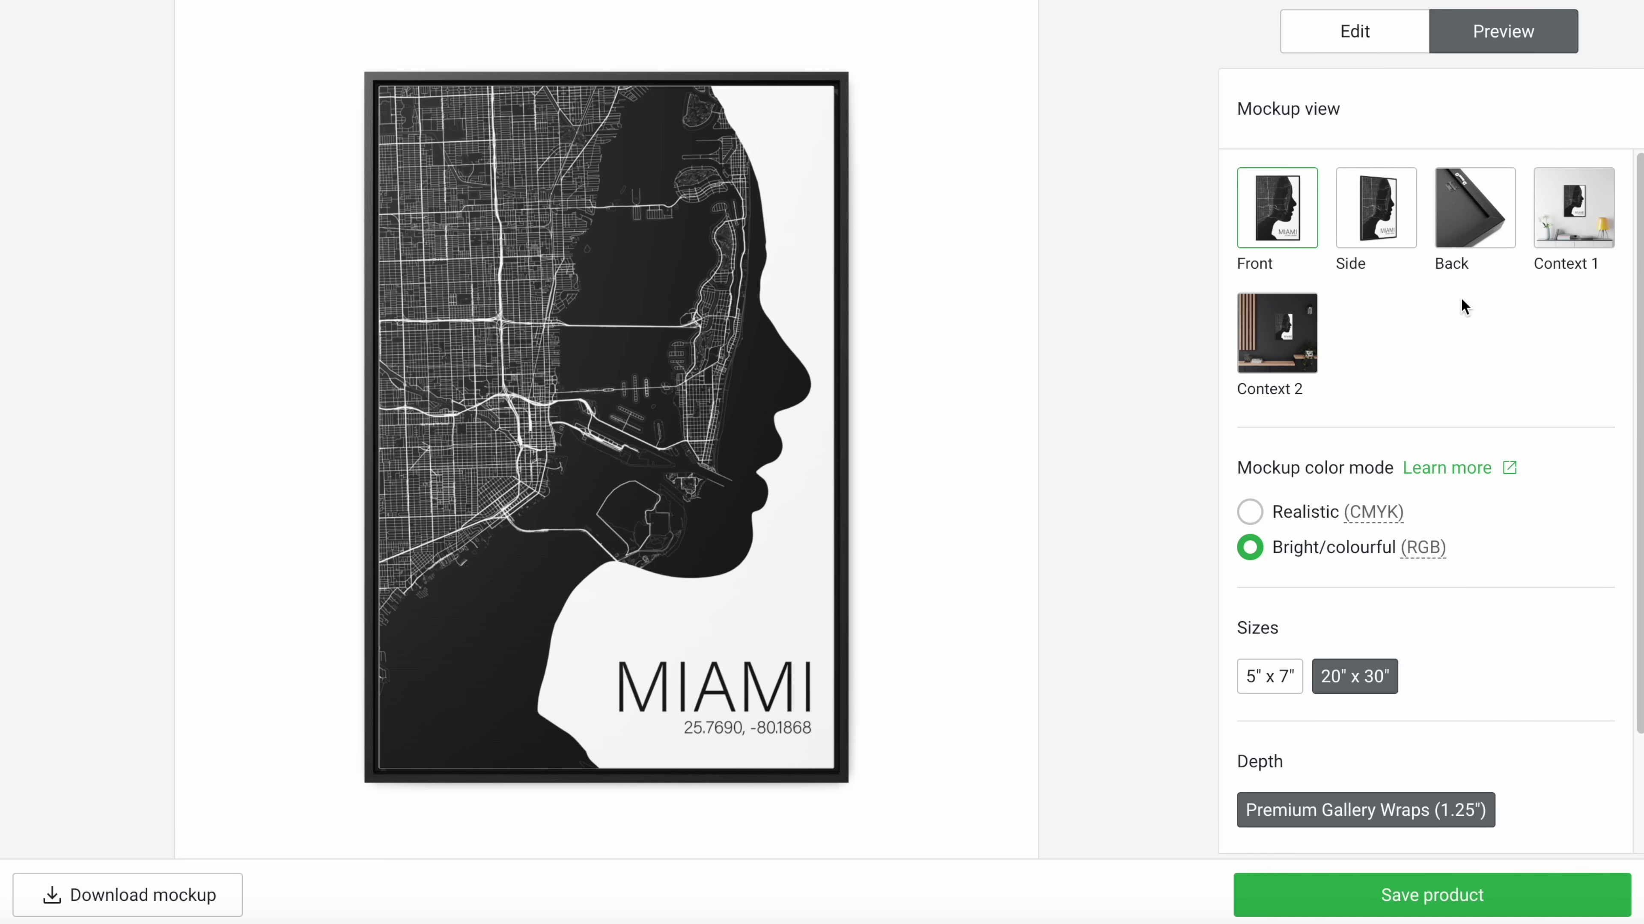
# Switch to the product mockup editor and view the Context 1 mockups of the Miami silhouette canvas and the map pillow.
pyautogui.click(1578, 227)
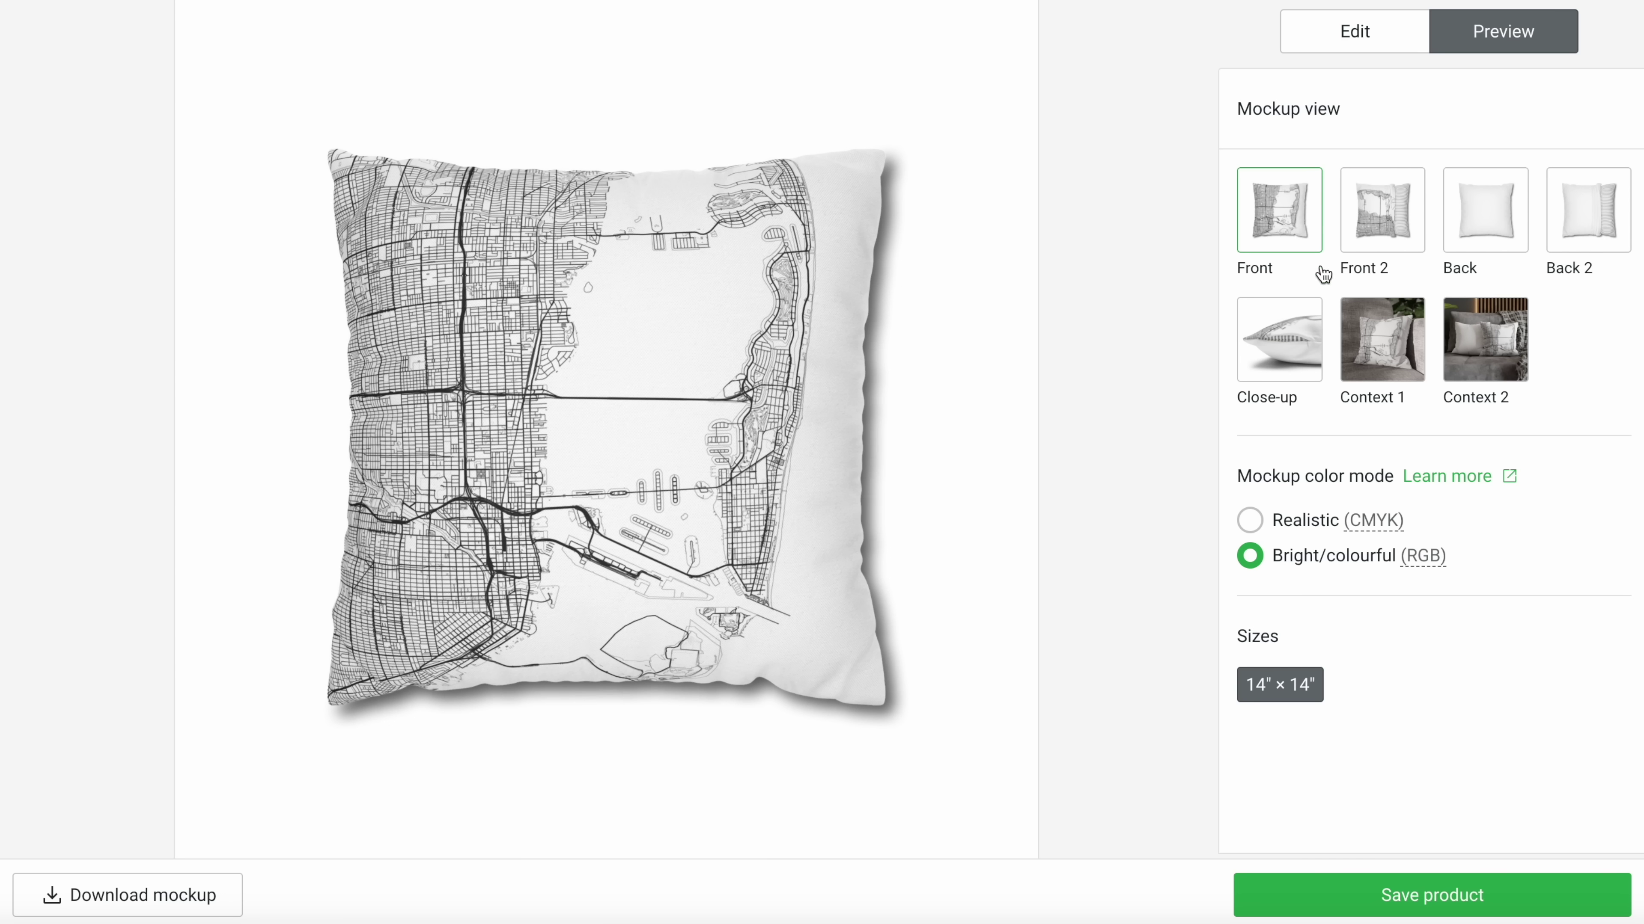
pyautogui.click(1387, 347)
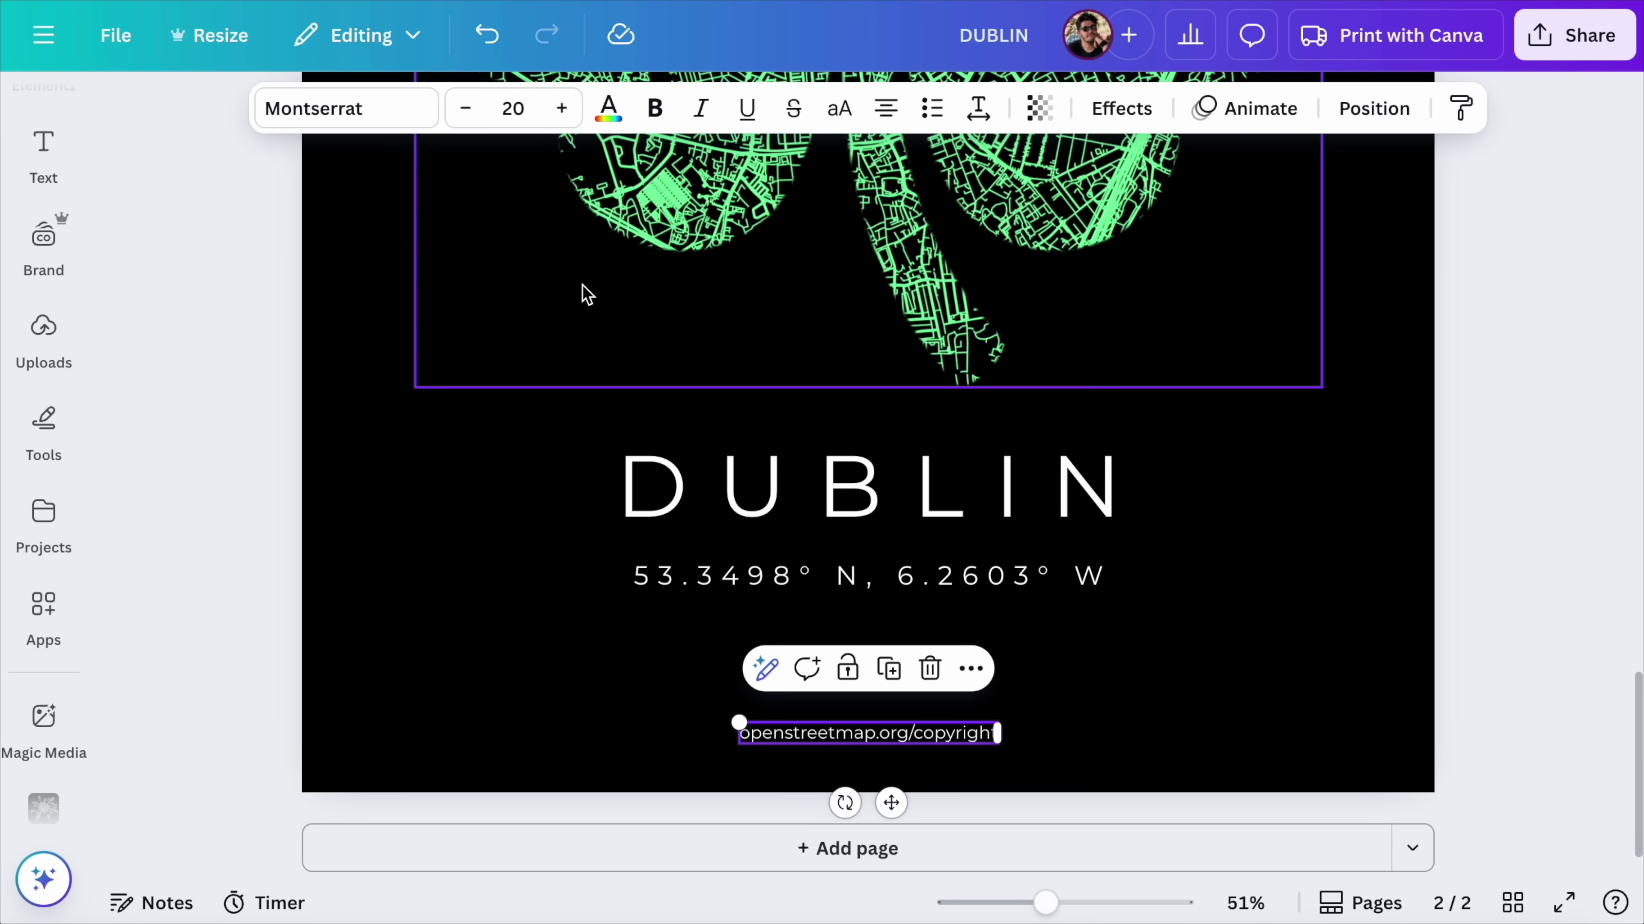
# Return to the Dublin poster in Canva, set the openstreetmap.org/copyright text's font size to 18 and open its text color choices.
pyautogui.click(606, 110)
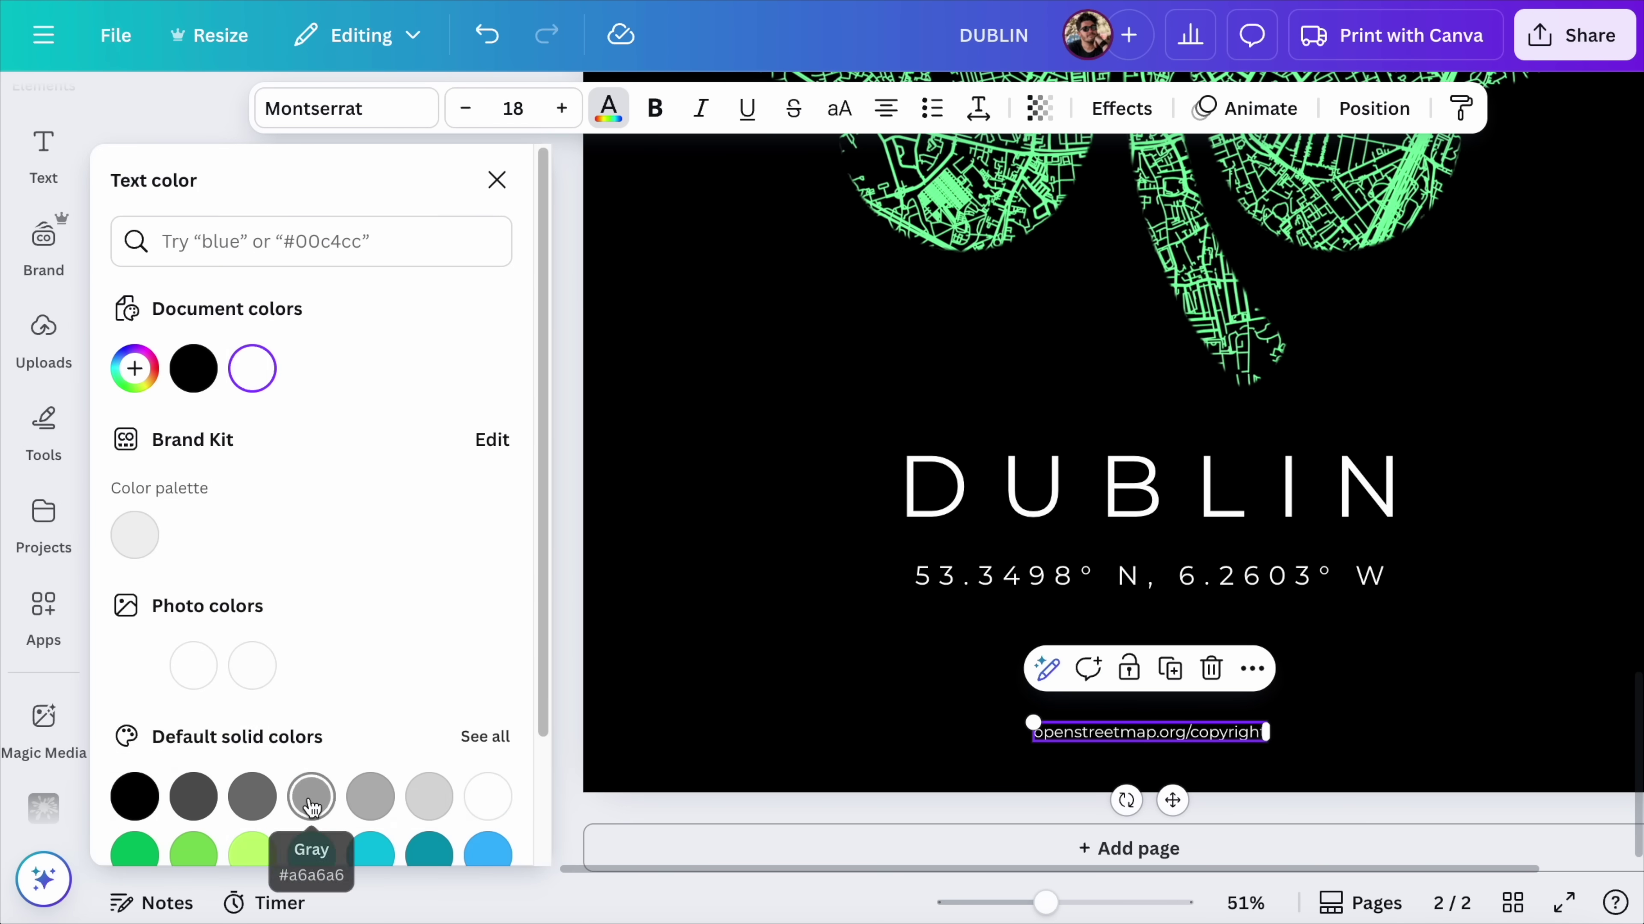